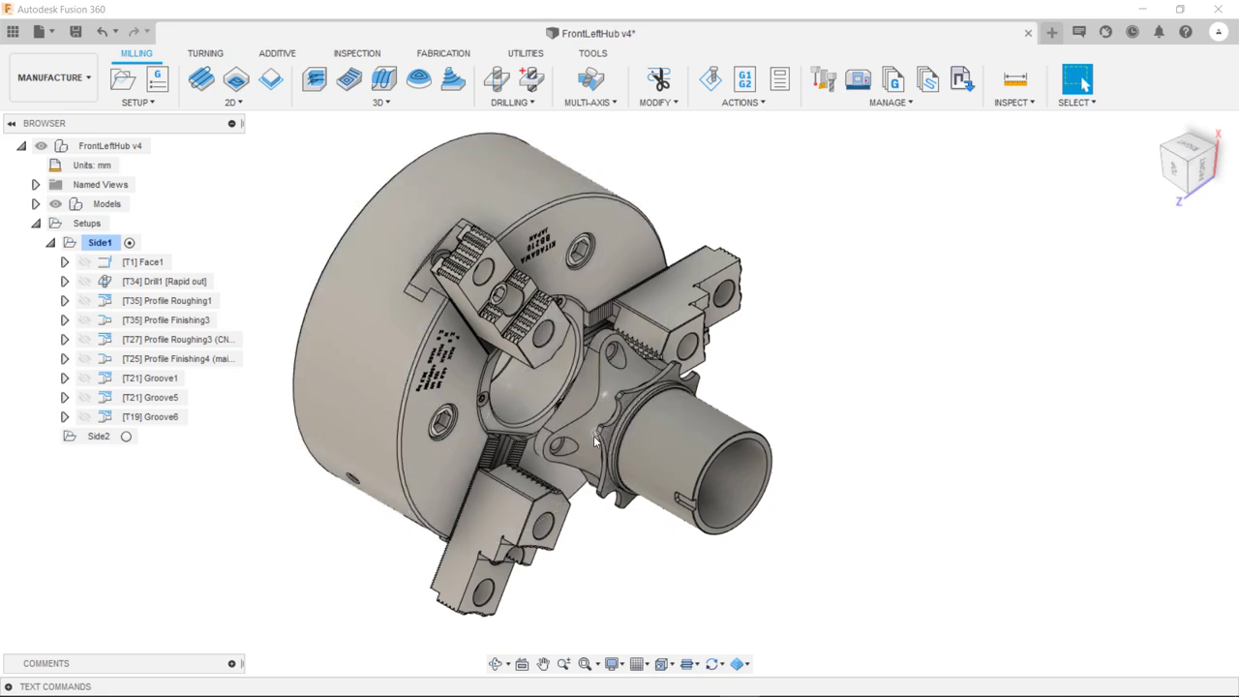
# - Inspect the hub in the lathe chuck and show the 2D milling strategy list
pyautogui.scroll(8, 606, 422)
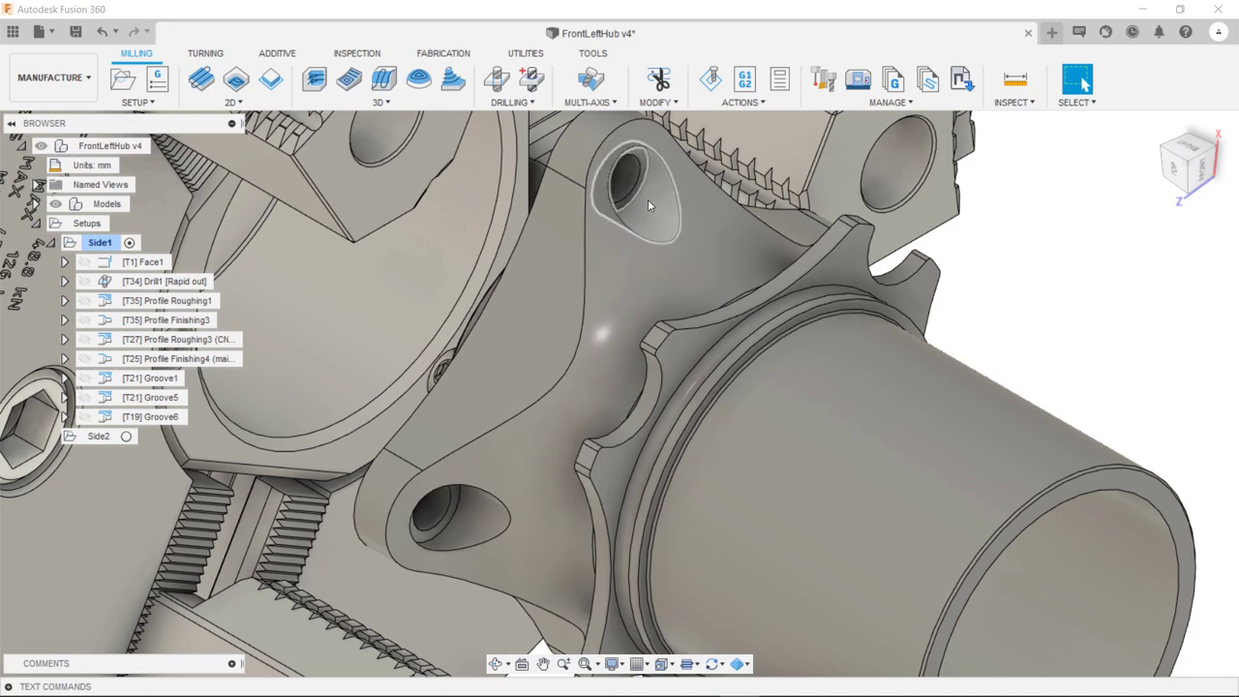
pyautogui.keyDown('shift'); pyautogui.moveTo(633, 192); pyautogui.dragTo(847, 424, button='middle'); pyautogui.keyUp('shift')
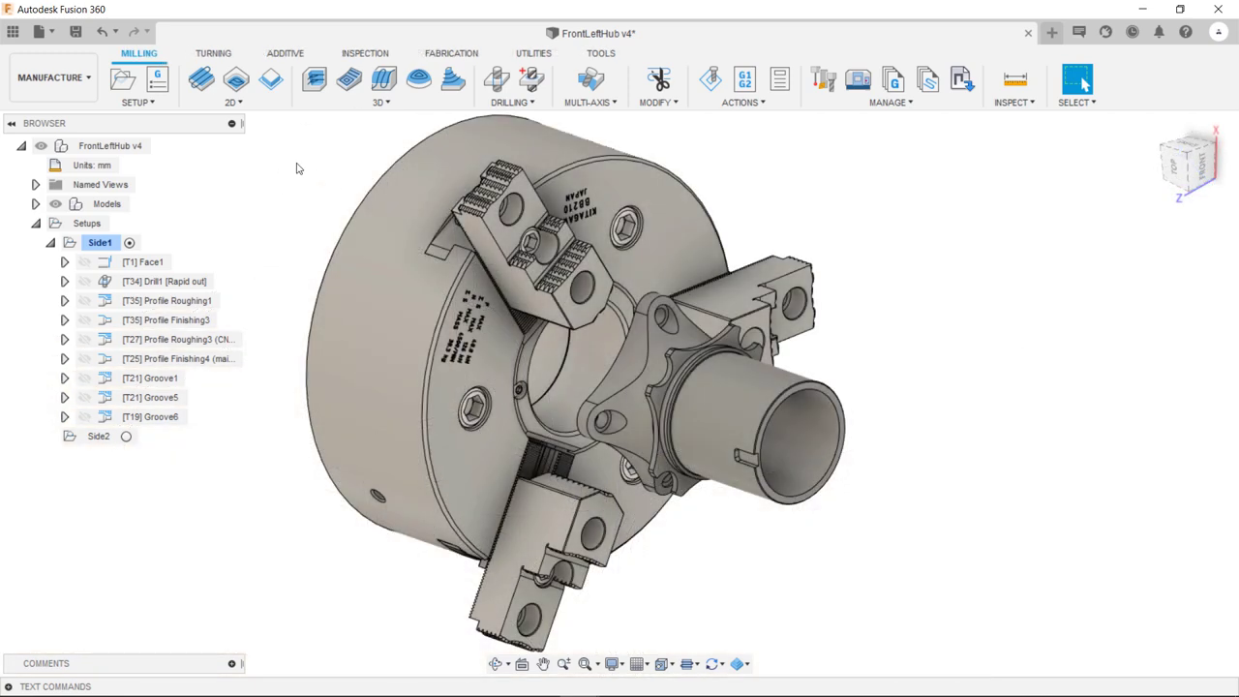
pyautogui.click(237, 101)
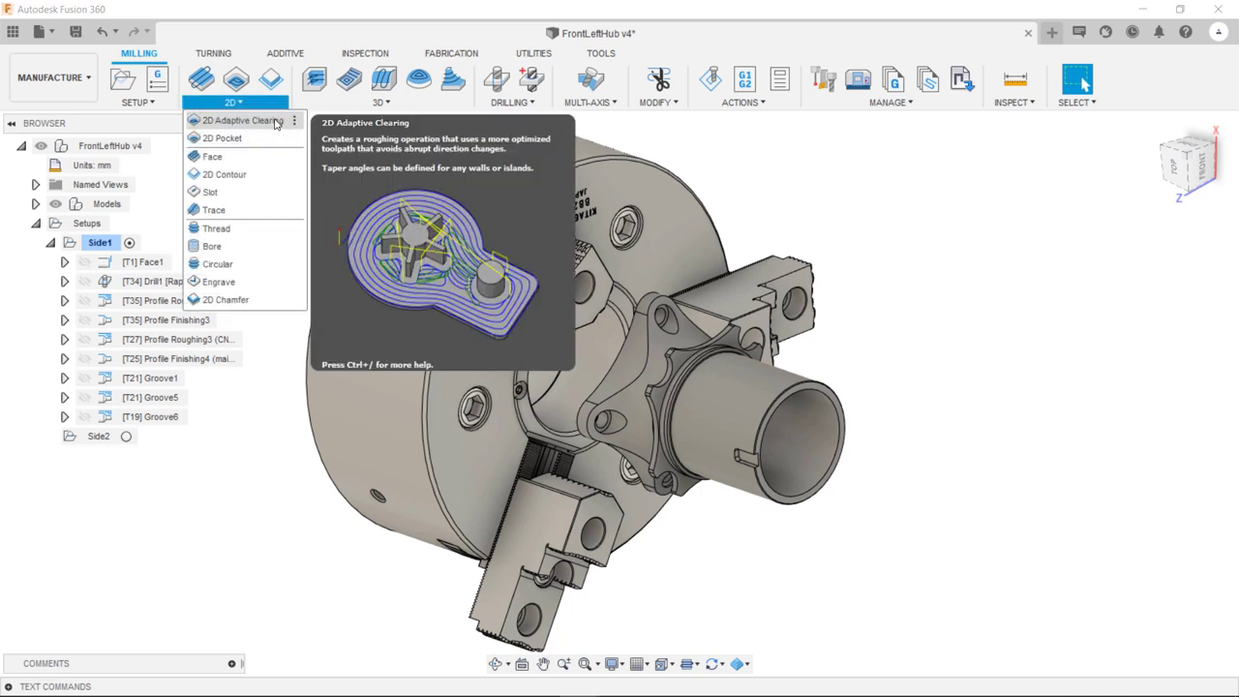
# - Create a 2D Adaptive Clearing operation with Hub Tools tool #20, the Ø8mm flat end mill
pyautogui.click(242, 120)
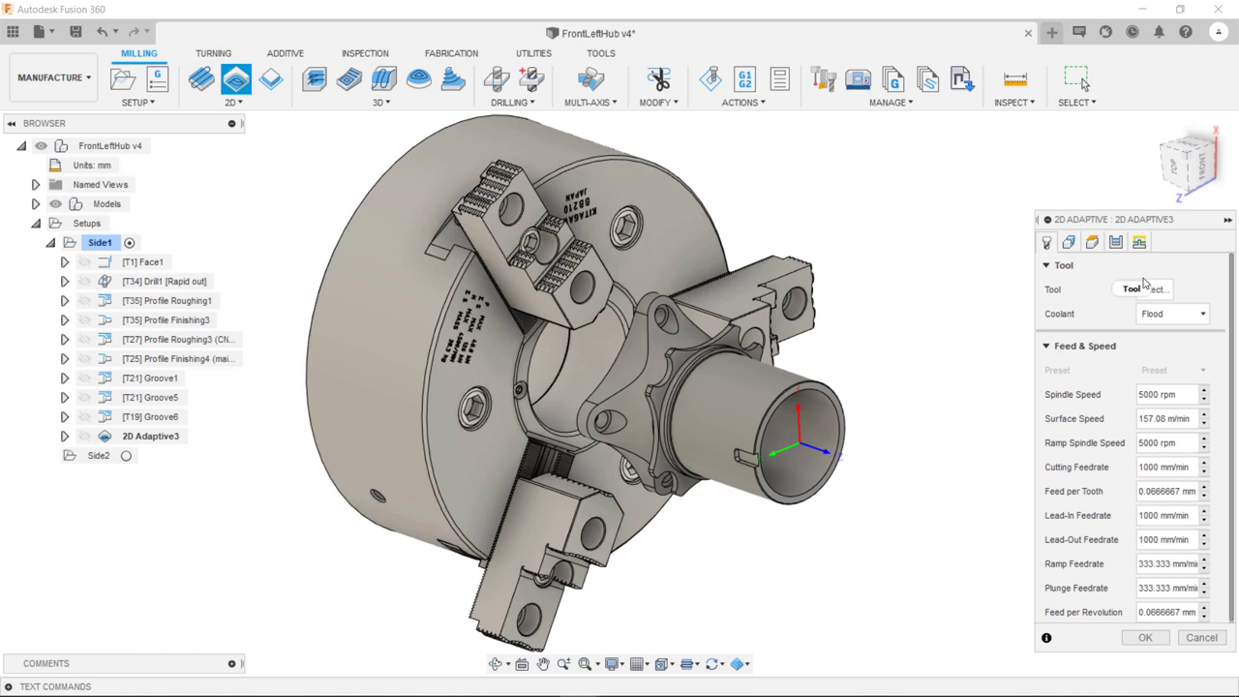
pyautogui.click(1157, 291)
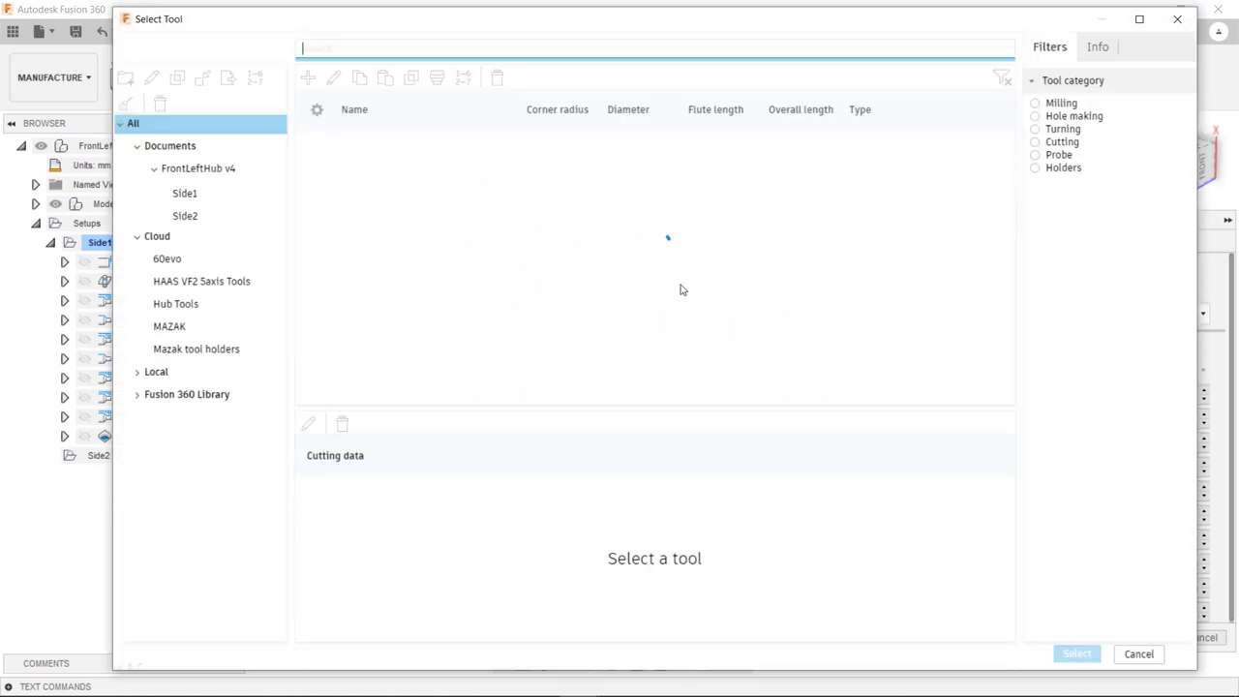
pyautogui.click(247, 305)
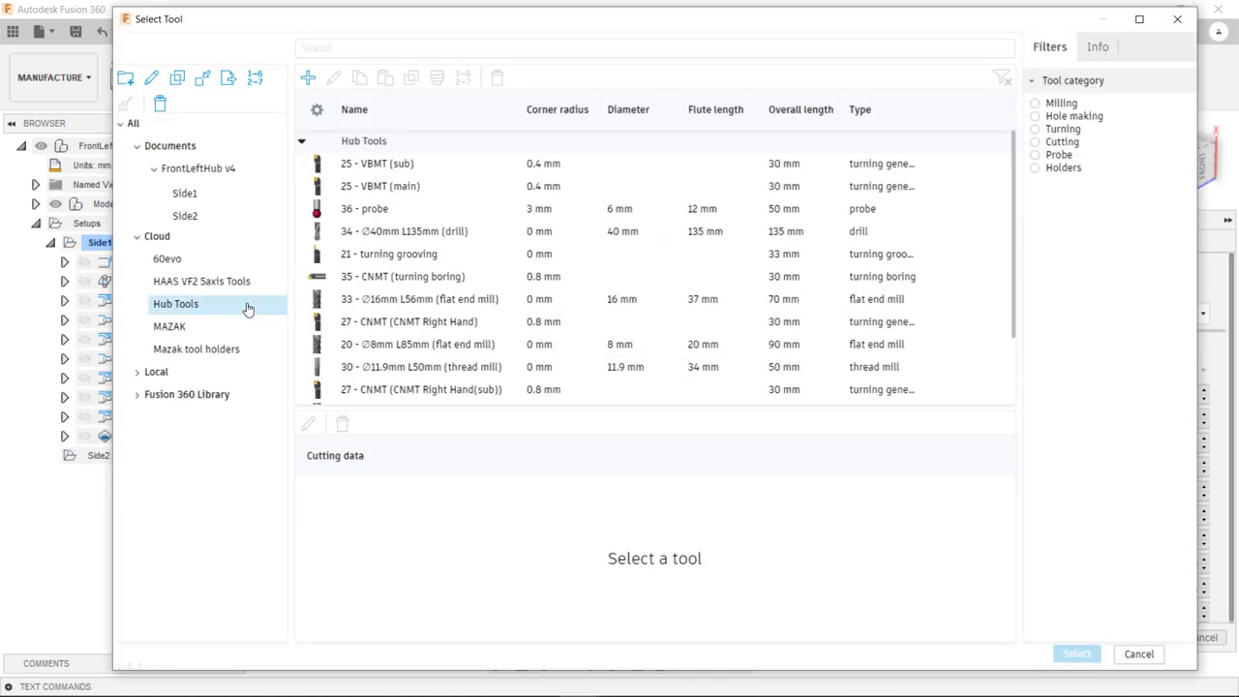
pyautogui.click(469, 345)
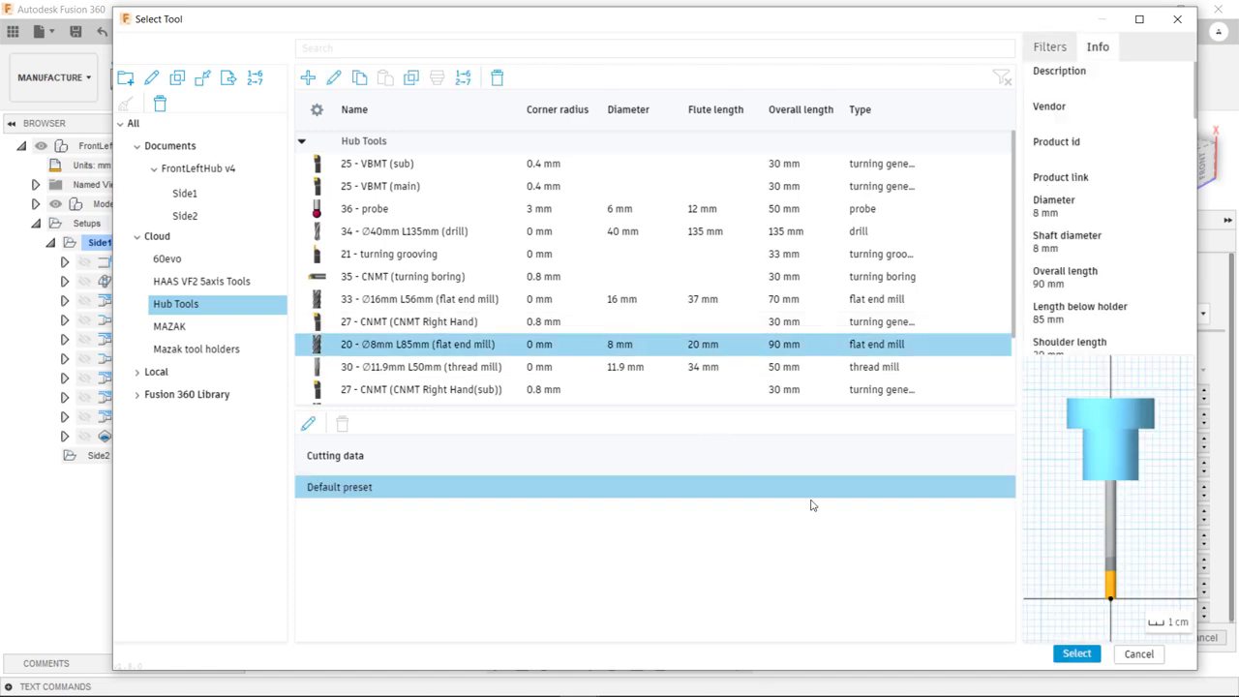
pyautogui.click(1072, 655)
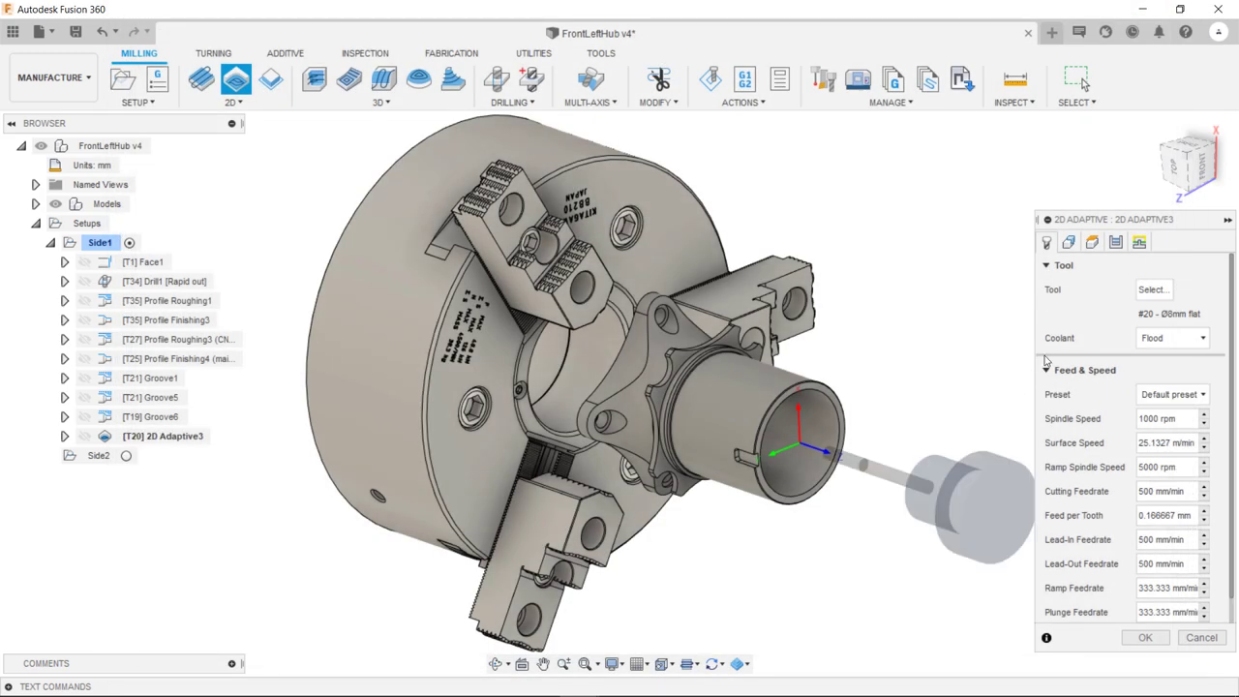
# - Chain the star-shaped flange edge as pocket geometry and set Optimal Load to 2 mm
pyautogui.click(1069, 246)
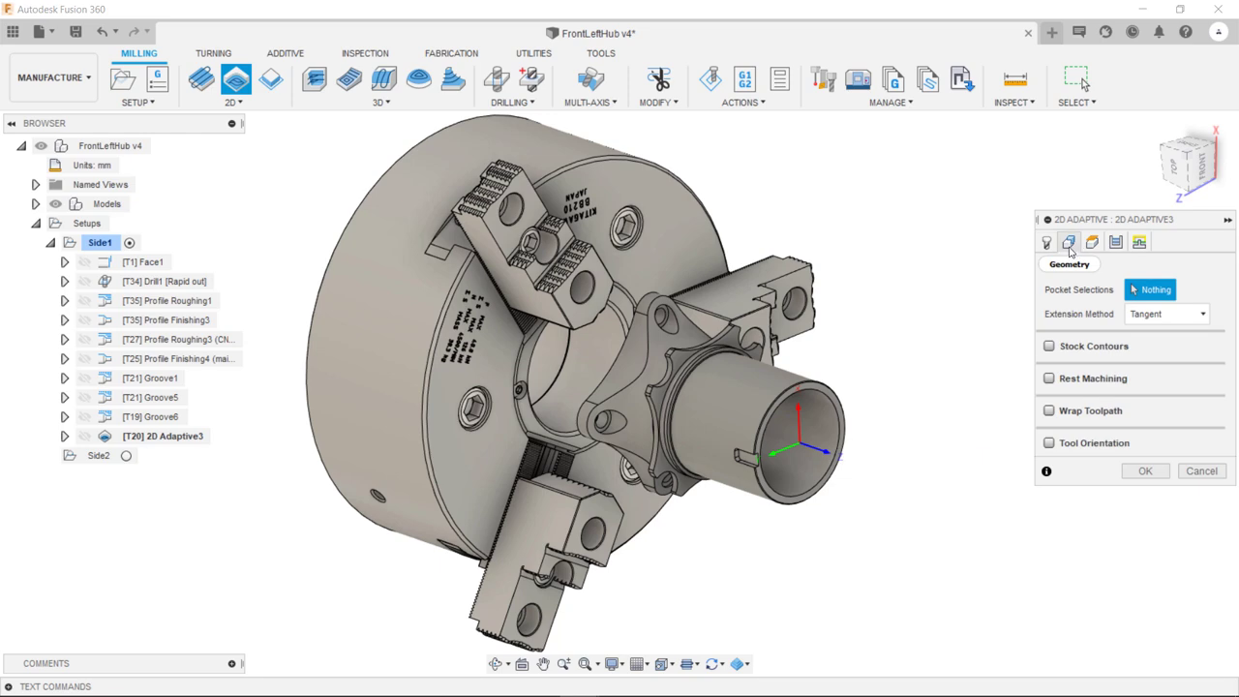
pyautogui.scroll(5, 661, 364)
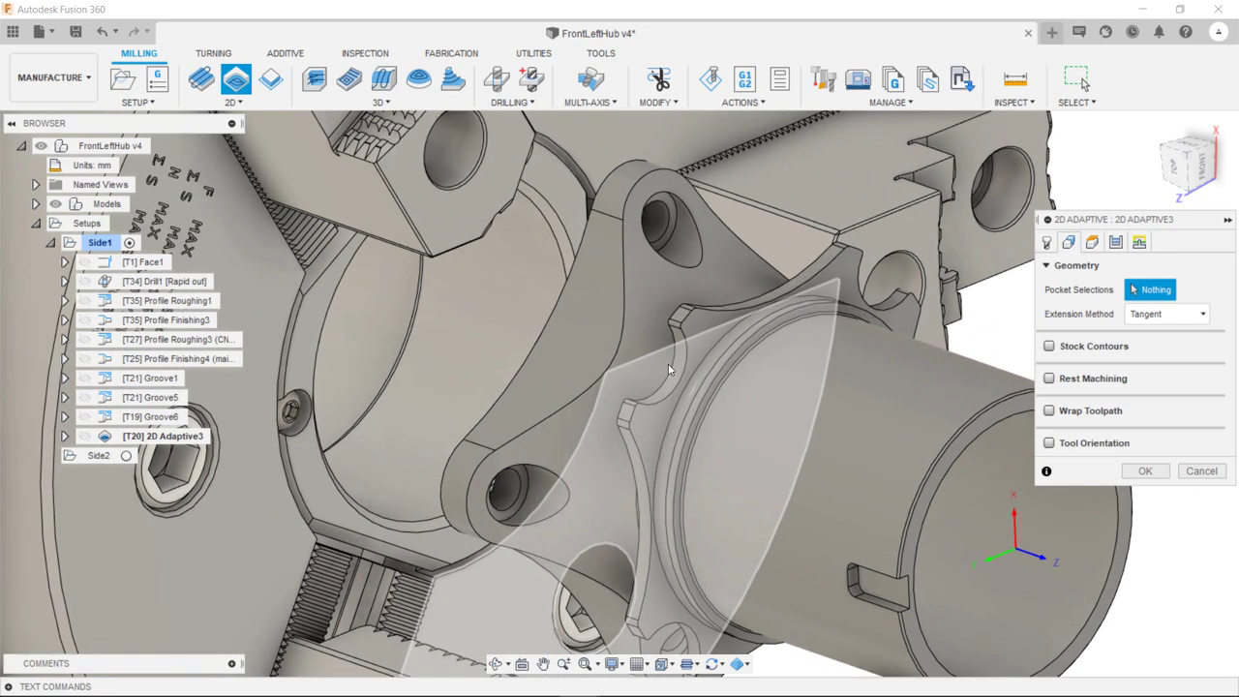
pyautogui.click(675, 341)
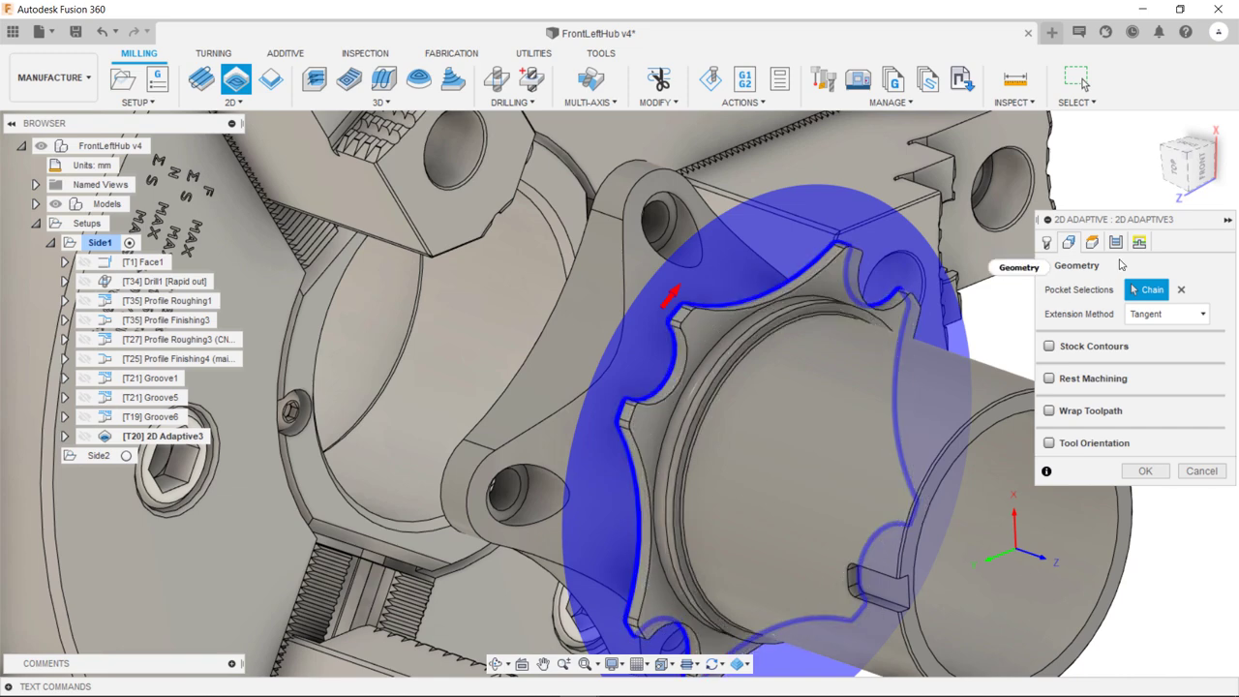
pyautogui.click(1120, 246)
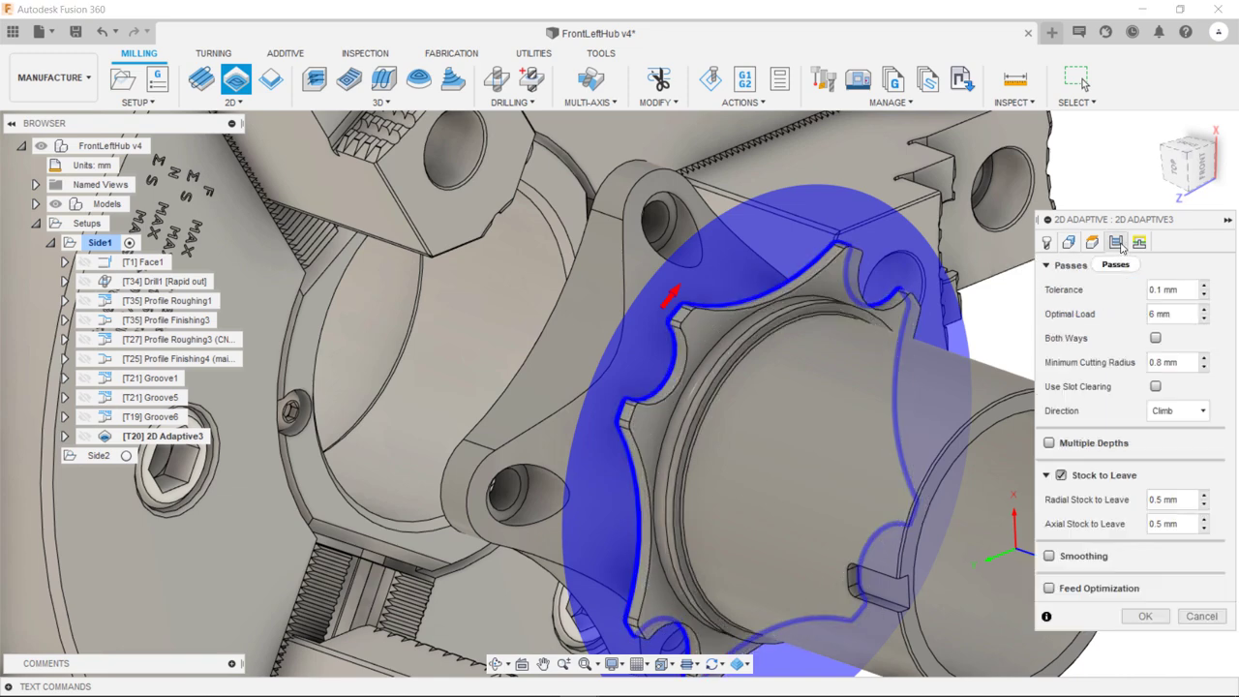
pyautogui.doubleClick(1155, 313)
# - Accept 2D Adaptive3, review its toolpath from the front and angled views, then select Side1
pyautogui.click(1145, 617)
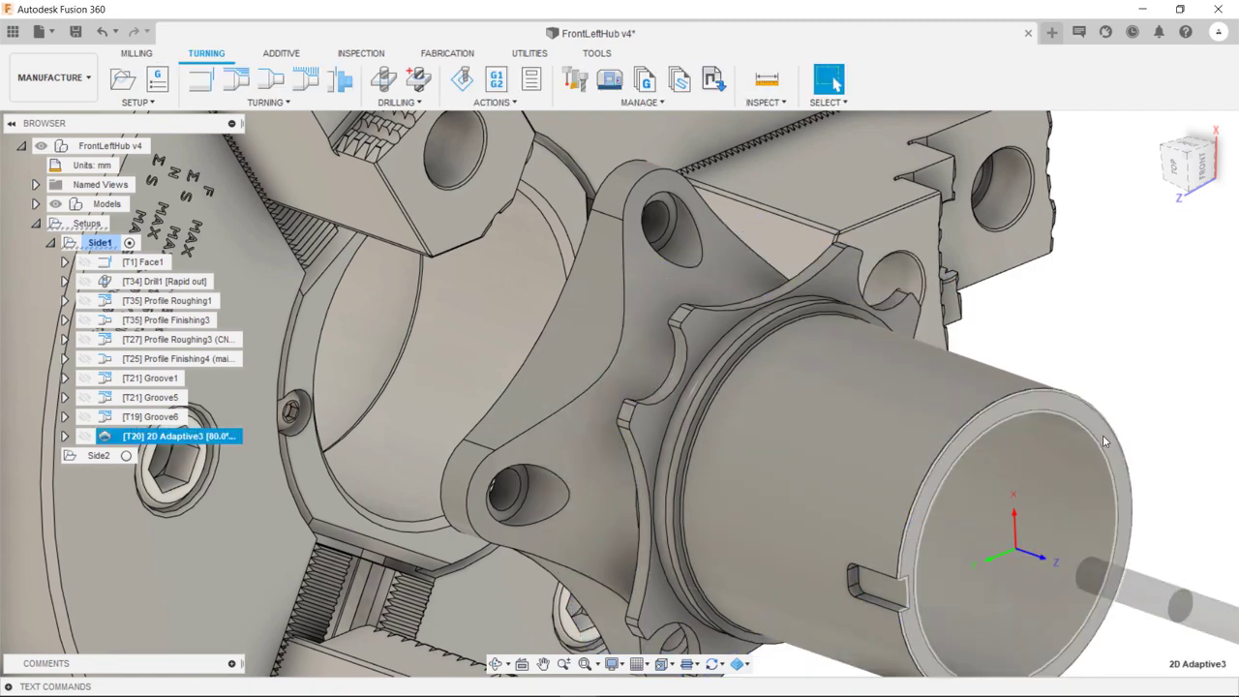
pyautogui.press('F6')
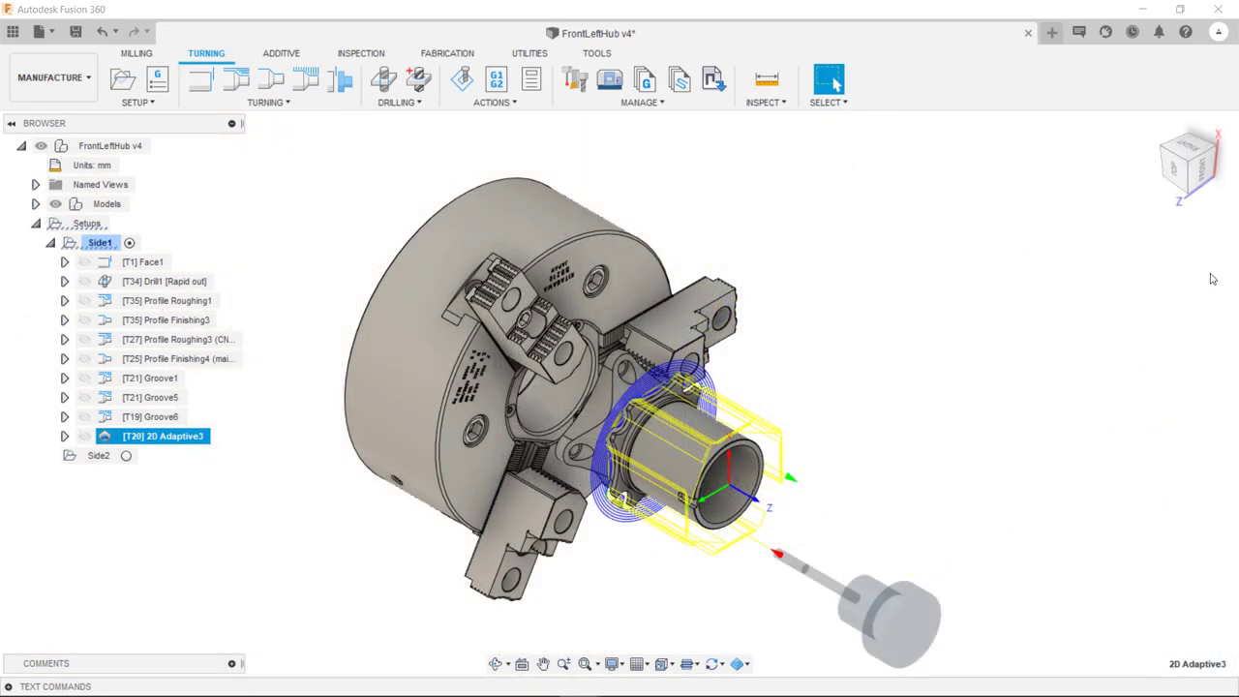
pyautogui.click(1201, 167)
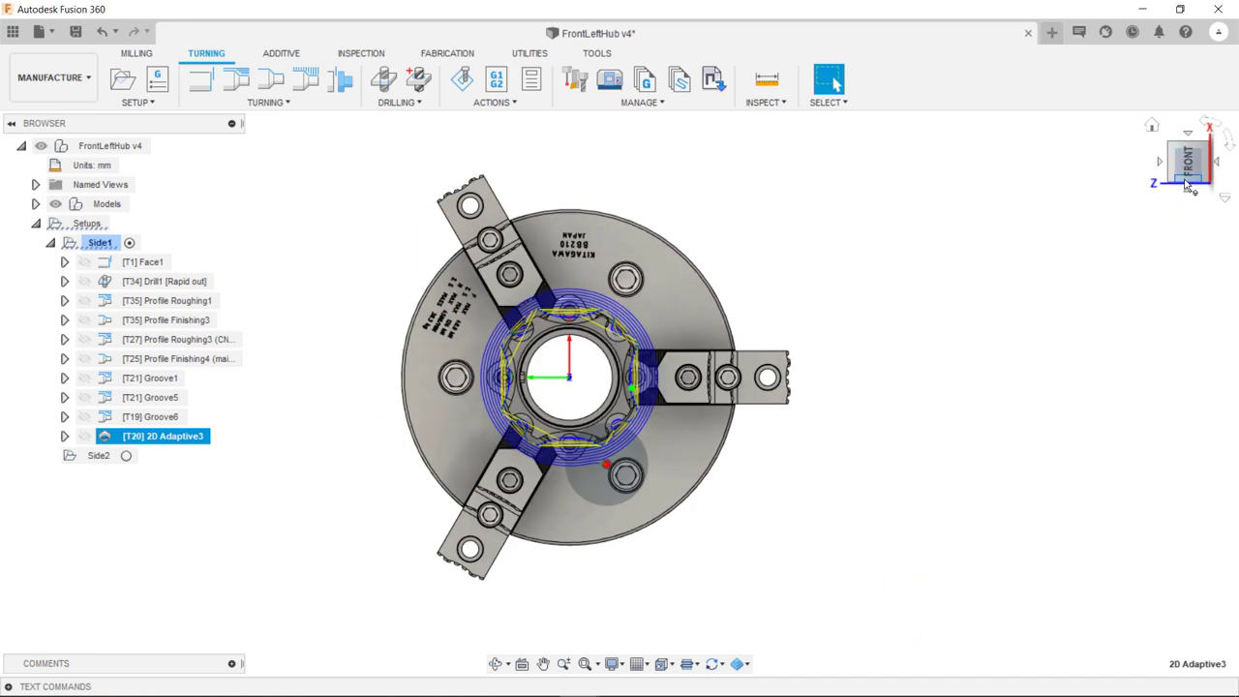
pyautogui.scroll(5, 588, 475)
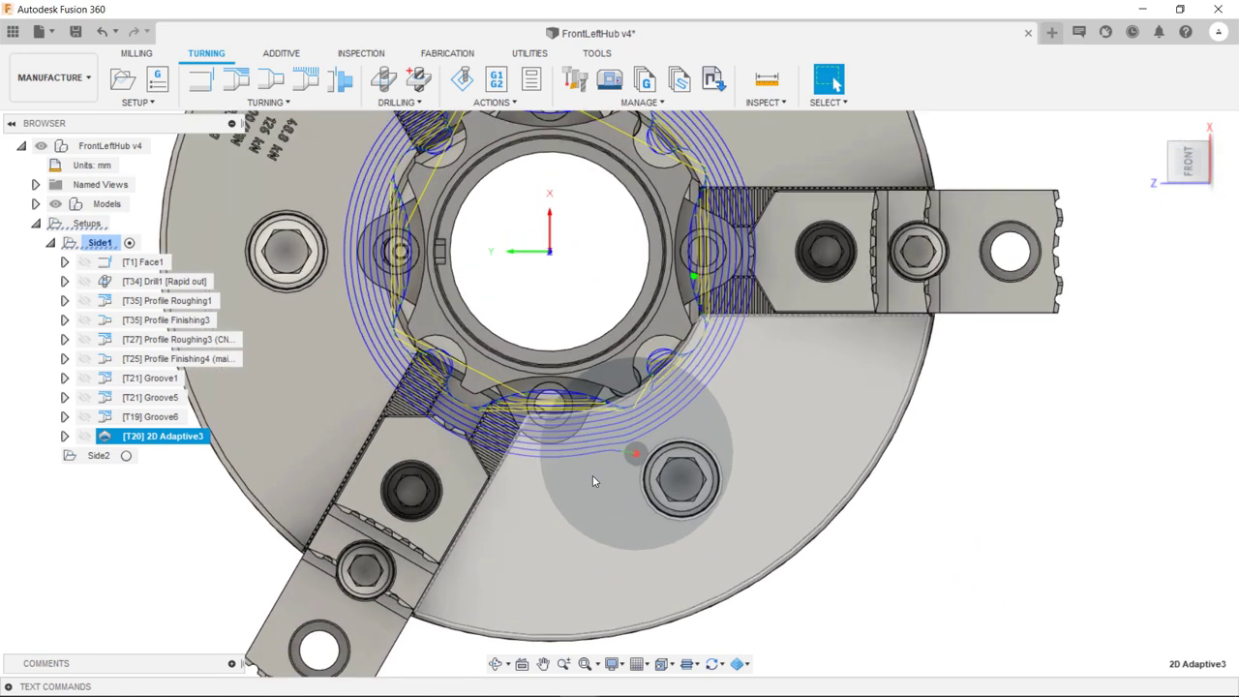
pyautogui.scroll(-2, 595, 474)
pyautogui.keyDown('shift'); pyautogui.moveTo(595, 475); pyautogui.dragTo(834, 79, button='middle'); pyautogui.keyUp('shift')
pyautogui.click(833, 78)
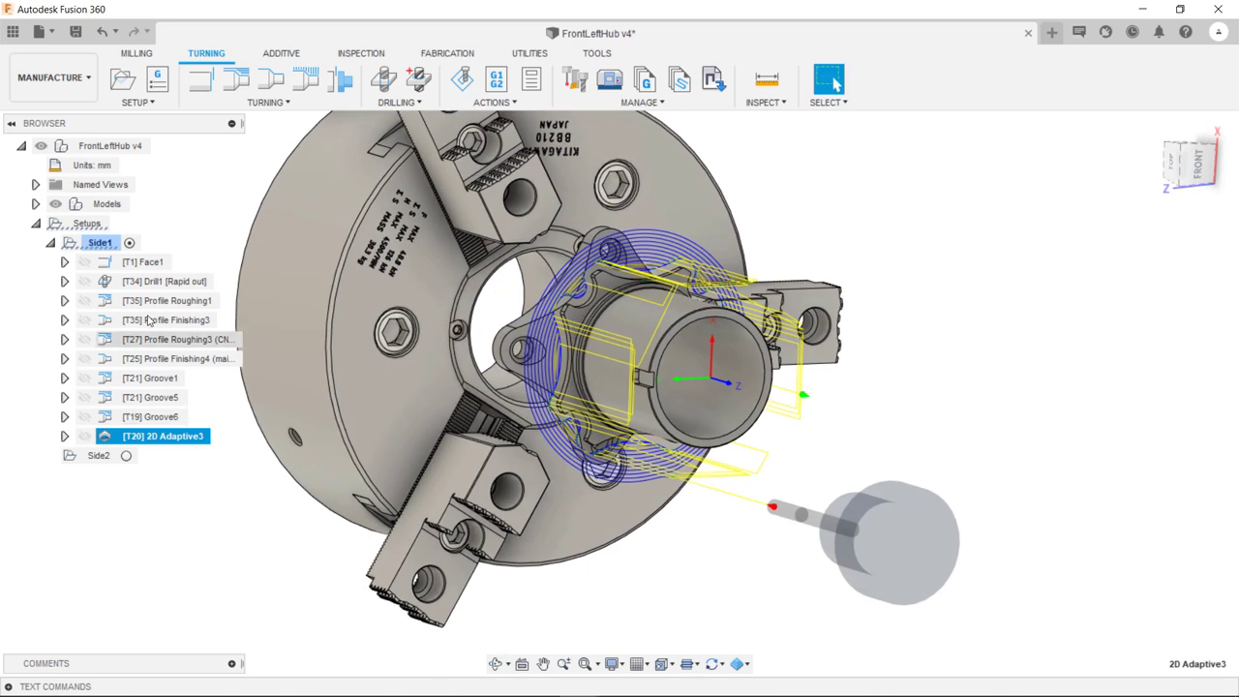
pyautogui.click(112, 243)
# - Simulate the Side1 setup and step operation by operation up to 2D Adaptive3
pyautogui.rightClick(111, 243)
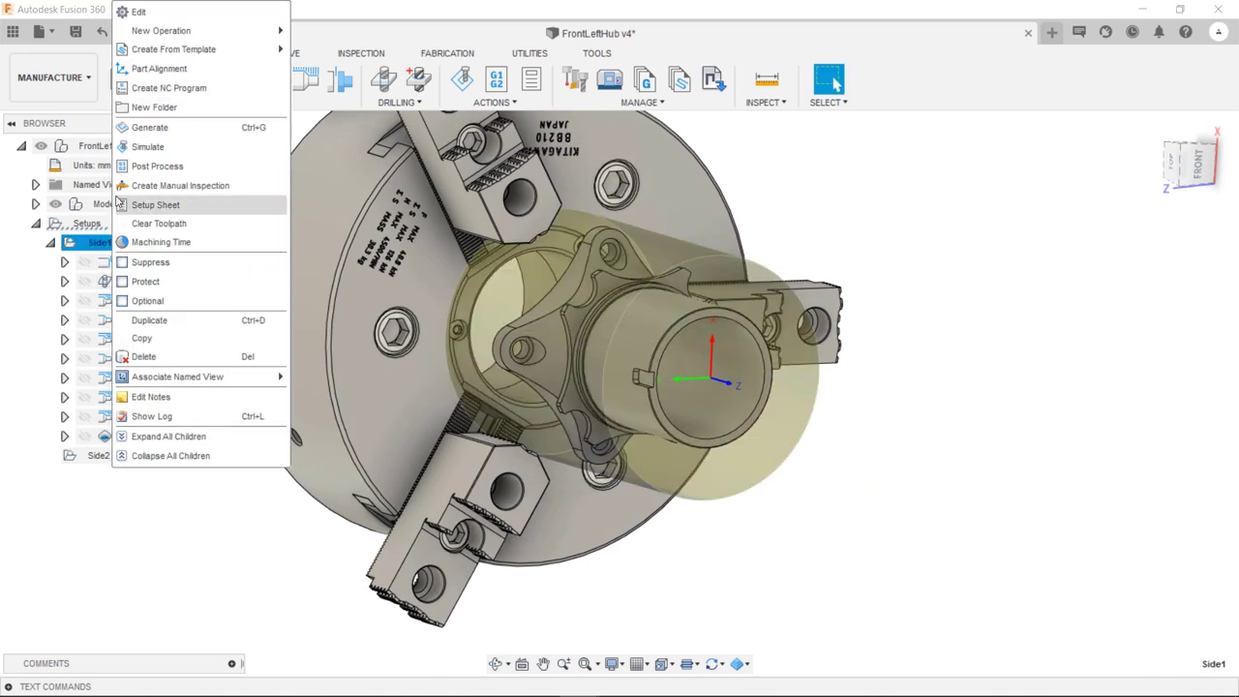
pyautogui.click(150, 147)
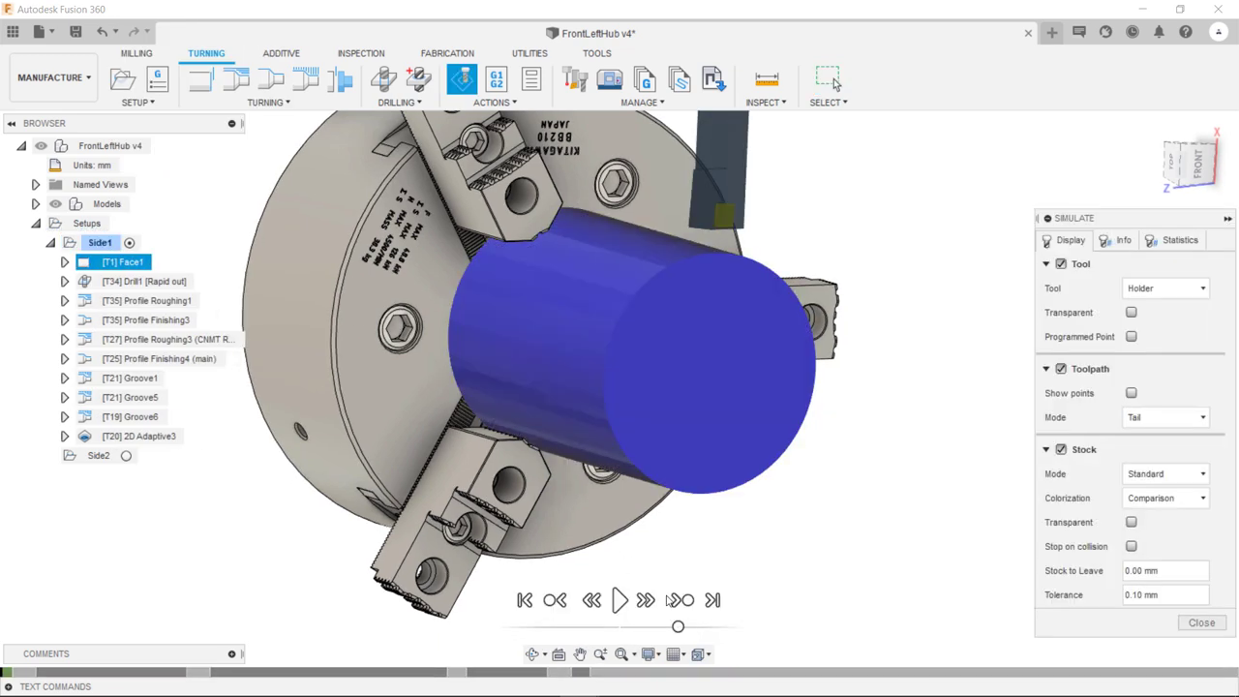
pyautogui.click(682, 600)
pyautogui.click(682, 600)
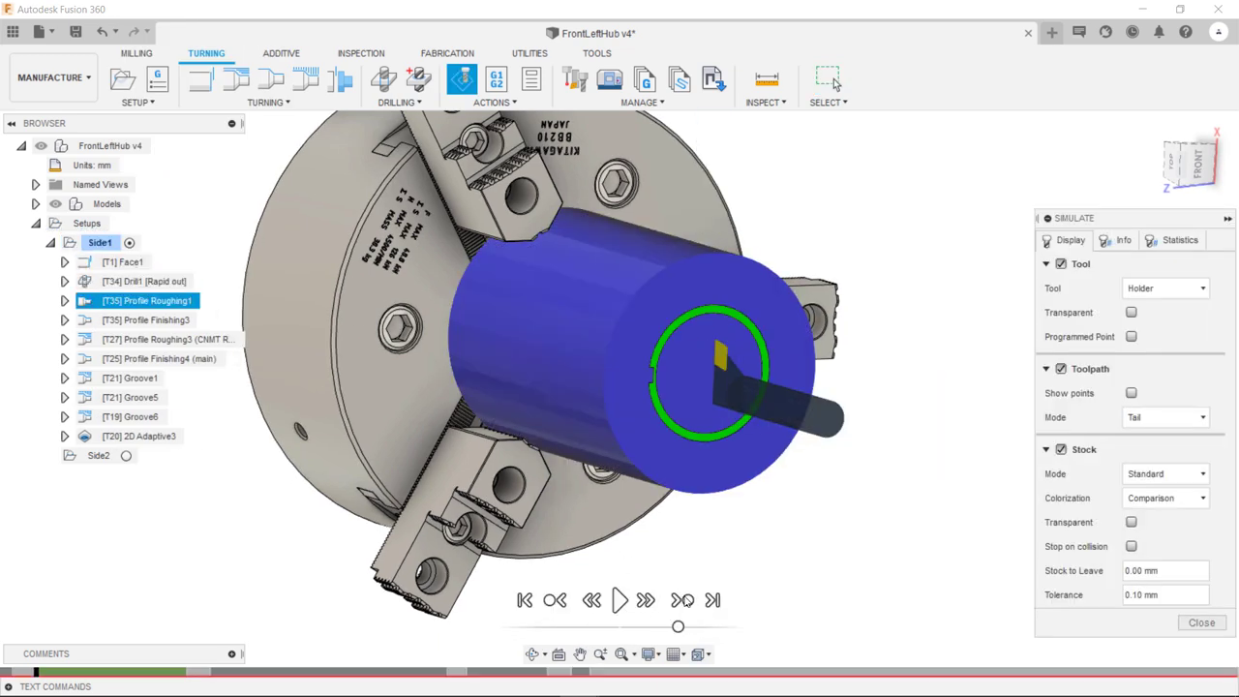
pyautogui.click(682, 600)
pyautogui.click(682, 601)
pyautogui.click(682, 600)
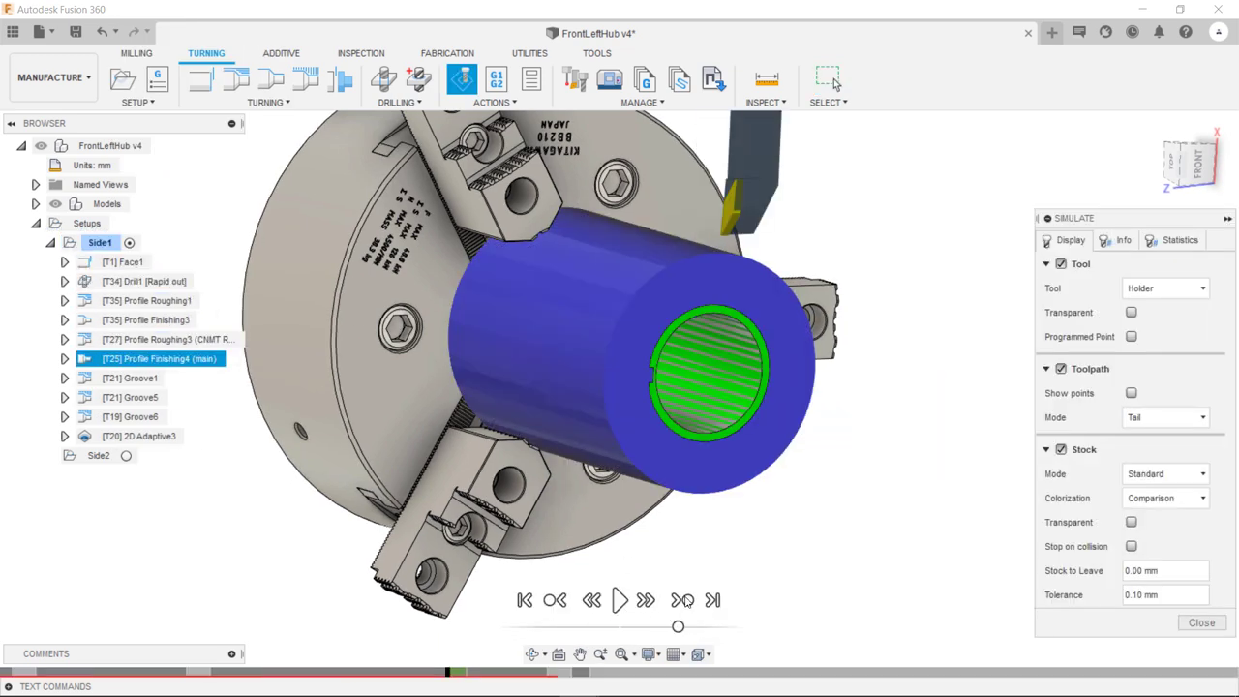
pyautogui.click(682, 601)
pyautogui.click(682, 601)
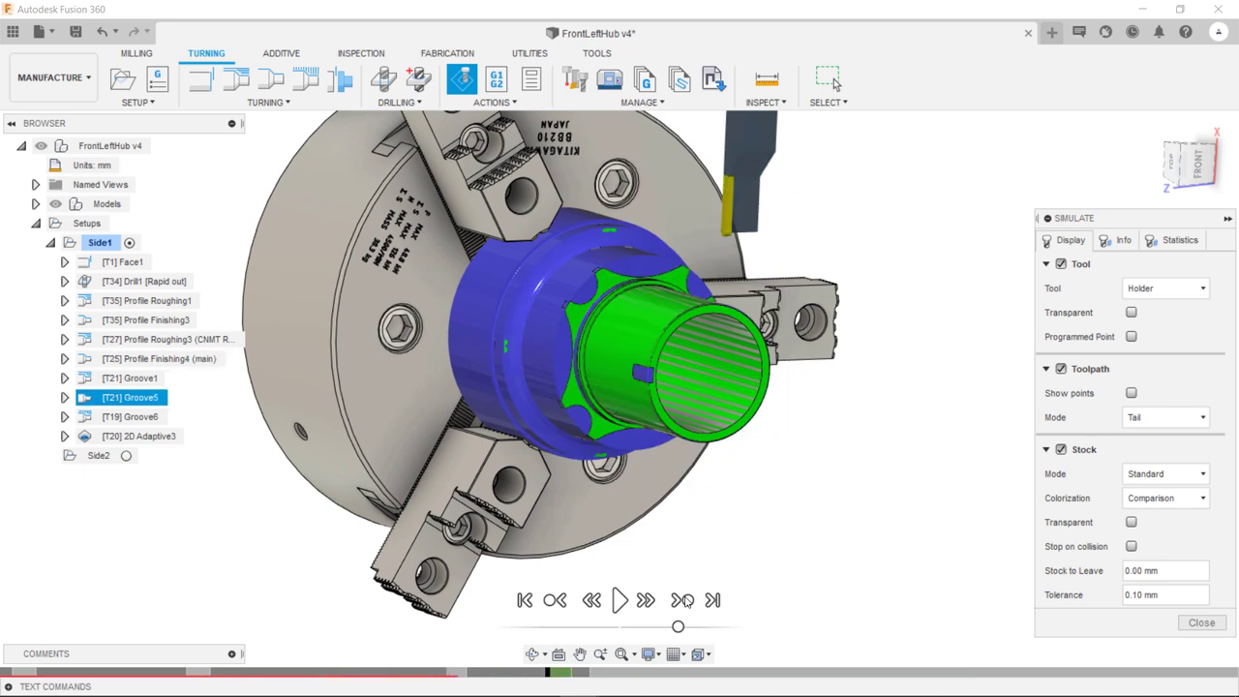
pyautogui.click(683, 600)
pyautogui.click(682, 601)
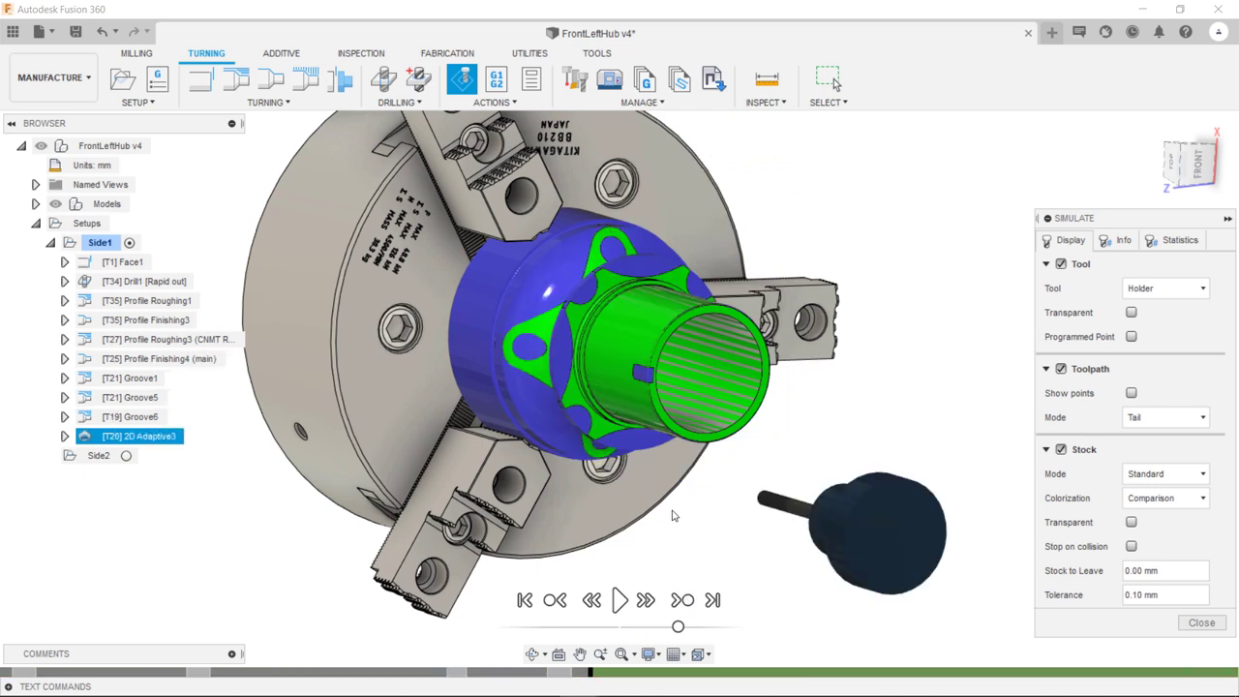
# - Set Toolpath Mode to Toolpath after position and scrub the tool along the adaptive path
pyautogui.click(1166, 417)
pyautogui.click(1174, 475)
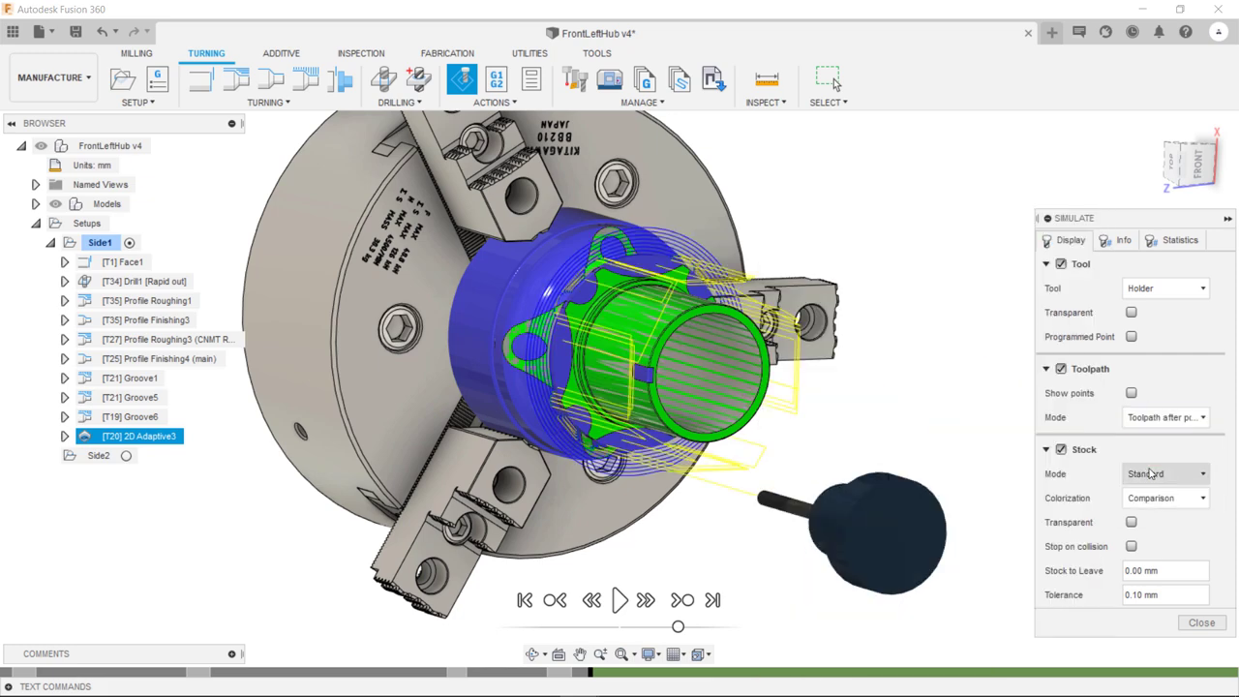
pyautogui.keyDown('shift'); pyautogui.moveTo(792, 451); pyautogui.dragTo(768, 497, button='middle'); pyautogui.keyUp('shift')
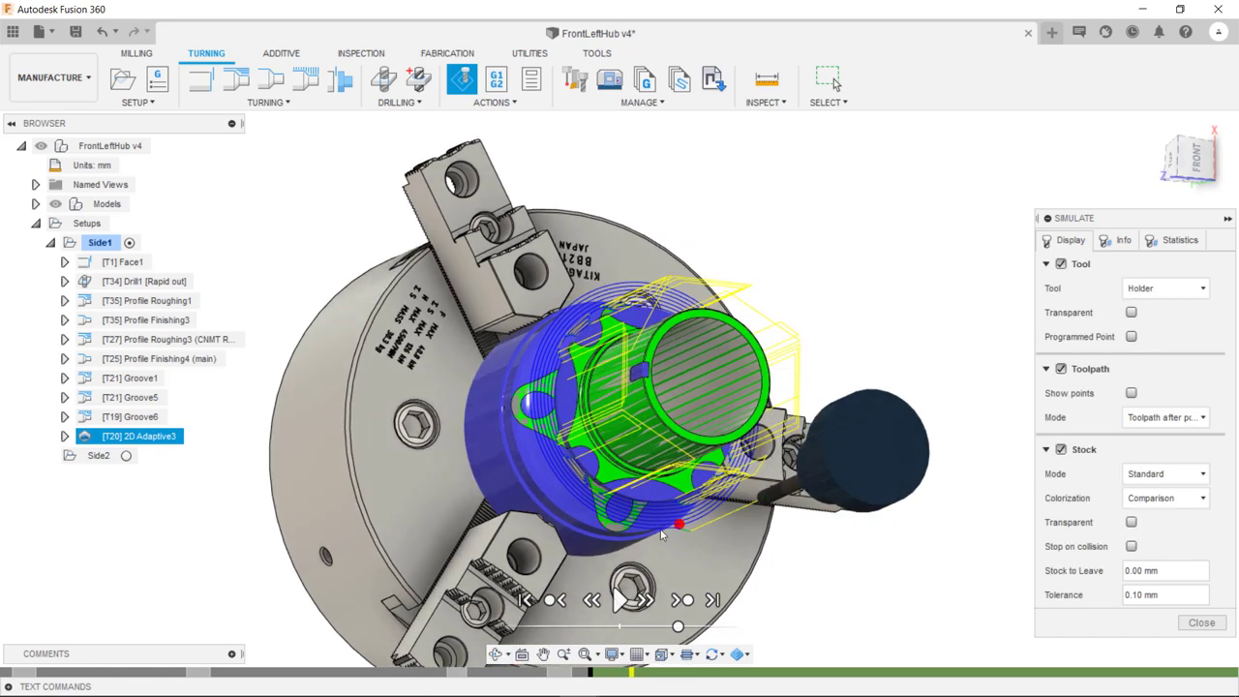
pyautogui.scroll(5, 683, 527)
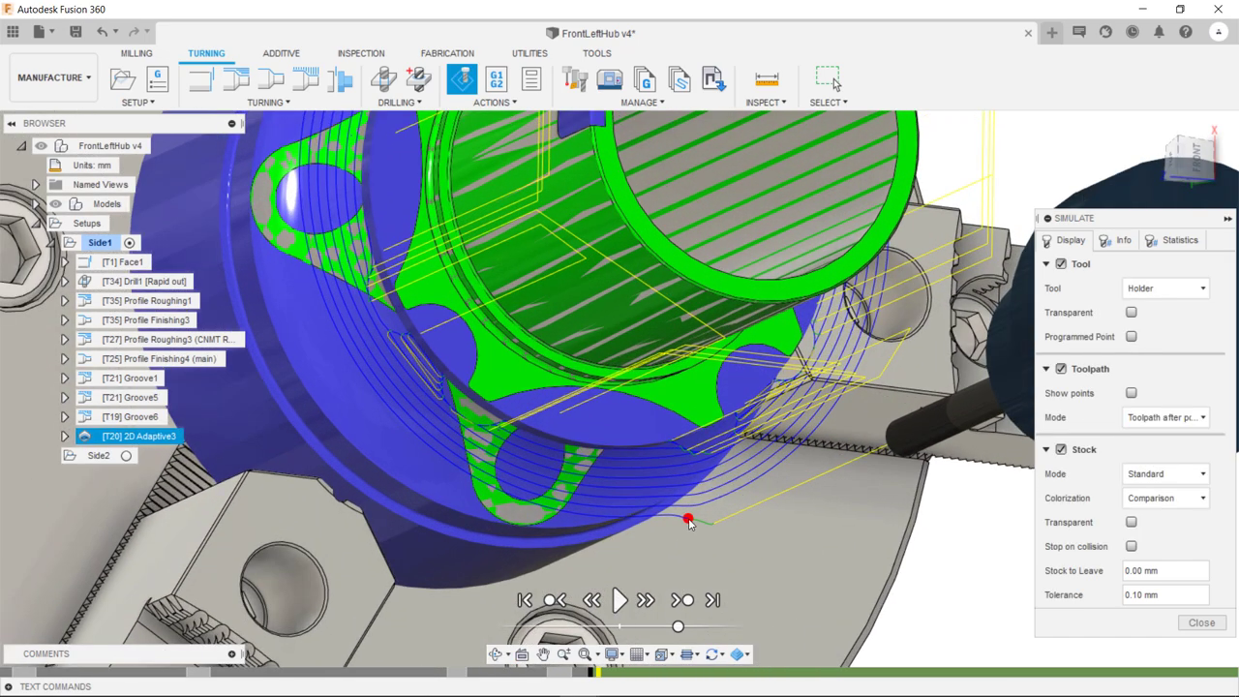
pyautogui.click(688, 522)
pyautogui.moveTo(688, 522)
pyautogui.mouseDown()
pyautogui.moveTo(684, 445)
pyautogui.moveTo(591, 447)
pyautogui.moveTo(469, 388)
pyautogui.moveTo(586, 447)
pyautogui.mouseUp()
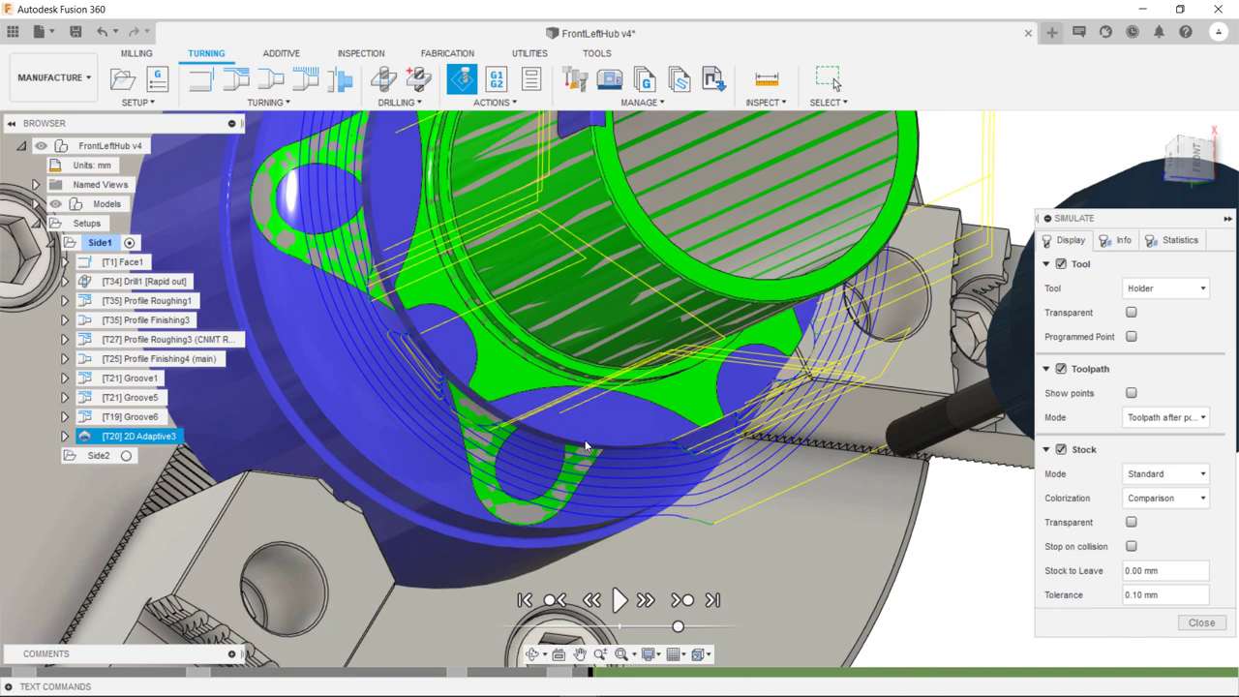
pyautogui.moveTo(438, 345)
pyautogui.mouseDown()
pyautogui.moveTo(449, 407)
pyautogui.moveTo(498, 447)
pyautogui.moveTo(667, 519)
pyautogui.moveTo(717, 523)
pyautogui.moveTo(721, 502)
pyautogui.moveTo(680, 455)
pyautogui.moveTo(658, 513)
pyautogui.moveTo(643, 514)
pyautogui.moveTo(446, 443)
pyautogui.moveTo(347, 282)
pyautogui.moveTo(404, 427)
pyautogui.moveTo(642, 489)
pyautogui.moveTo(714, 489)
pyautogui.mouseUp()
# - Close the simulation, inspect the 2D Adaptive2 toolpath, then deselect it and show the Setup menu
pyautogui.click(1200, 622)
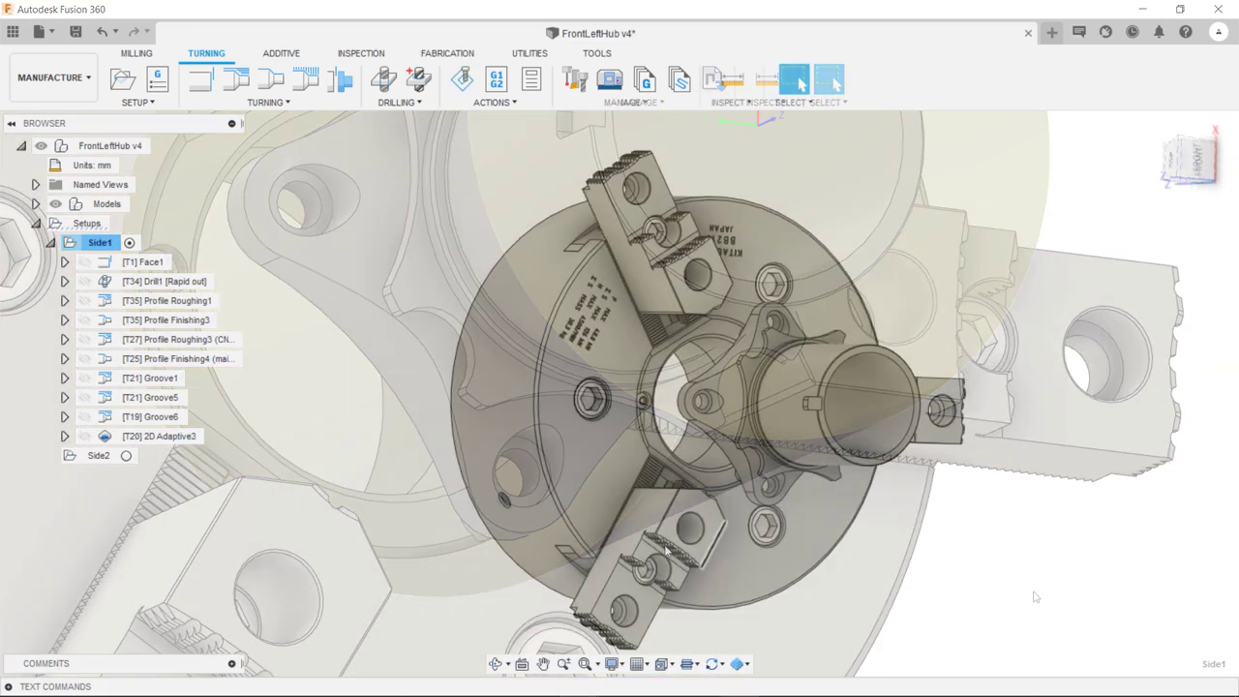
pyautogui.click(180, 436)
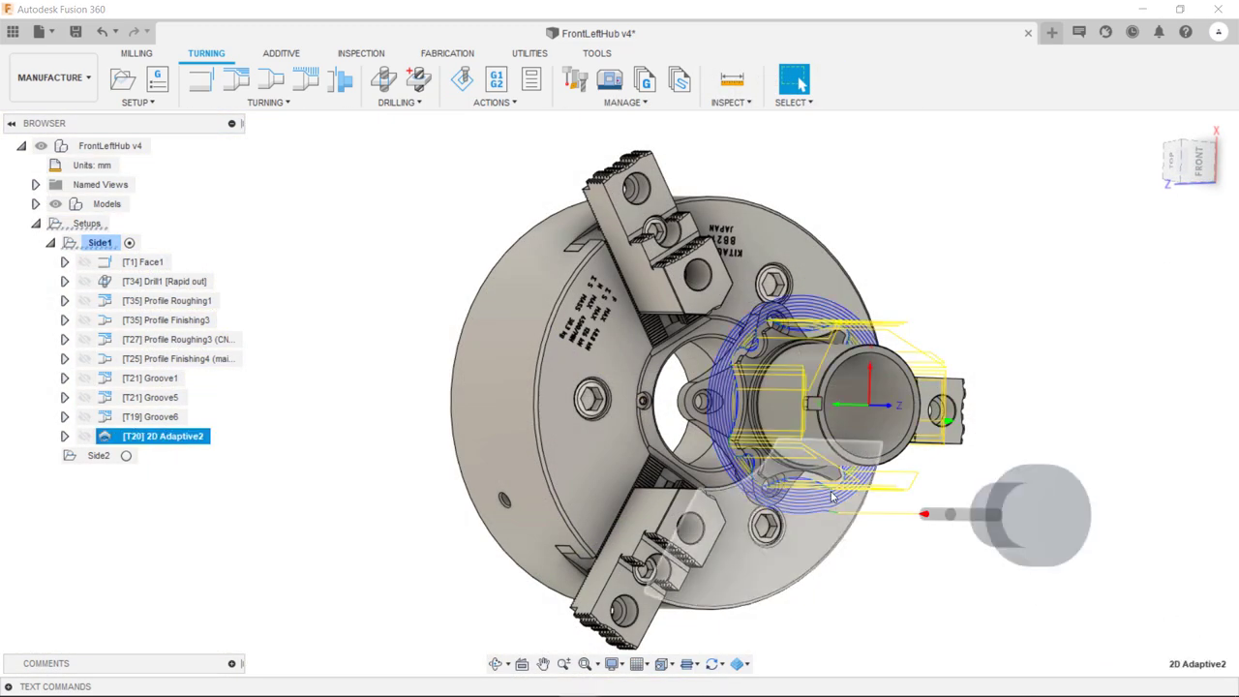
pyautogui.scroll(5, 830, 496)
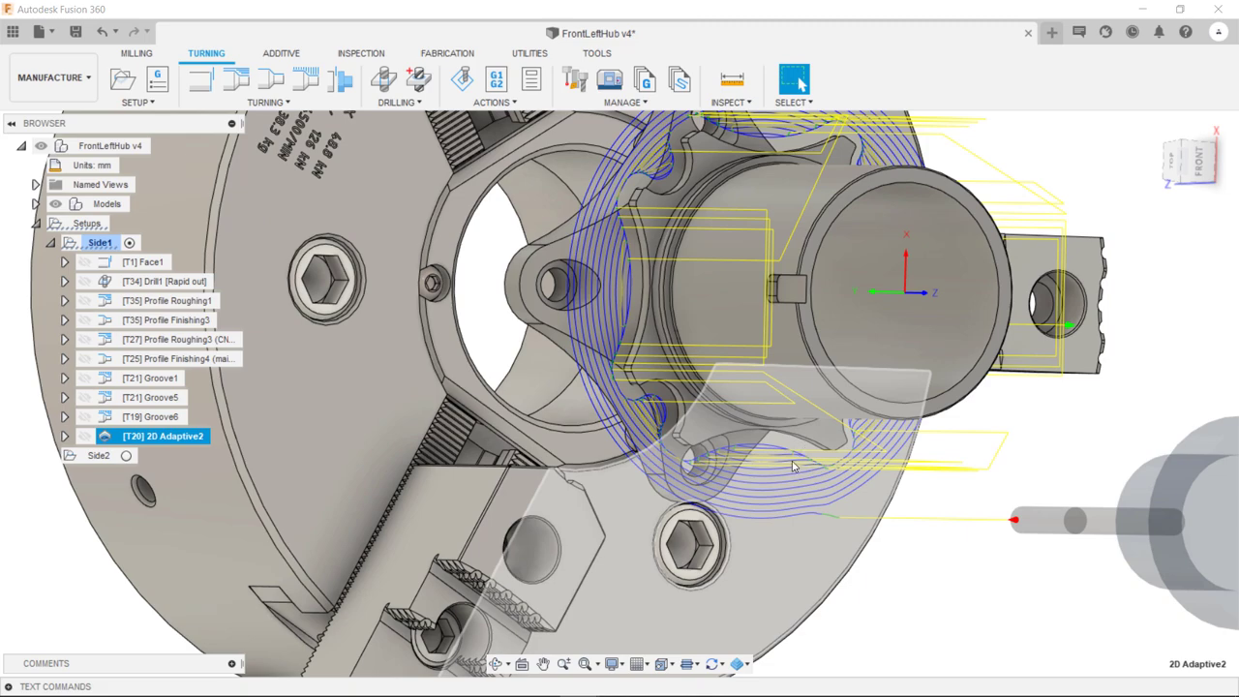
pyautogui.scroll(2, 770, 468)
pyautogui.keyDown('shift'); pyautogui.moveTo(756, 460); pyautogui.dragTo(584, 400, button='middle'); pyautogui.keyUp('shift')
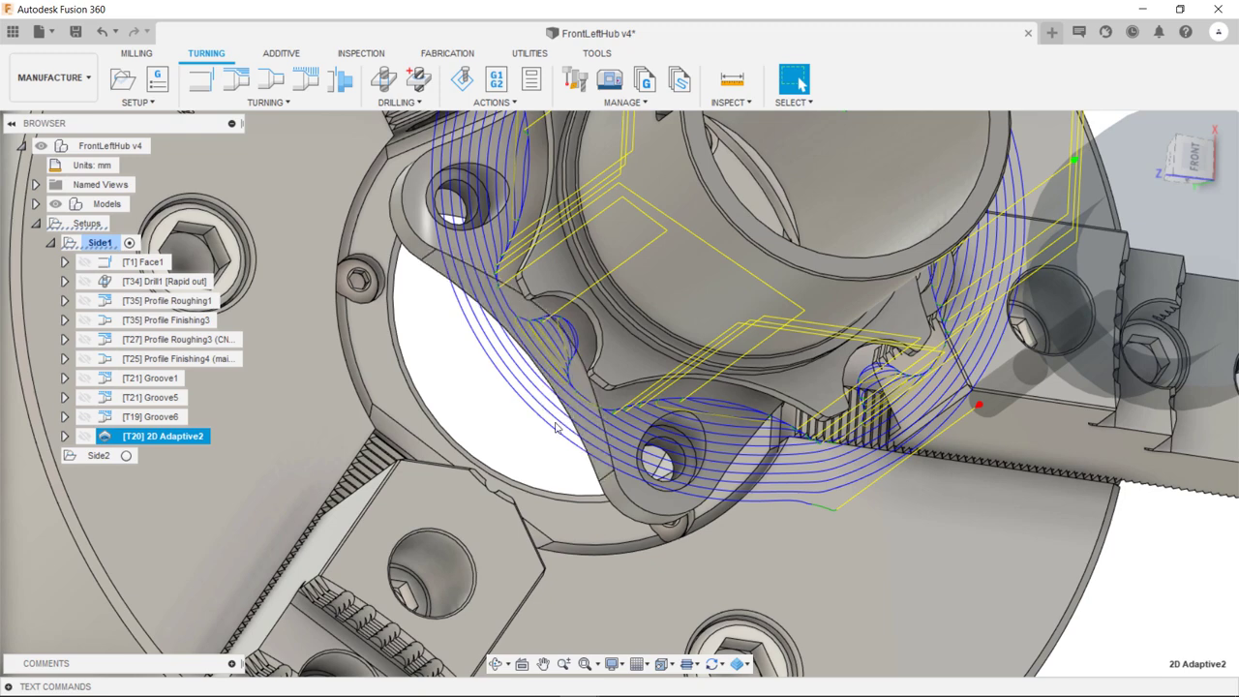
pyautogui.scroll(-4, 561, 424)
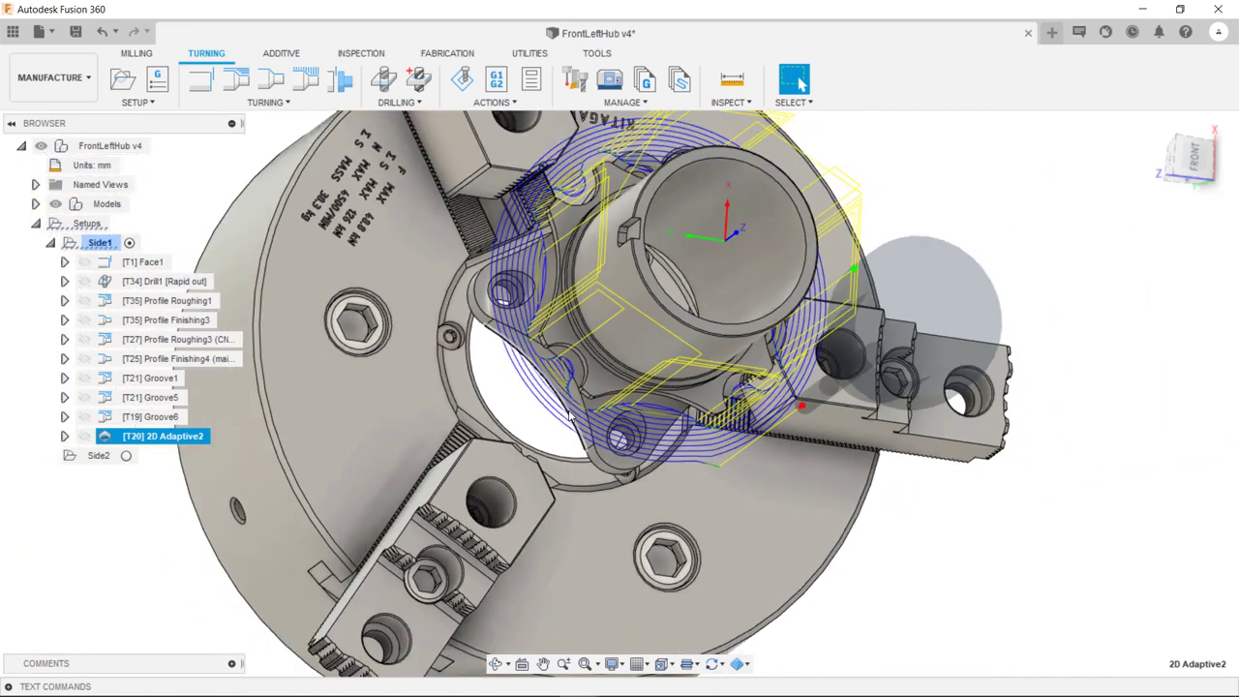
pyautogui.scroll(-3, 571, 417)
pyautogui.press('Escape')
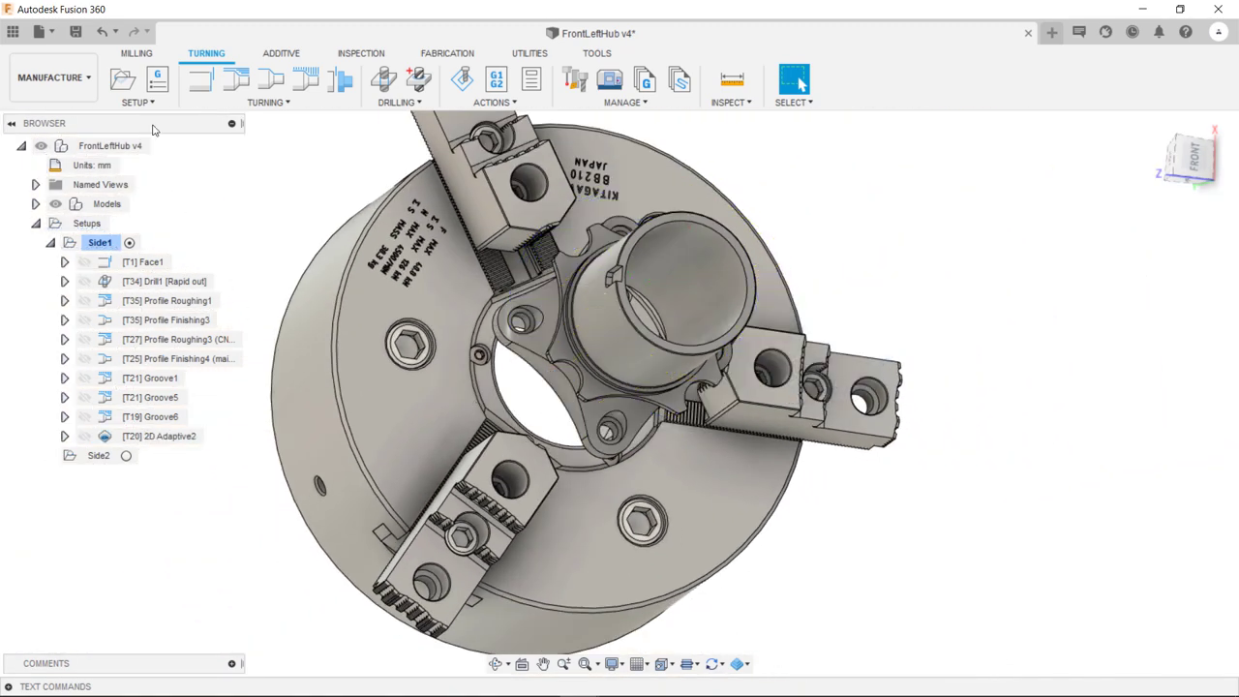
pyautogui.click(137, 101)
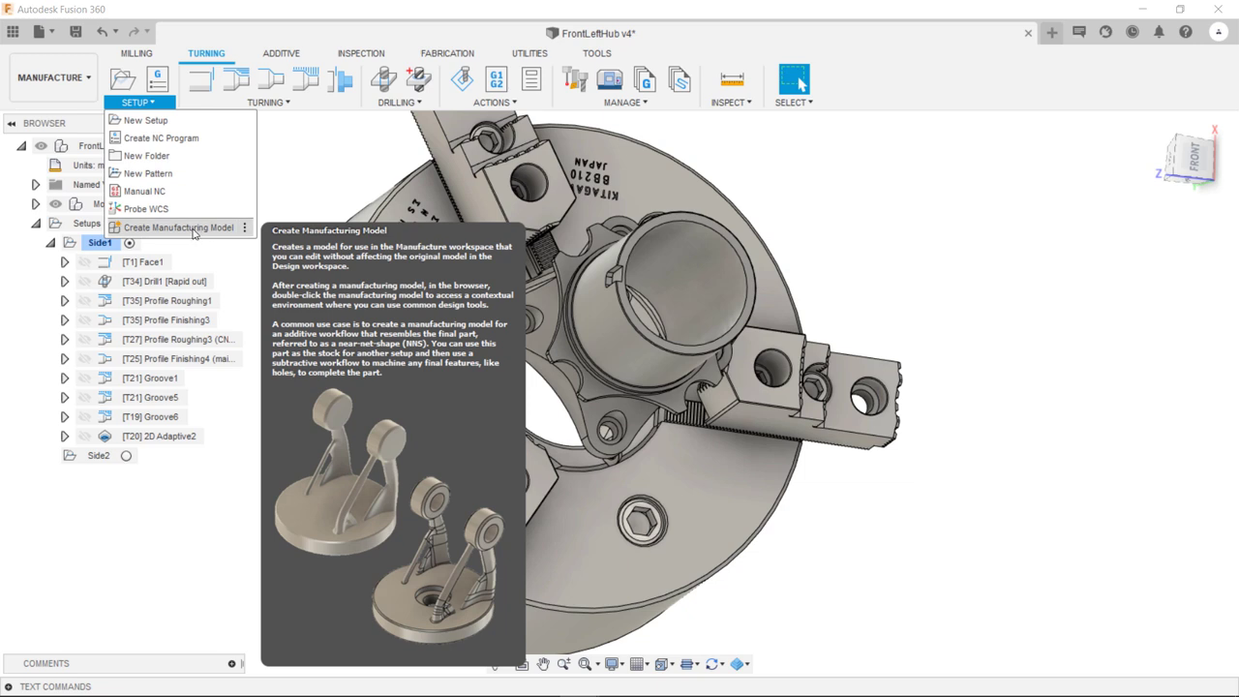
# - Add Manufacturing Model 1 from the Setup menu and enter Edit Manufacturing Model on it
pyautogui.click(194, 227)
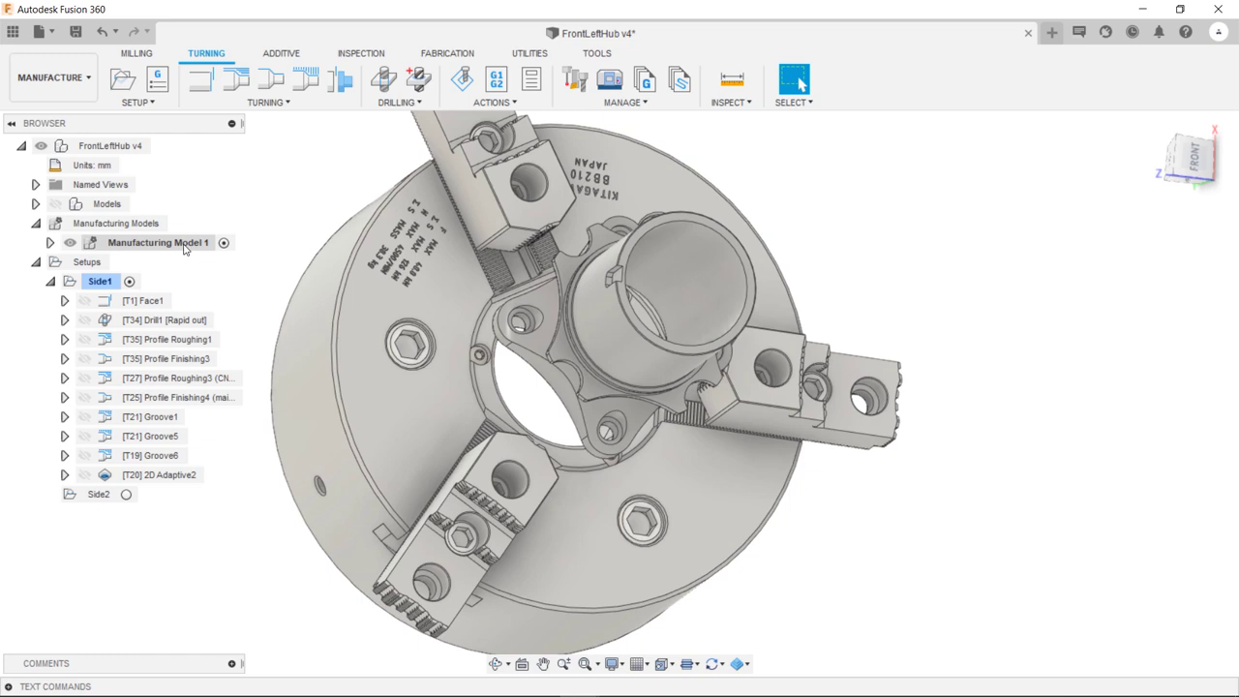
pyautogui.click(184, 244)
pyautogui.rightClick(181, 249)
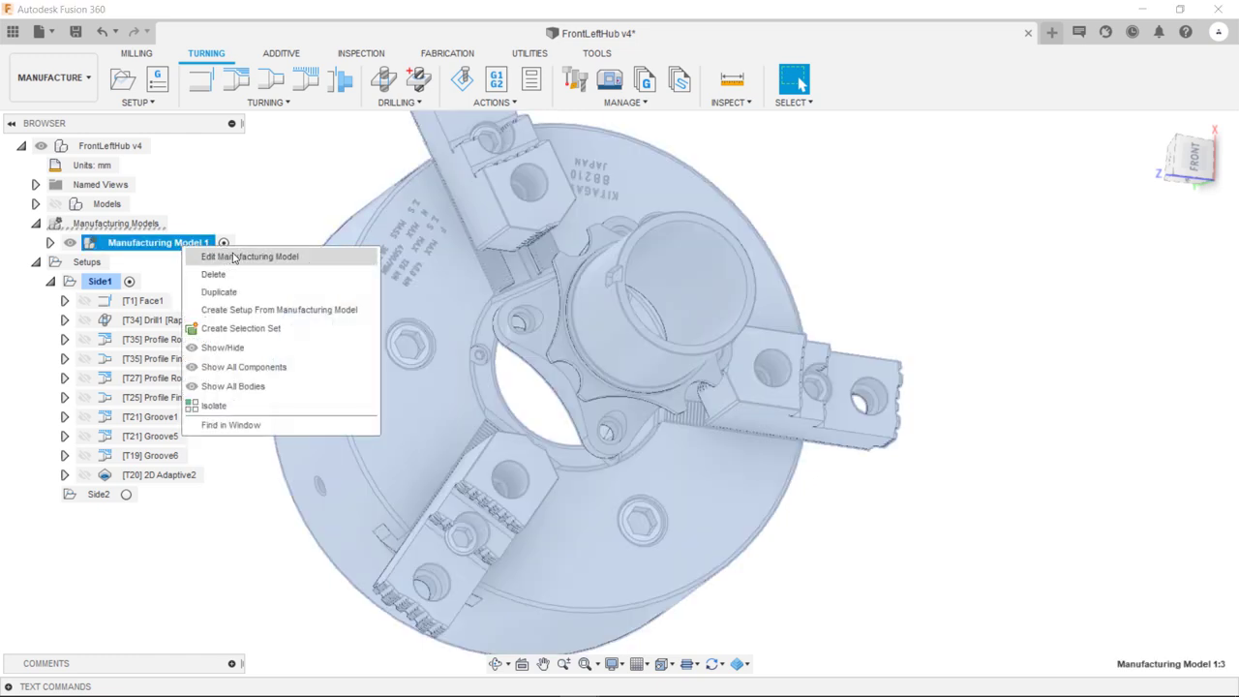
pyautogui.click(253, 257)
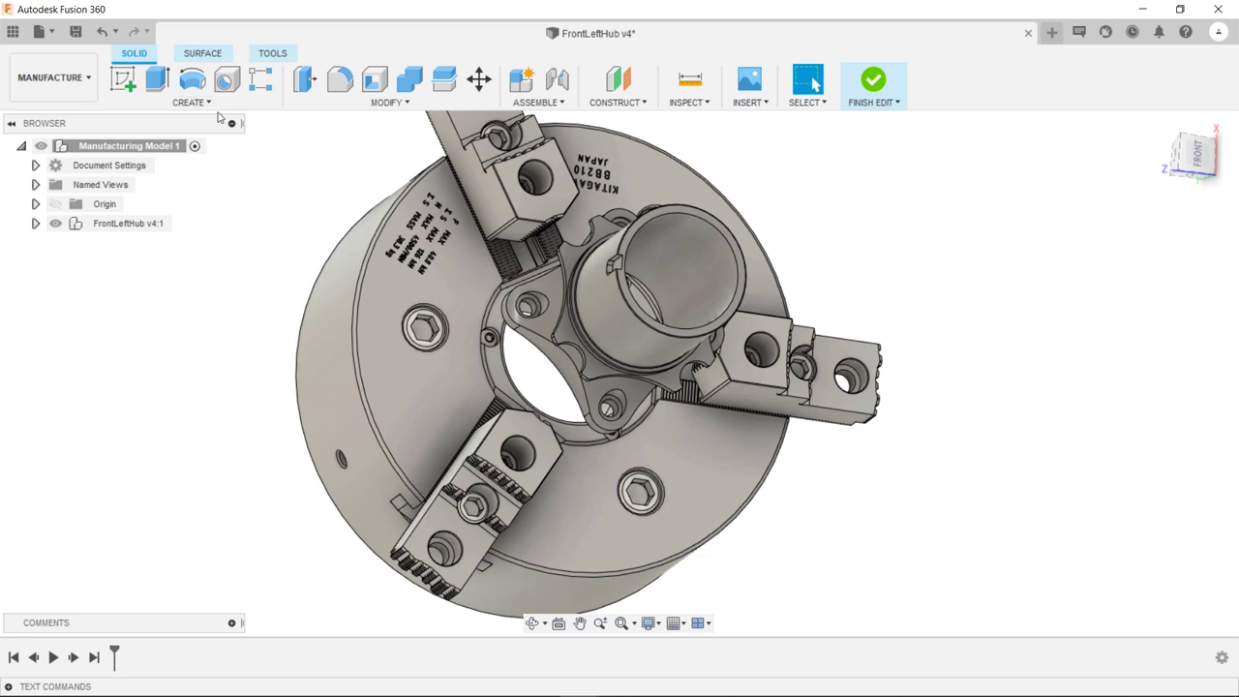
# - Start a new sketch on the hub's rim face
pyautogui.click(125, 79)
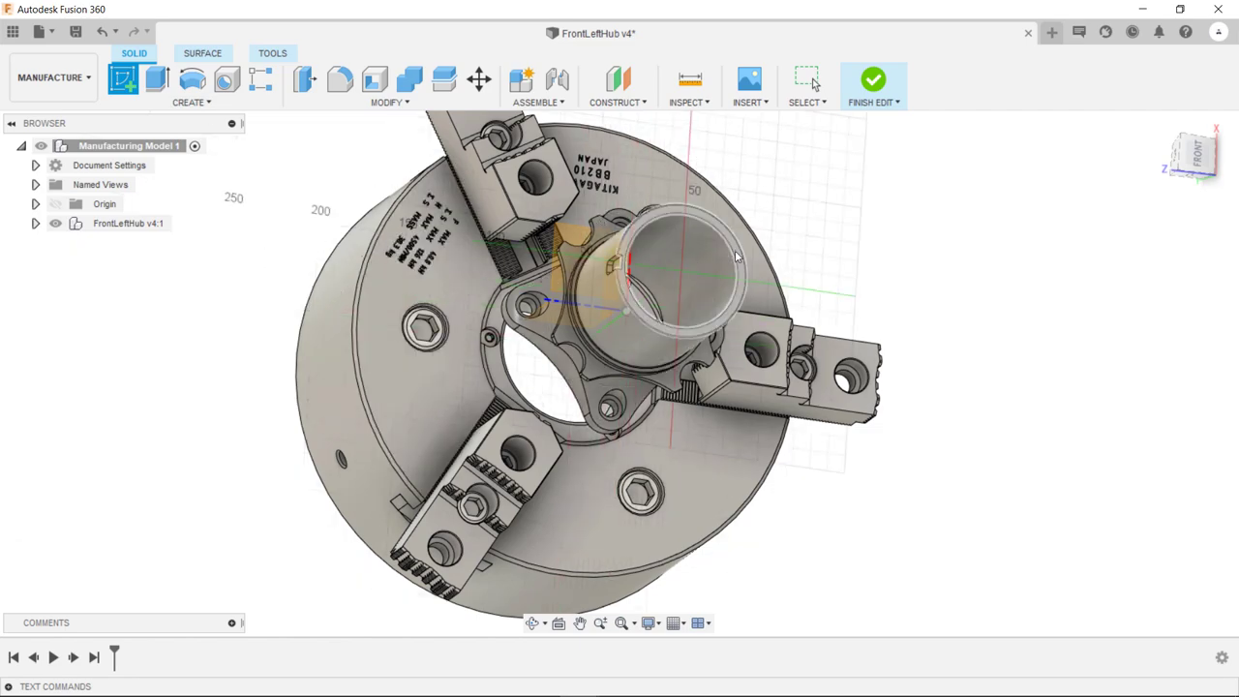
pyautogui.scroll(5, 664, 214)
pyautogui.scroll(3, 710, 193)
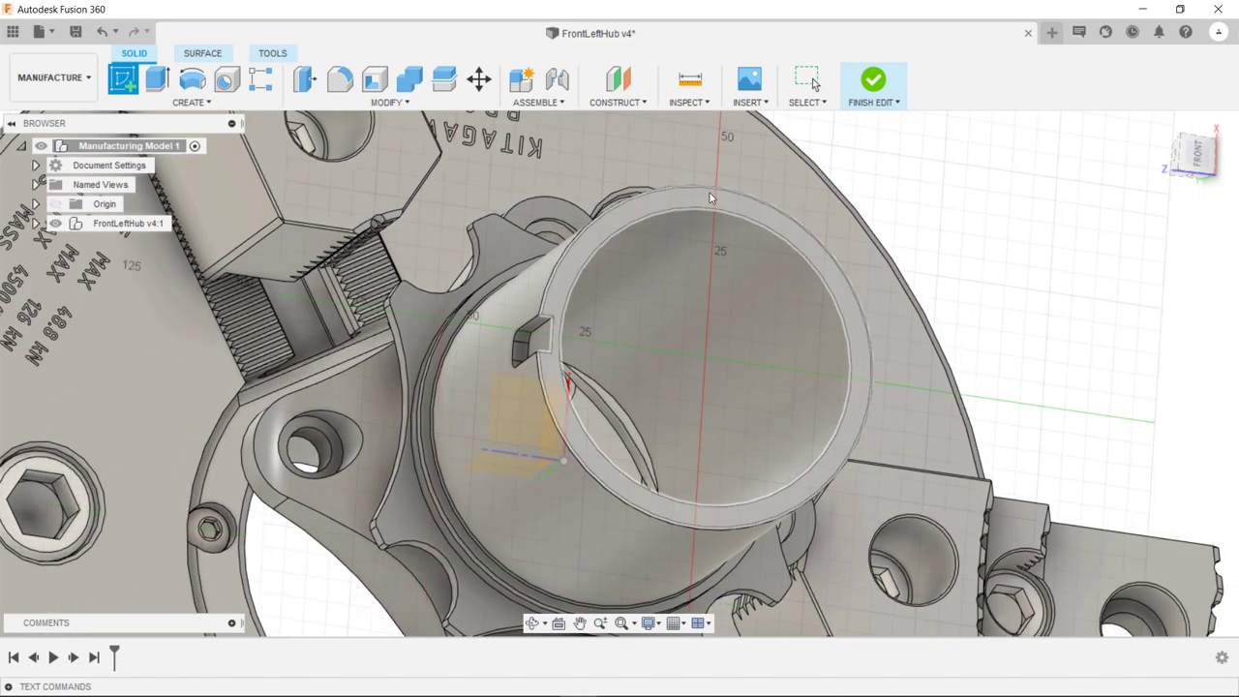
pyautogui.click(704, 200)
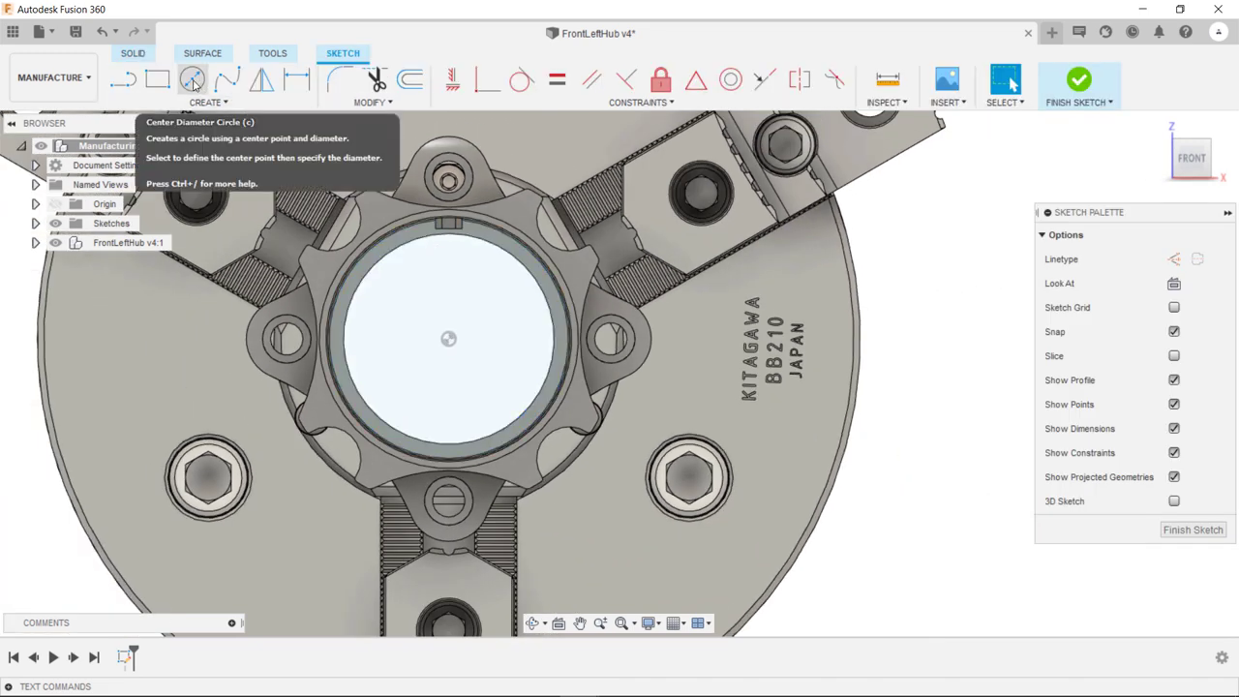
# - Draw a centre-diameter circle at the hub centre enclosing the flange, then finish sketch and edit
pyautogui.click(193, 82)
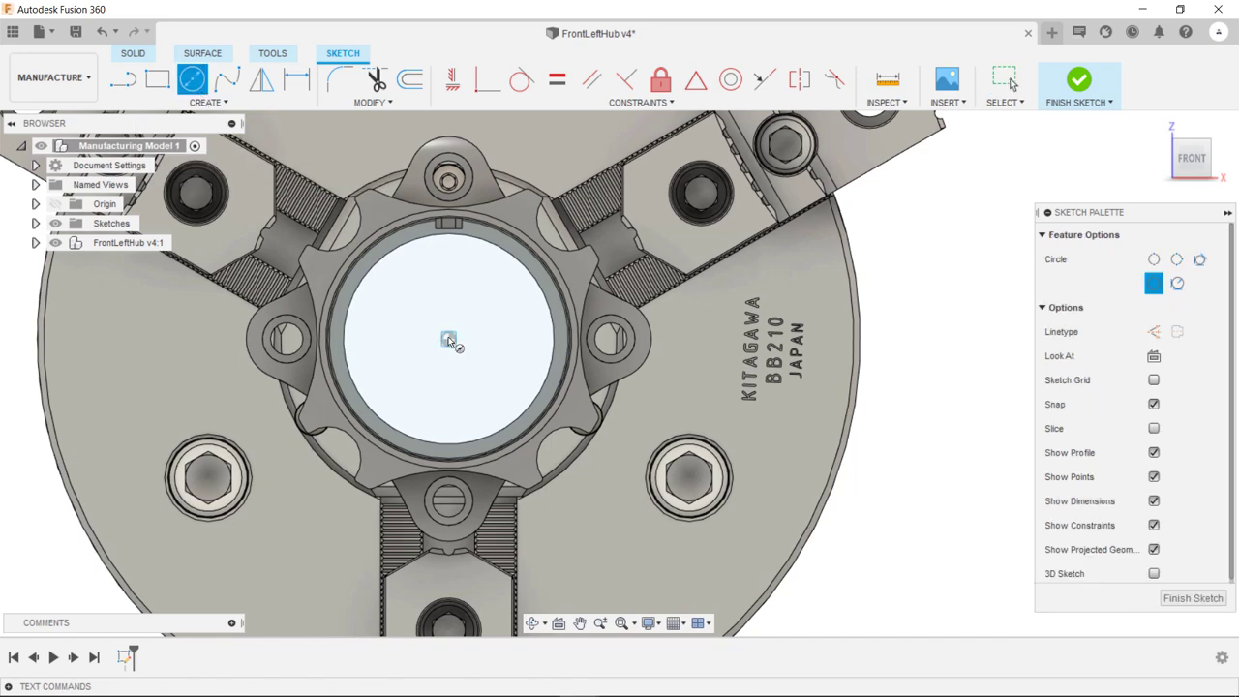
pyautogui.click(449, 339)
pyautogui.scroll(3, 542, 209)
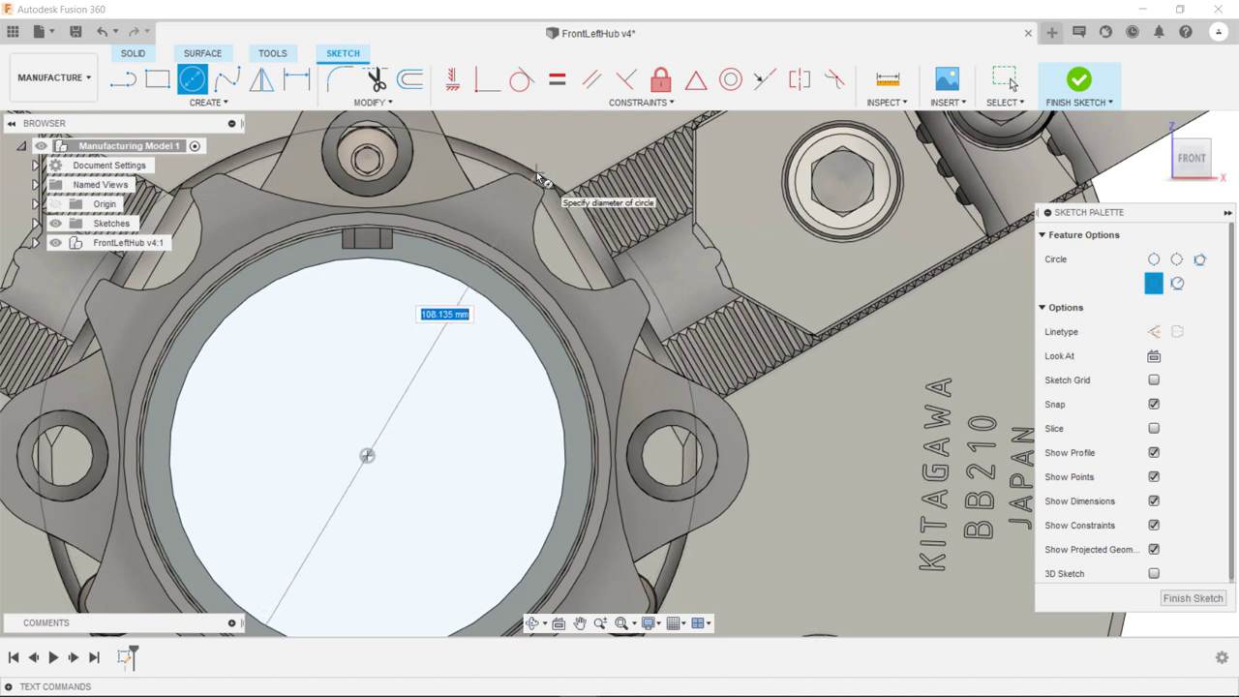
pyautogui.click(542, 180)
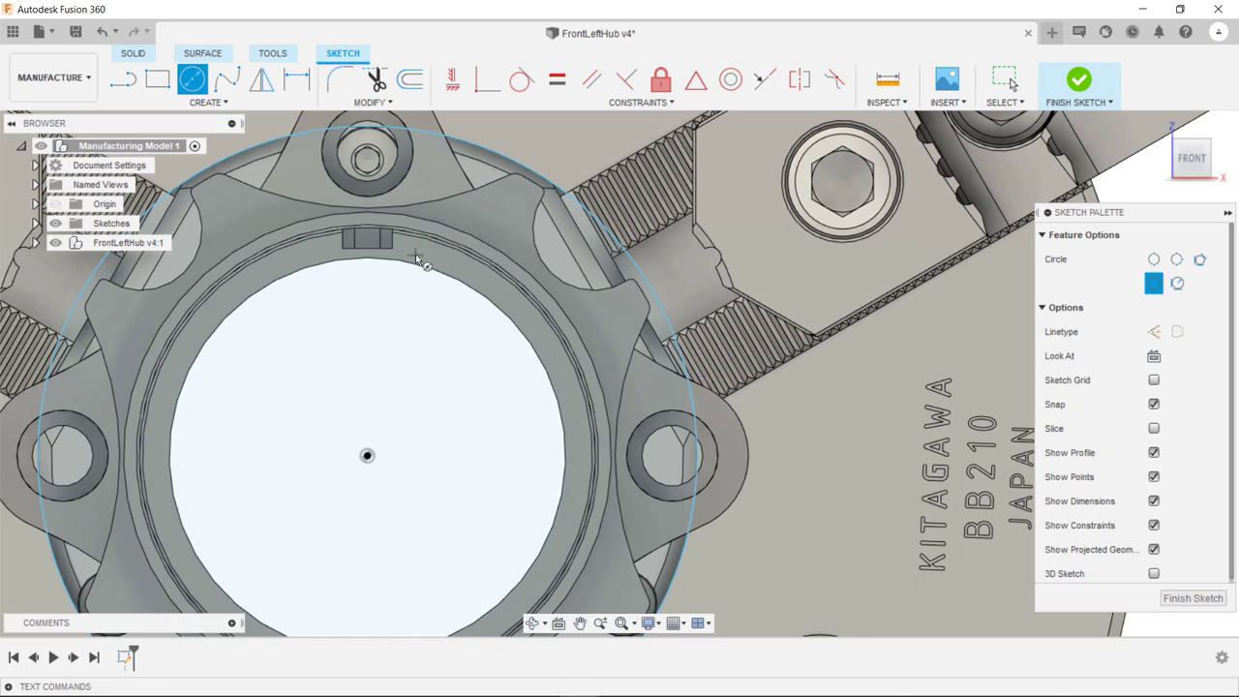
pyautogui.scroll(-1, 418, 254)
pyautogui.scroll(-3, 418, 254)
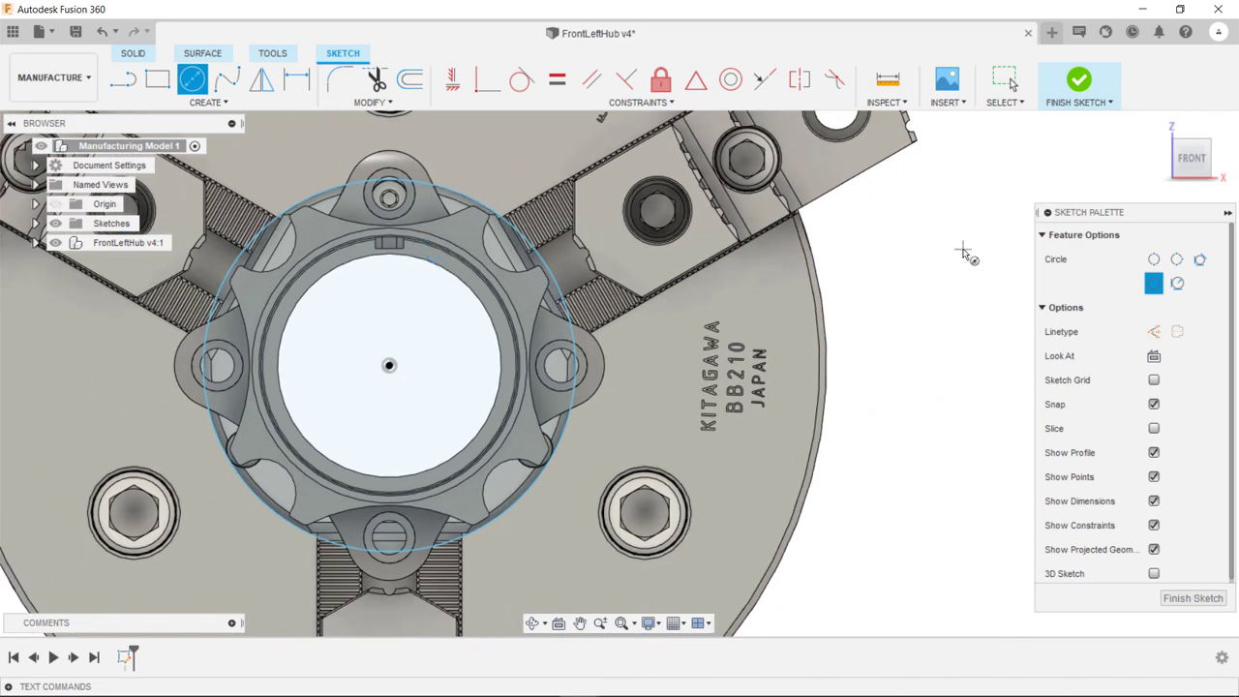
pyautogui.click(1079, 82)
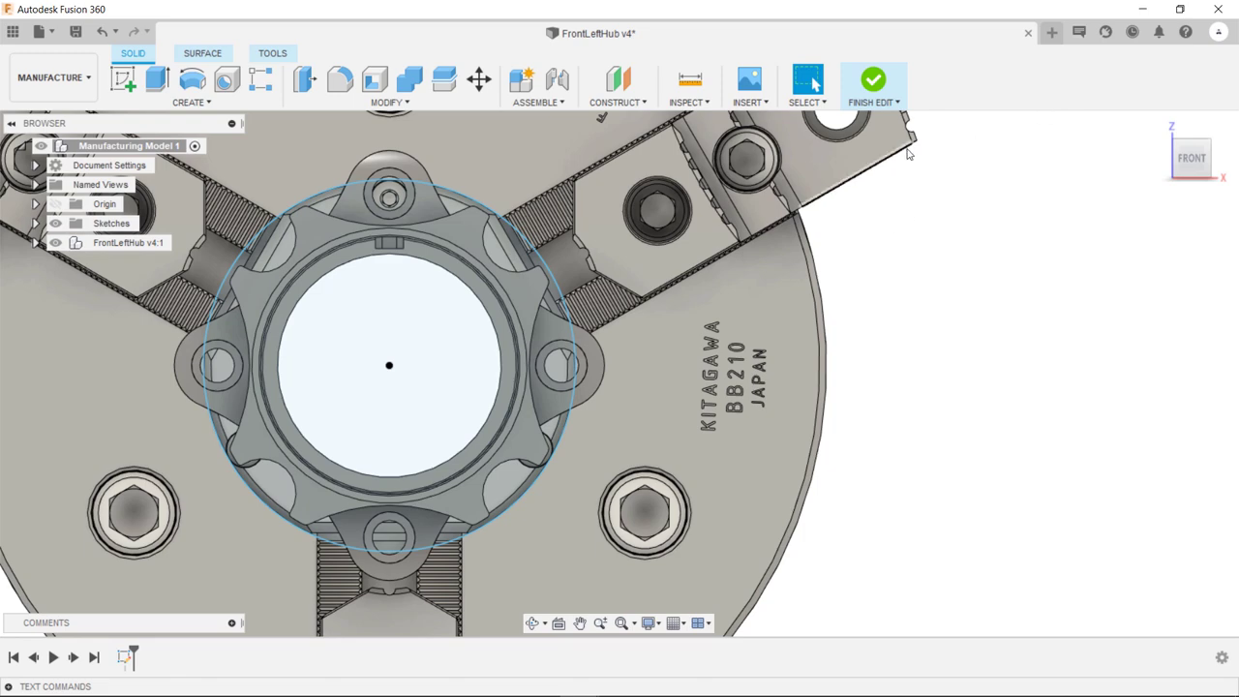
pyautogui.click(874, 83)
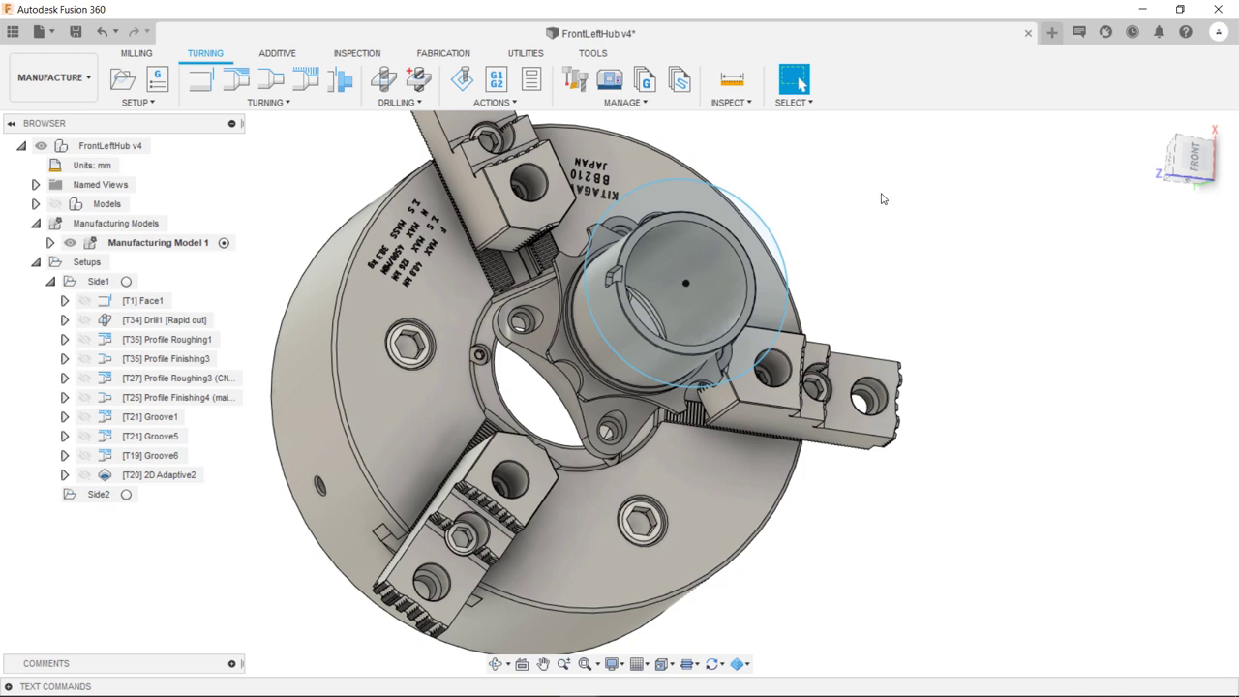
# - Deselect the manufacturing model and open the 2D Adaptive2 operation for editing
pyautogui.click(759, 215)
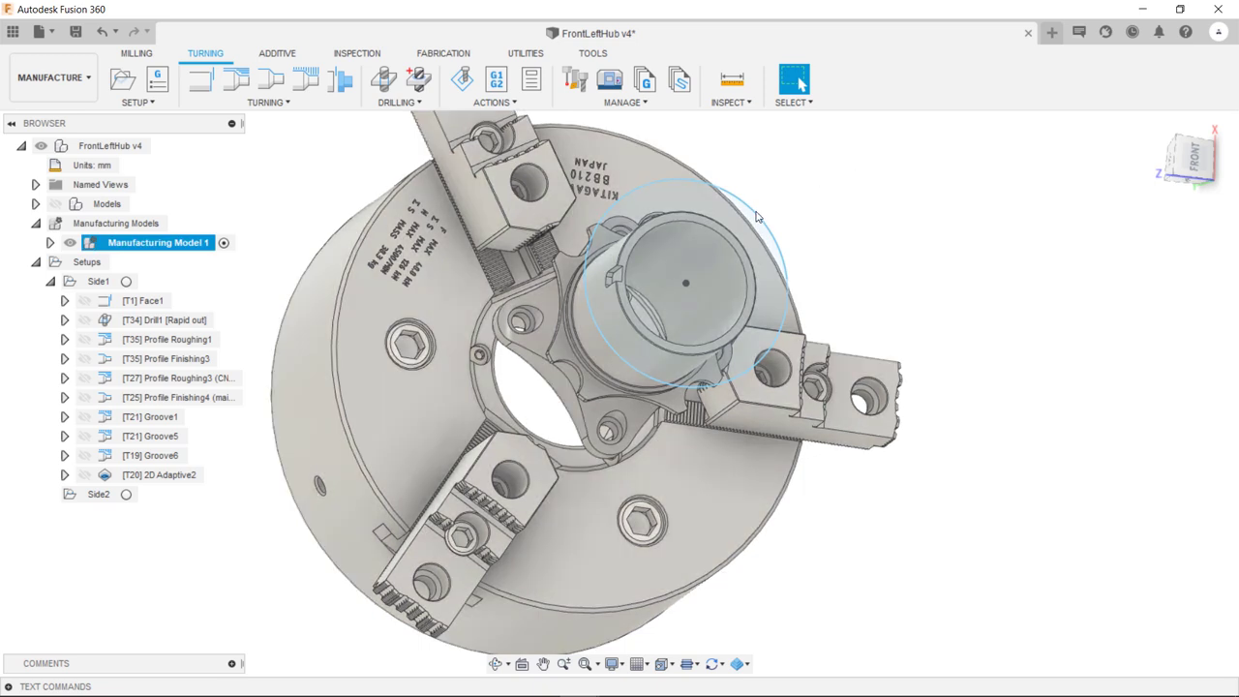
pyautogui.click(285, 232)
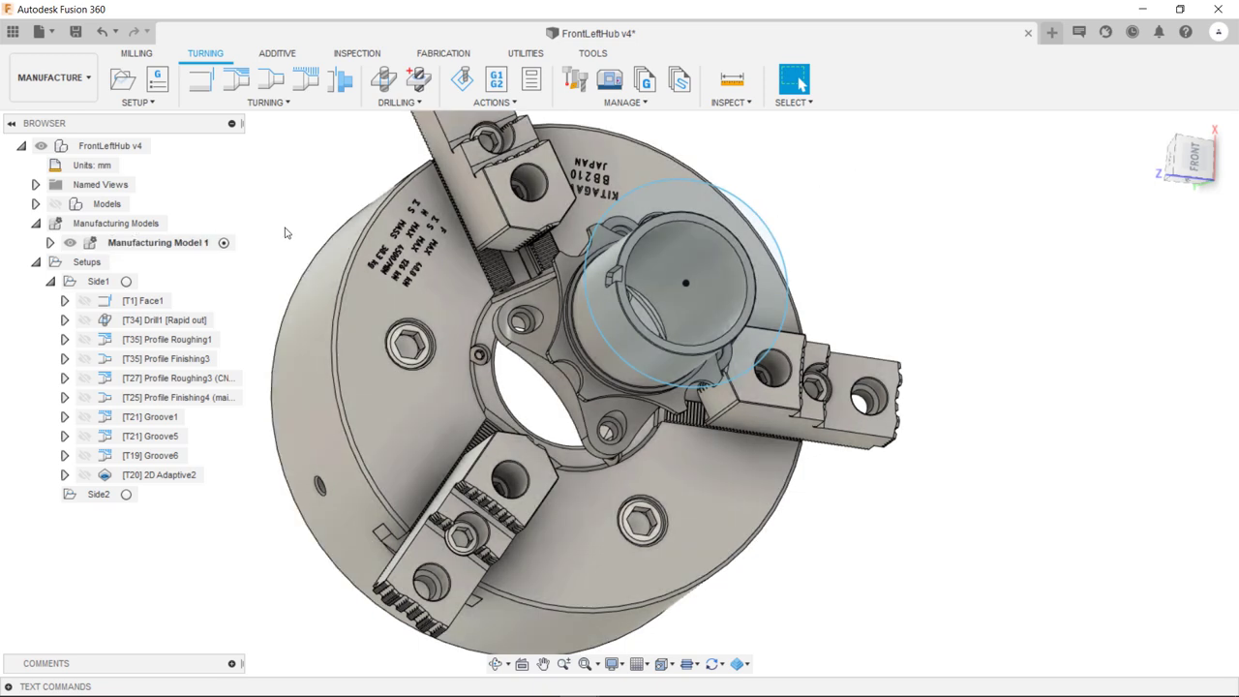
pyautogui.click(184, 476)
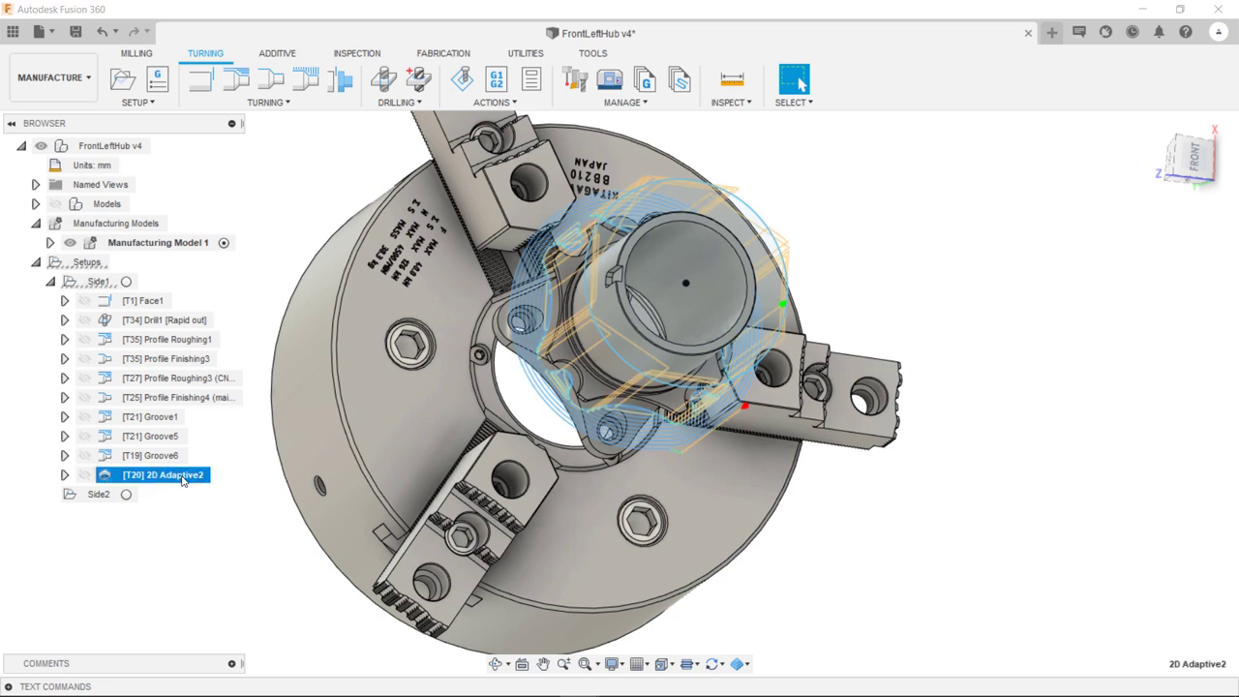
pyautogui.rightClick(184, 476)
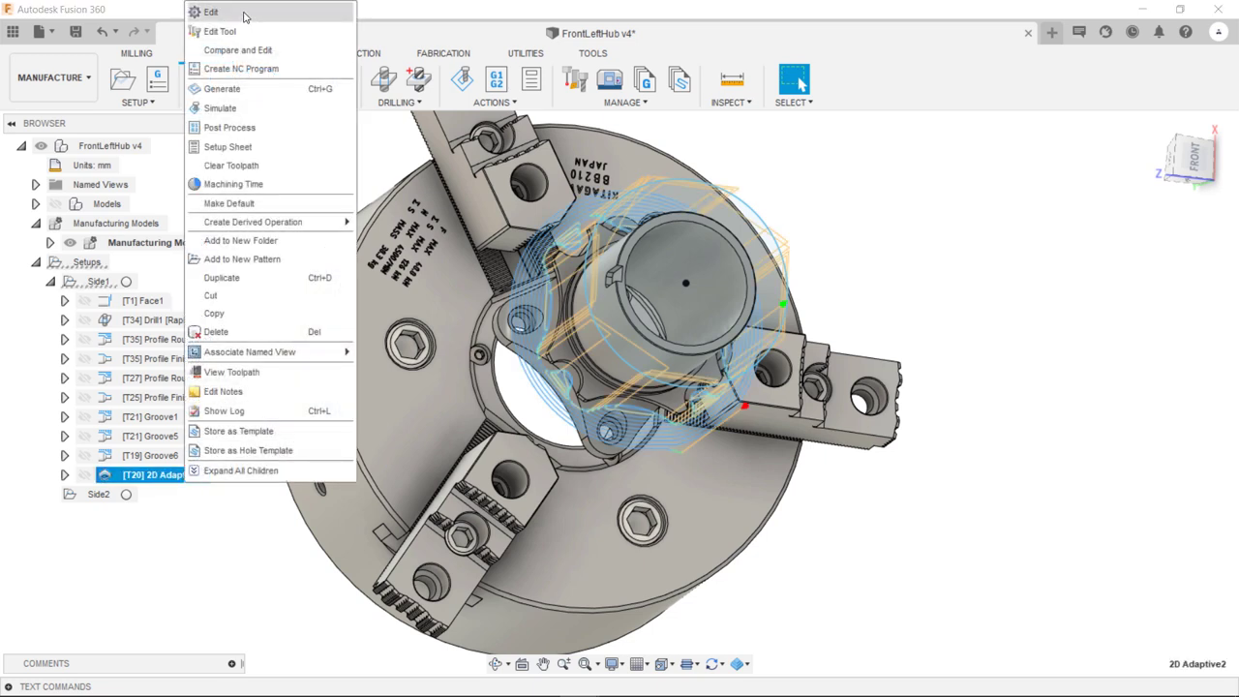
pyautogui.click(211, 11)
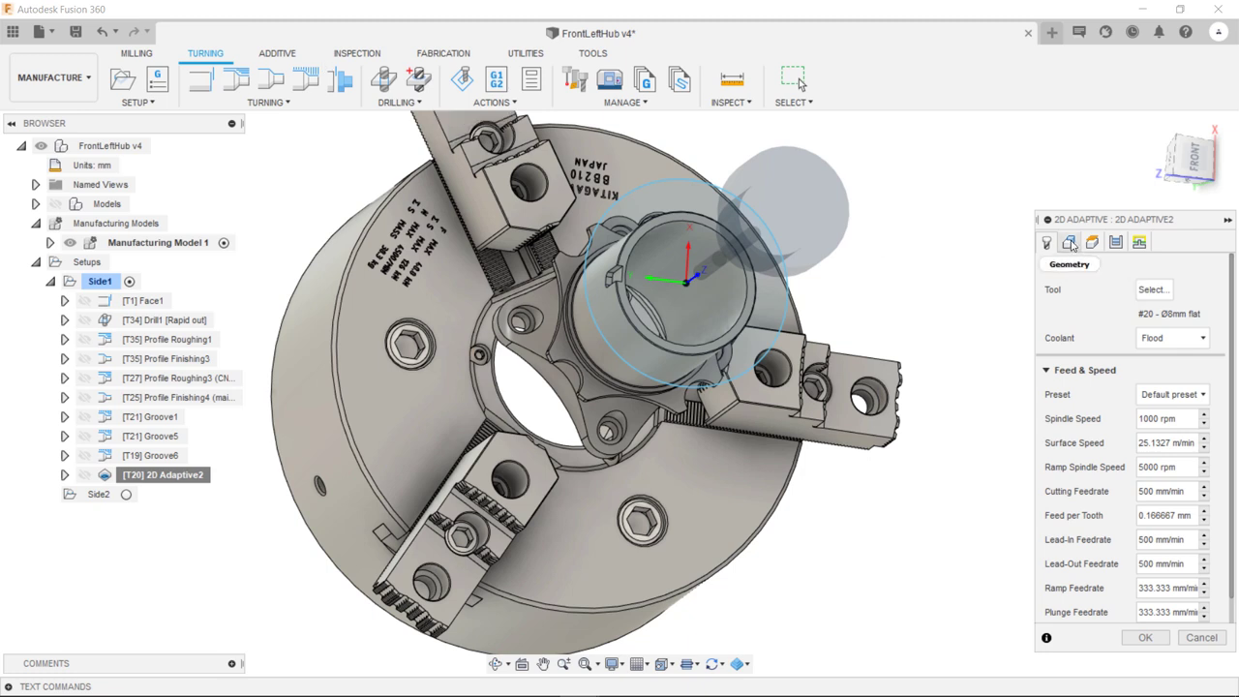
# - Enable Stock Contours on the Geometry tab and pick the sketched circle as stock boundary
pyautogui.click(1070, 243)
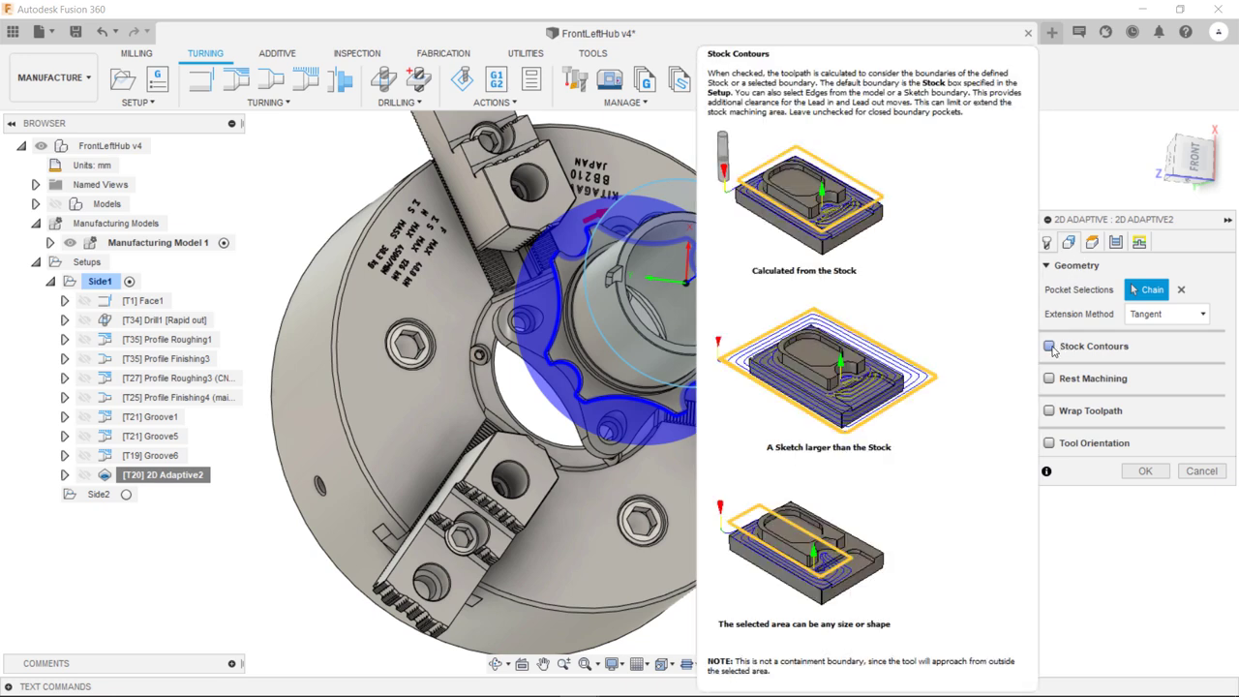
pyautogui.click(1050, 347)
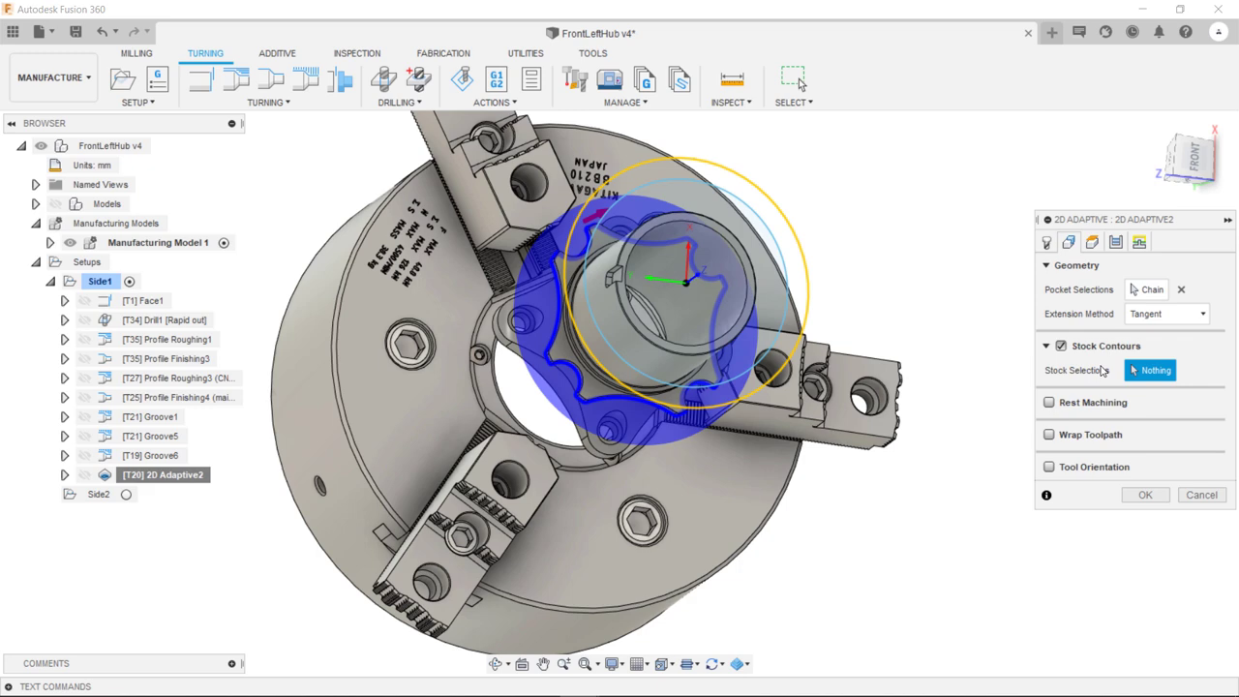
pyautogui.click(1194, 158)
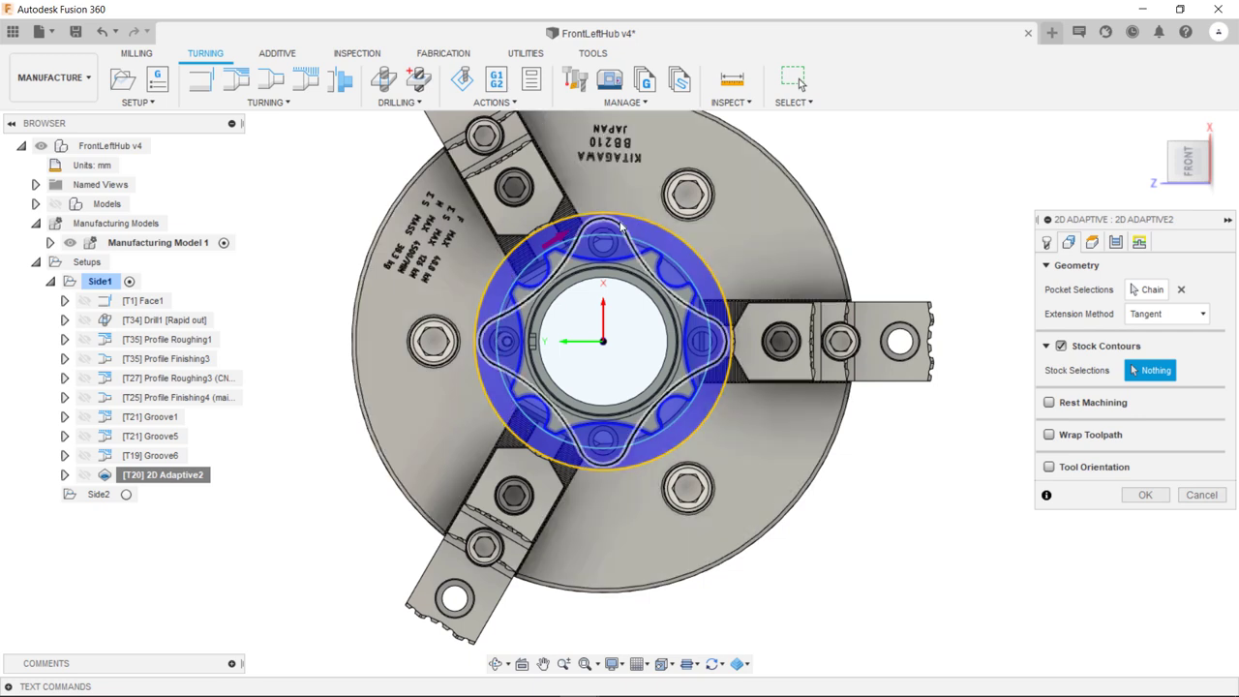
pyautogui.keyDown('shift'); pyautogui.moveTo(917, 198); pyautogui.dragTo(951, 195, button='middle'); pyautogui.keyUp('shift')
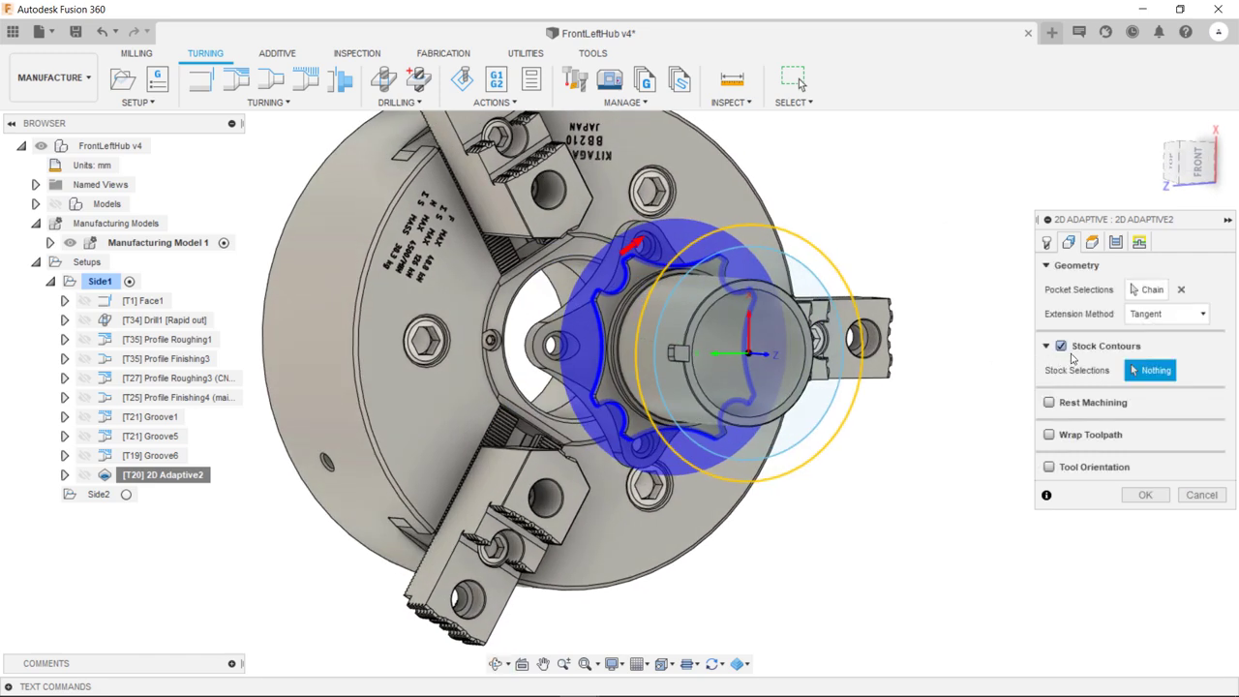
pyautogui.click(809, 274)
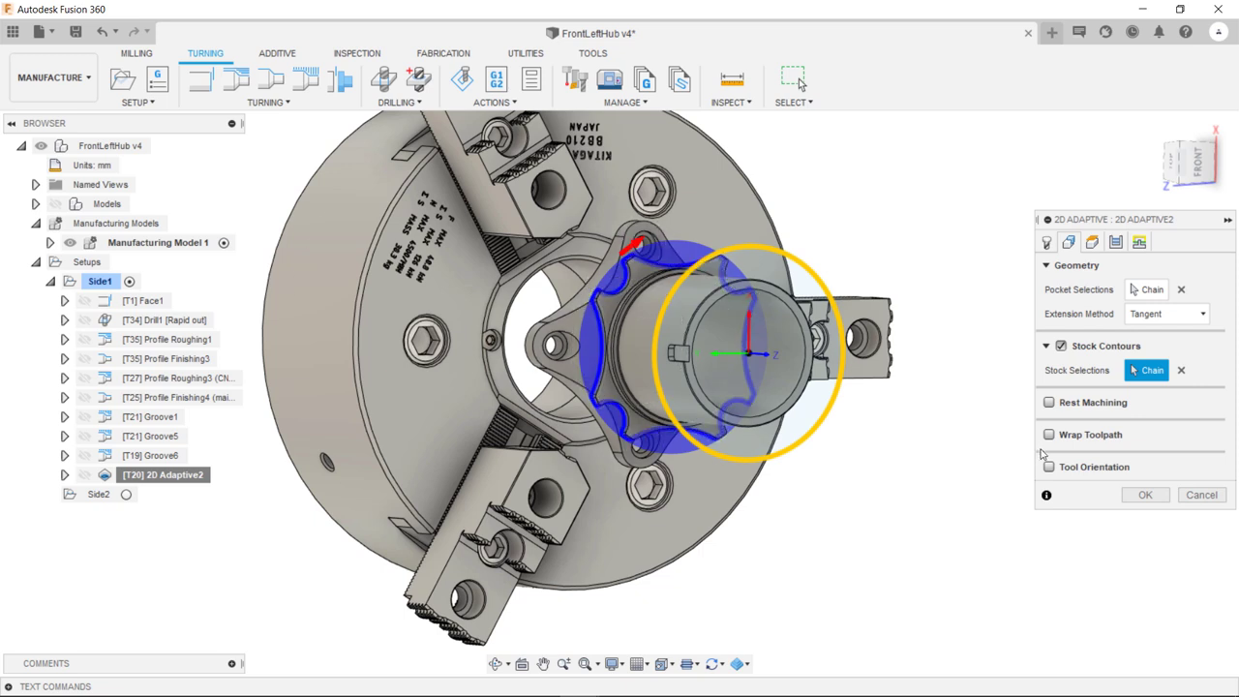
# - Accept the 2D Adaptive2 edit and display its regenerated toolpath with the Side1 stock
pyautogui.click(1146, 497)
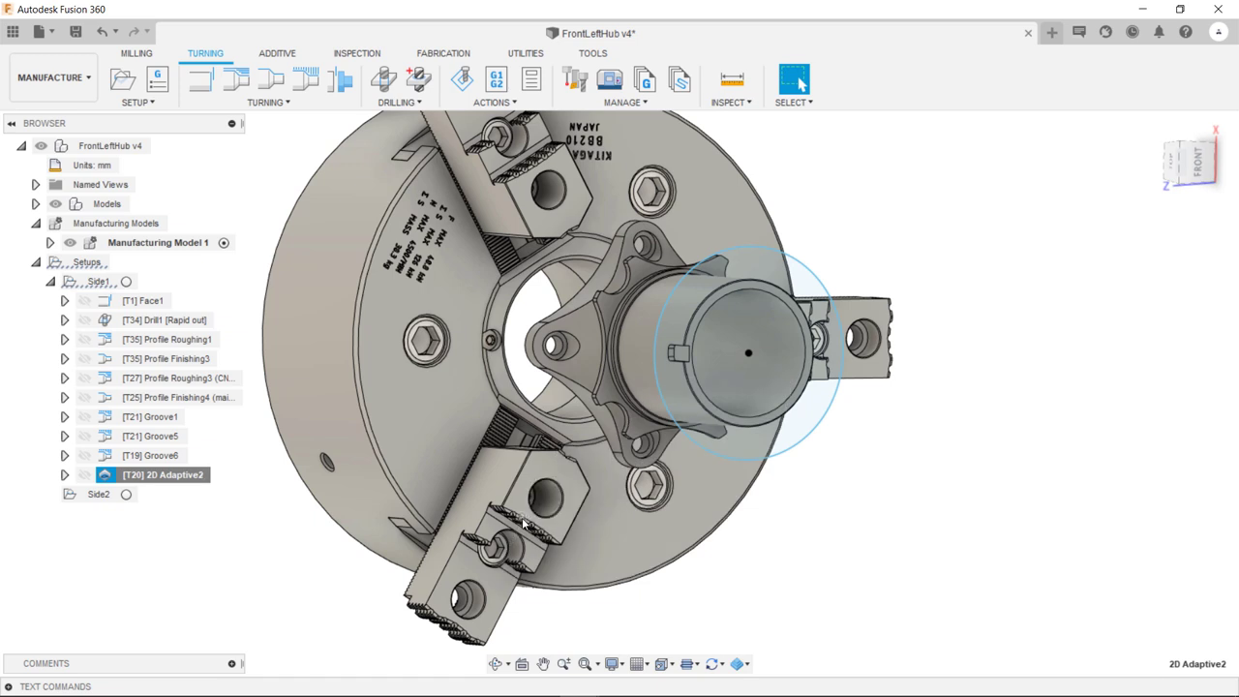
pyautogui.click(99, 282)
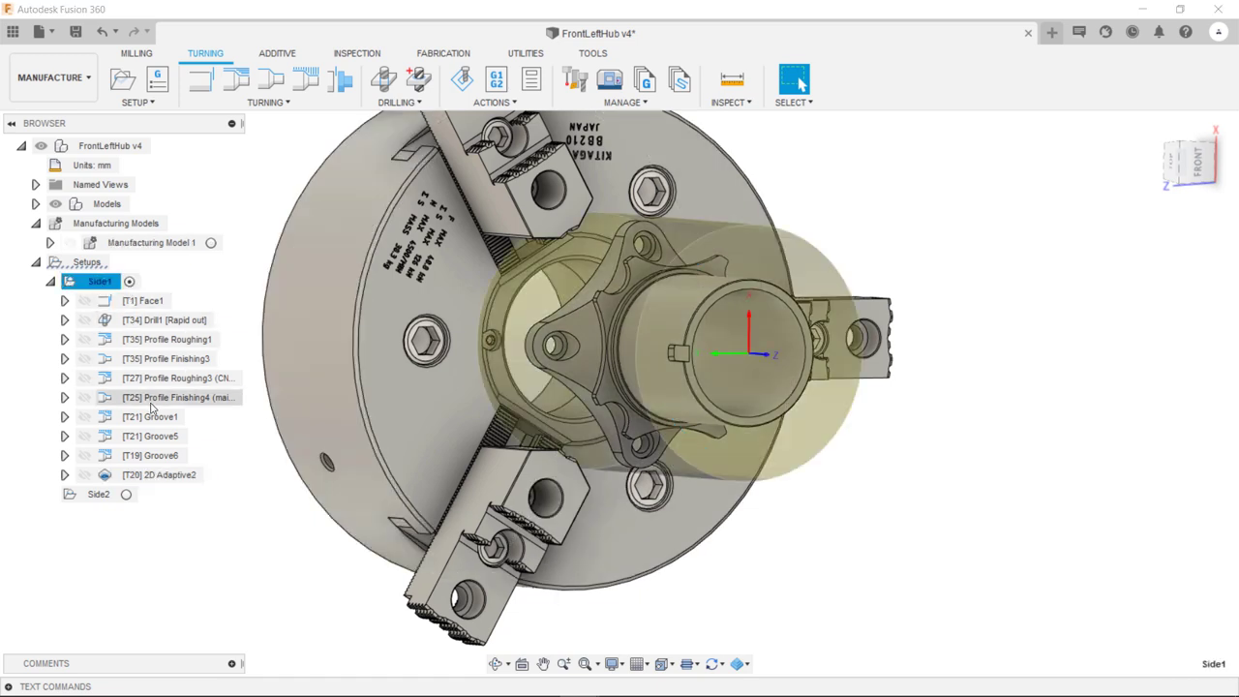
pyautogui.keyDown('ctrl'); pyautogui.click(170, 478); pyautogui.keyUp('ctrl')
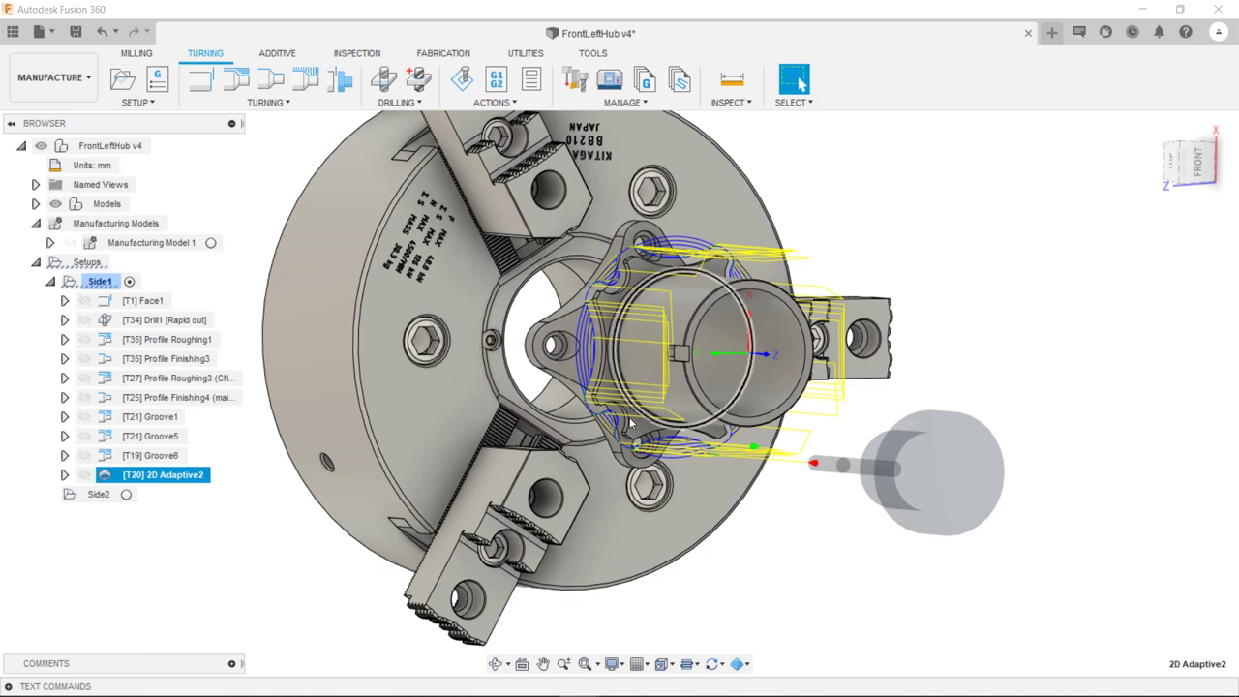
pyautogui.scroll(5, 619, 426)
pyautogui.scroll(-2, 619, 435)
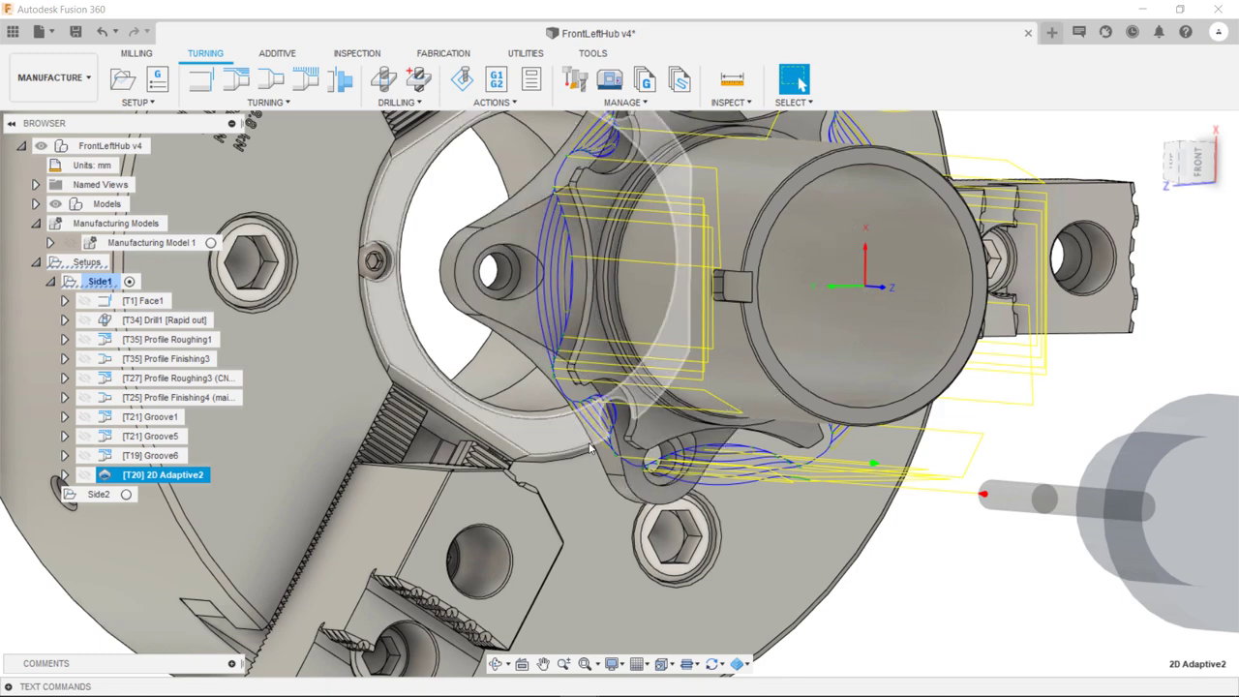
pyautogui.scroll(-4, 590, 448)
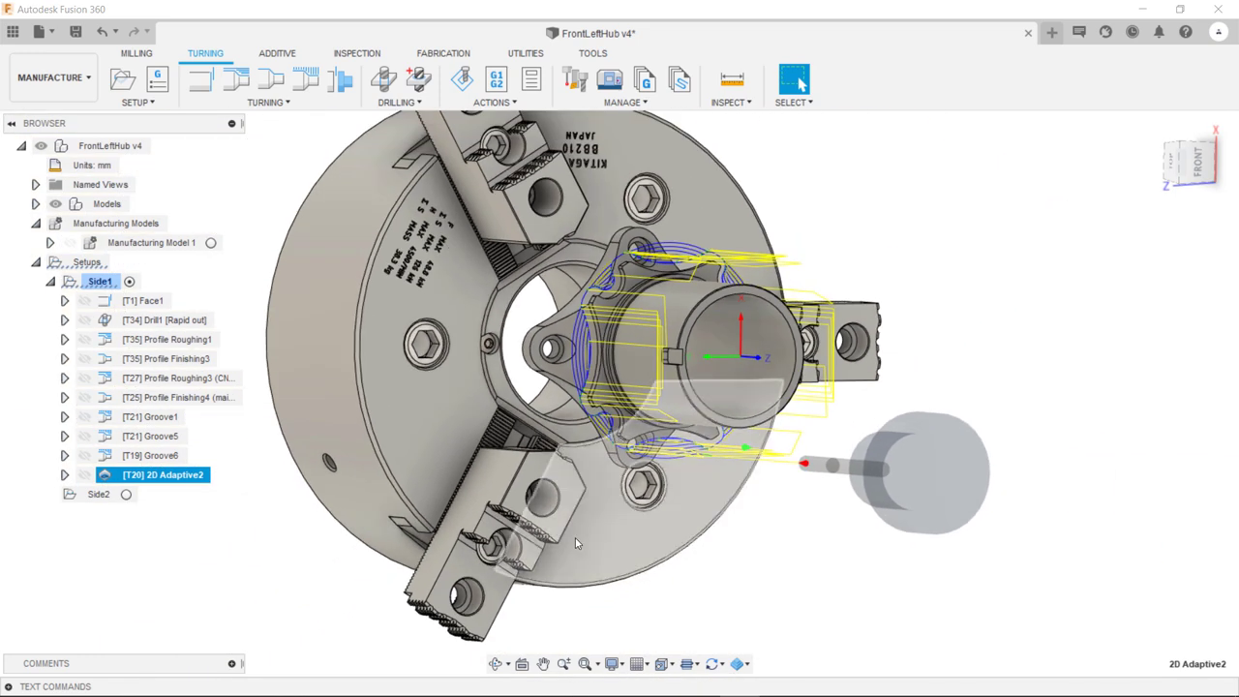
# - Derive a 2D Contour from 2D Adaptive2 and inspect its Ø8mm toolpath around the lobed flange
pyautogui.rightClick(165, 479)
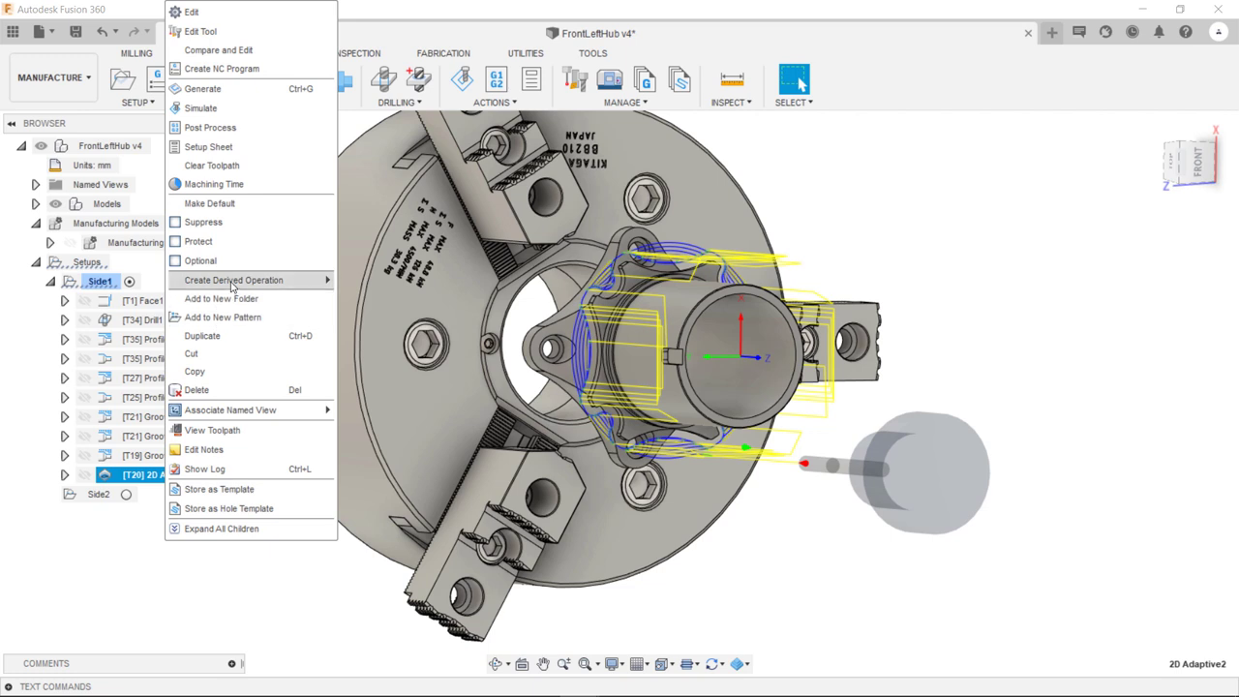
pyautogui.moveTo(233, 283)
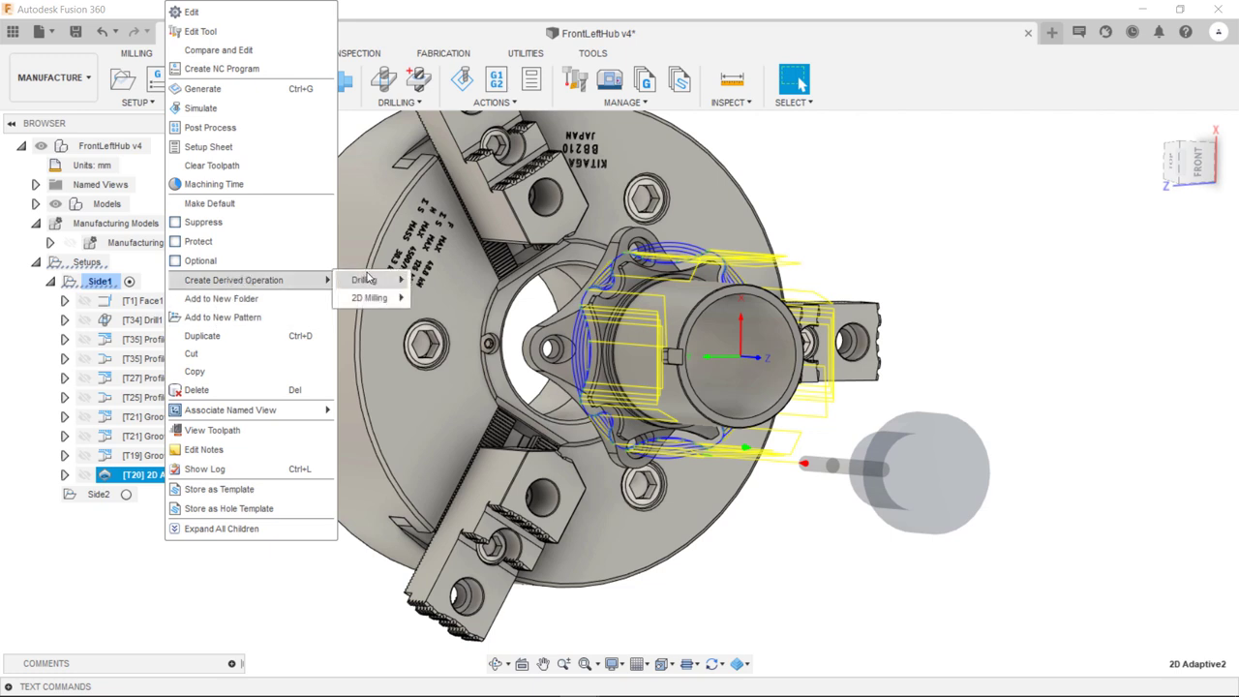
pyautogui.moveTo(370, 279)
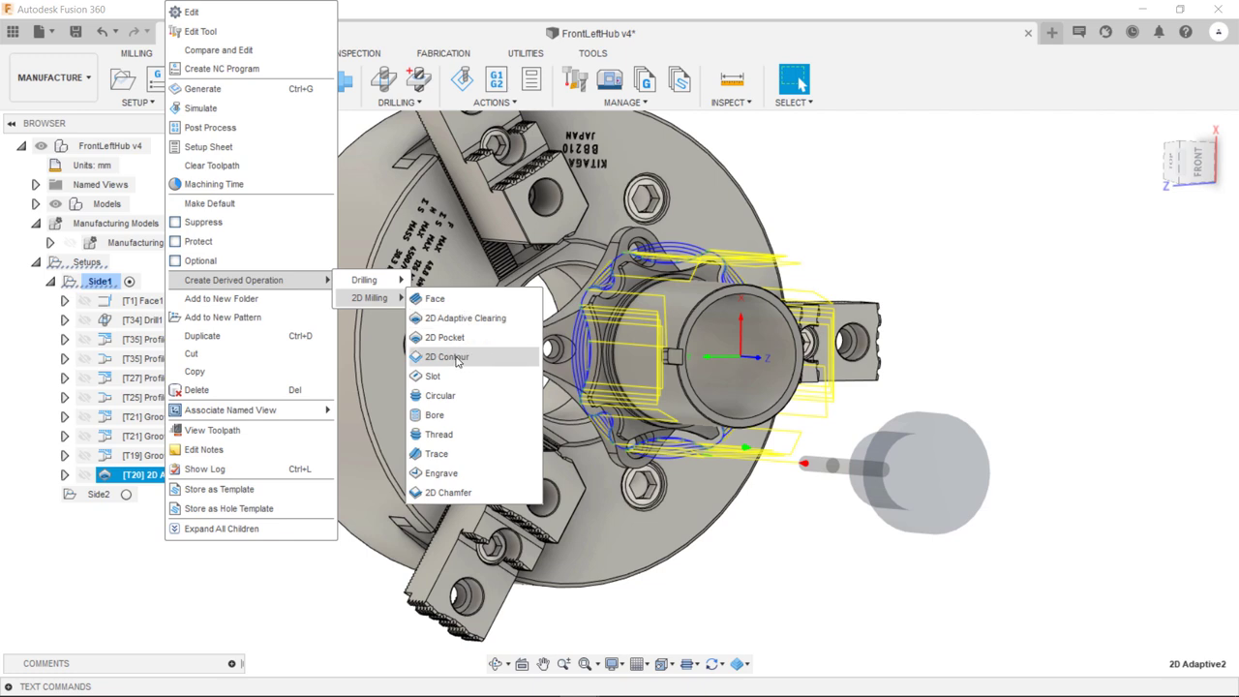
pyautogui.click(457, 357)
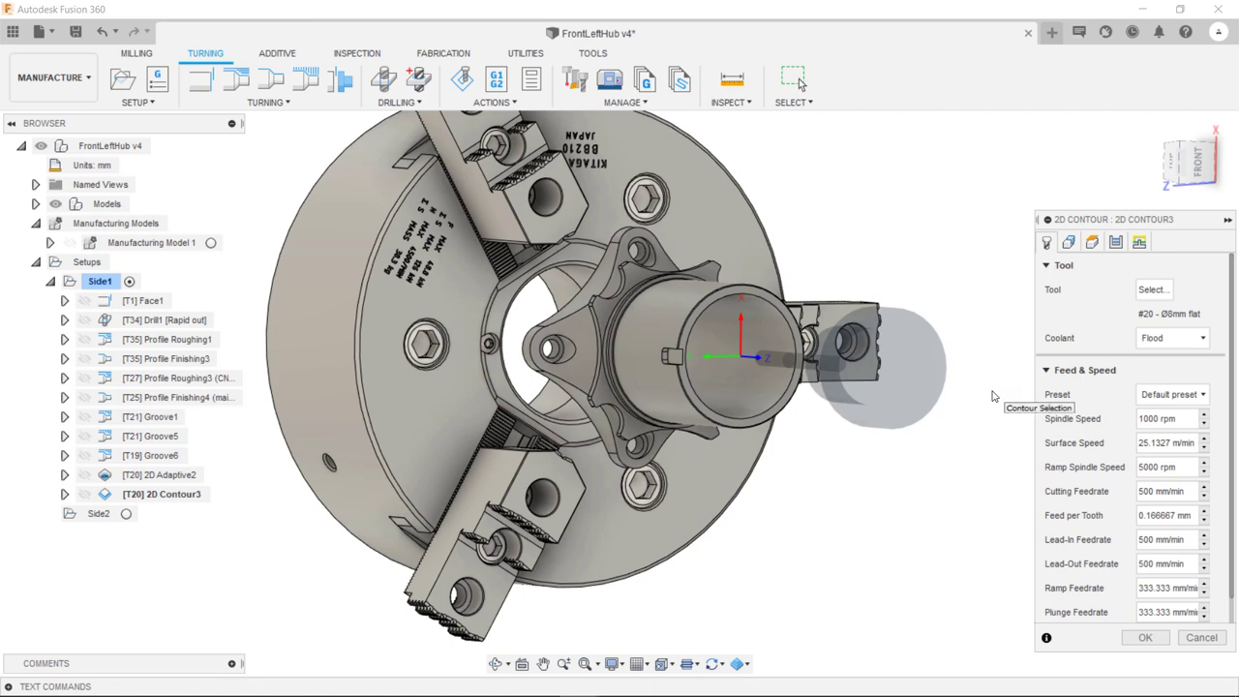
pyautogui.click(1146, 639)
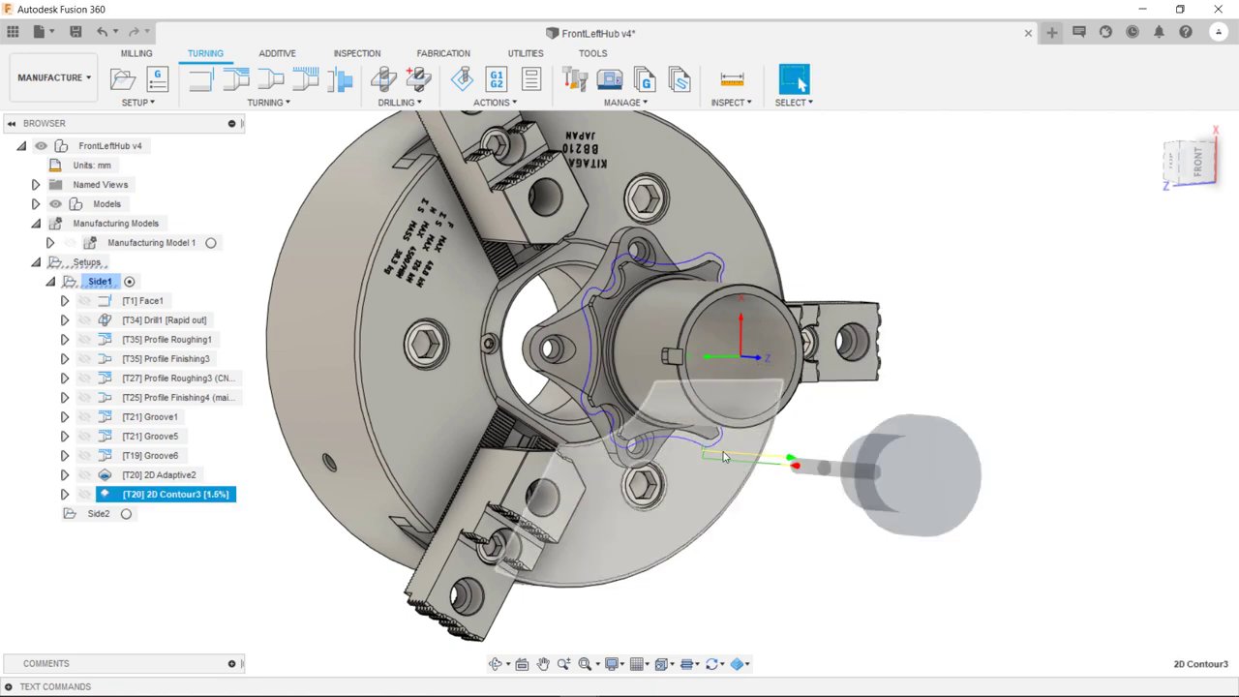
pyautogui.scroll(5, 714, 450)
pyautogui.keyDown('shift'); pyautogui.moveTo(712, 450); pyautogui.dragTo(692, 350, button='middle'); pyautogui.keyUp('shift')
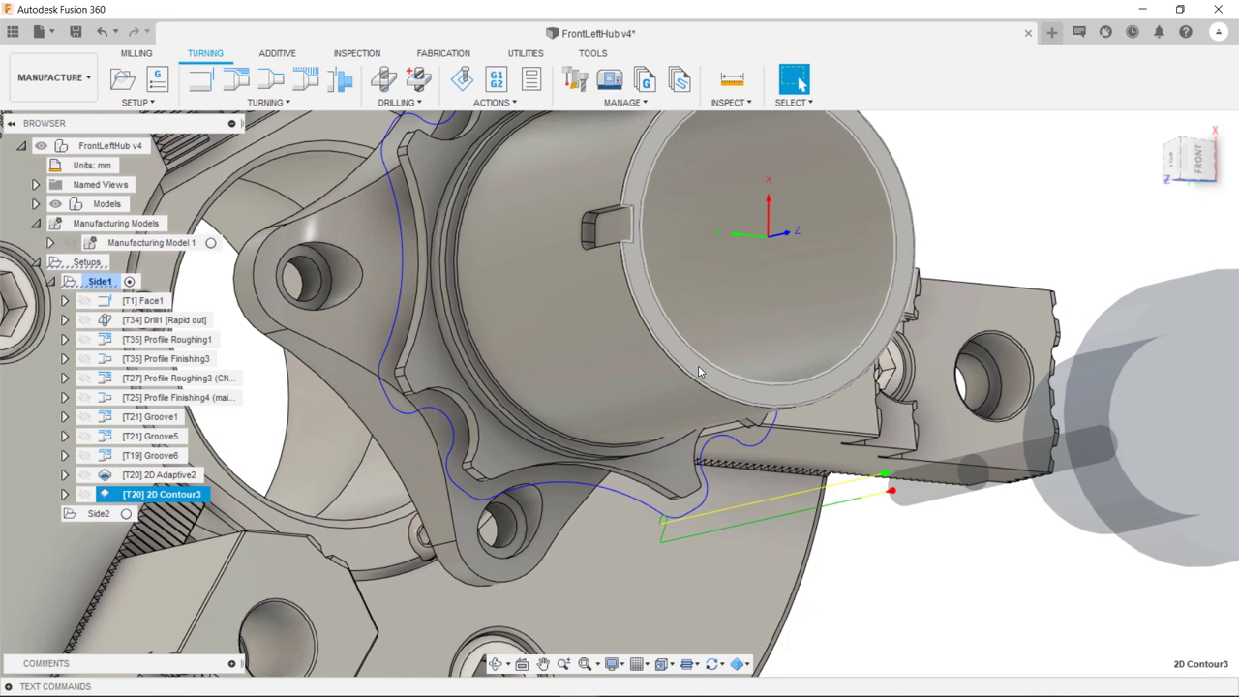
pyautogui.scroll(-3, 697, 368)
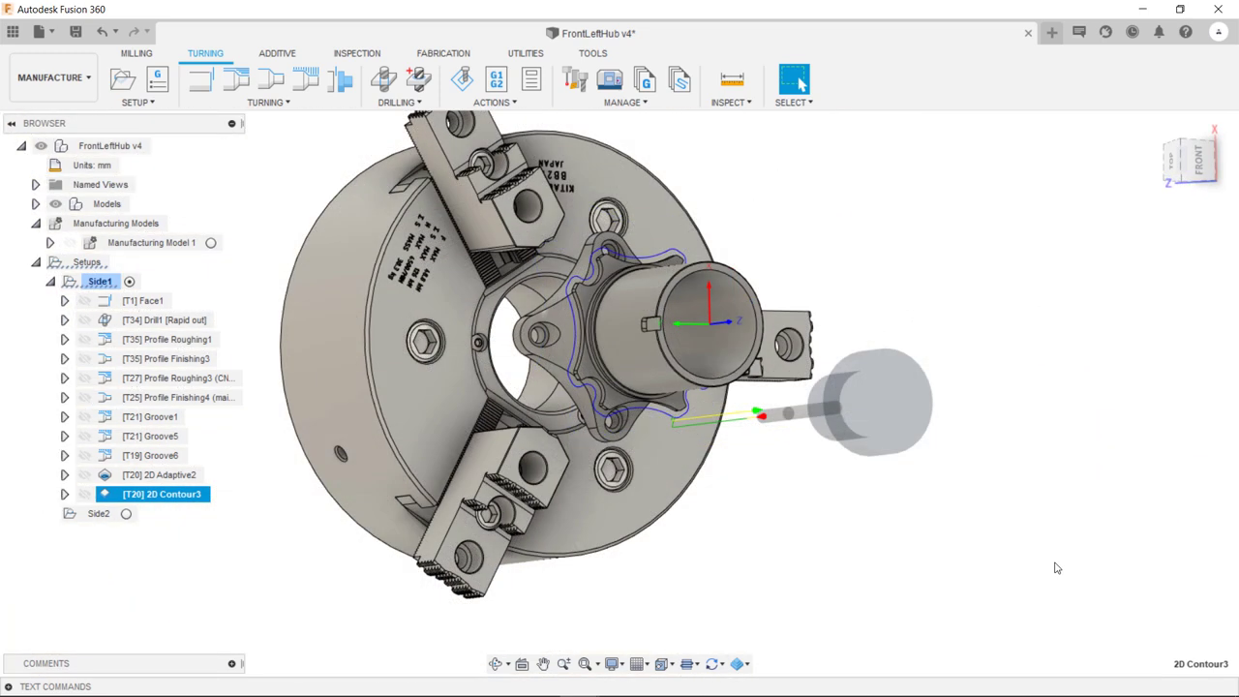
# - Create a Drill operation using tool 17, the Ø10mm L130mm drill from the Hub Tools library
pyautogui.click(1055, 479)
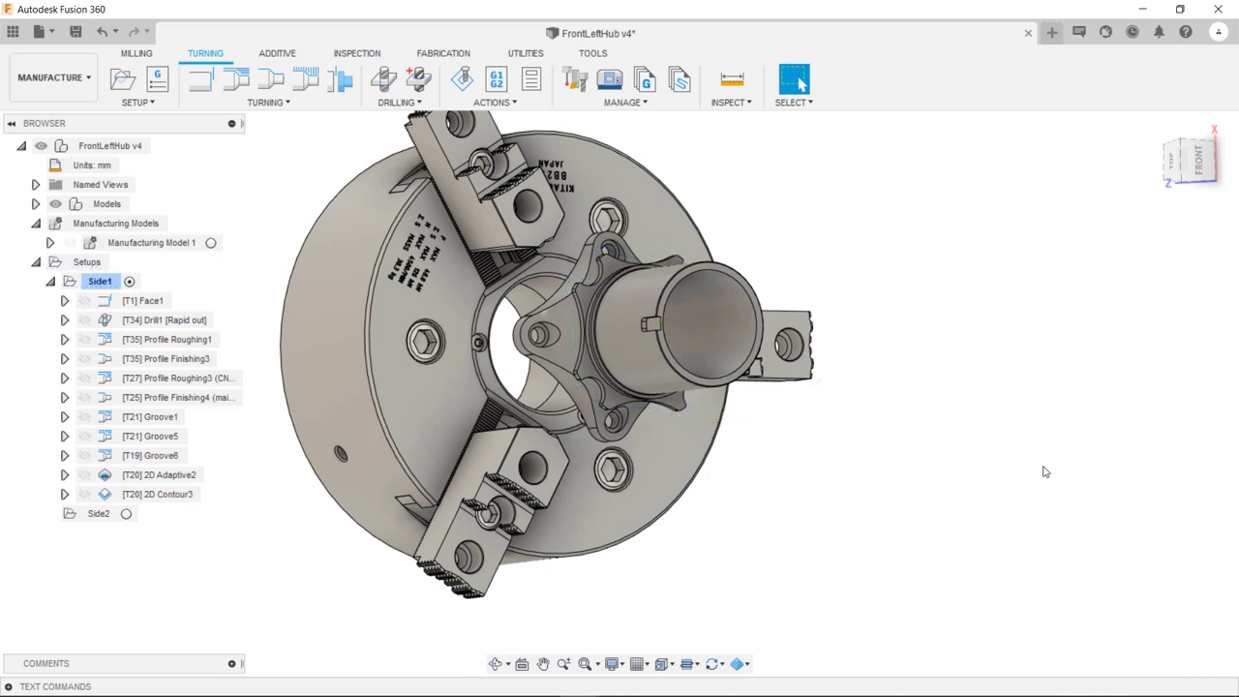
pyautogui.keyDown('shift'); pyautogui.moveTo(798, 317); pyautogui.dragTo(837, 339, button='middle'); pyautogui.keyUp('shift')
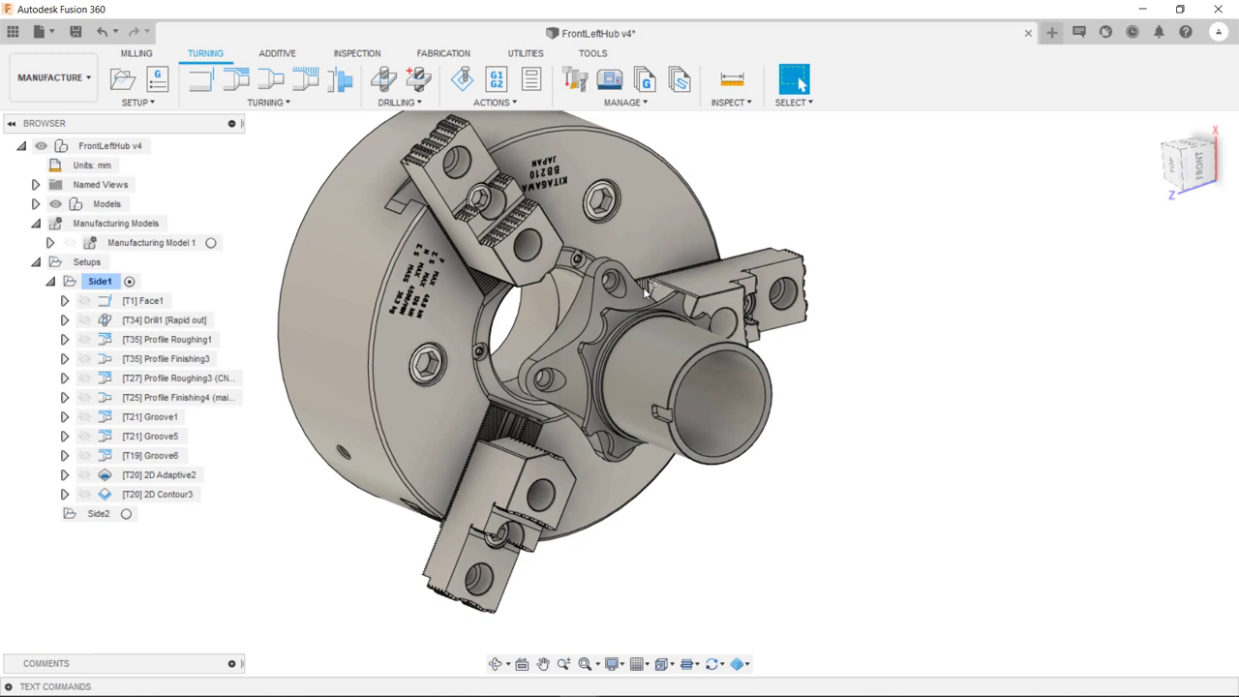
pyautogui.scroll(5, 643, 286)
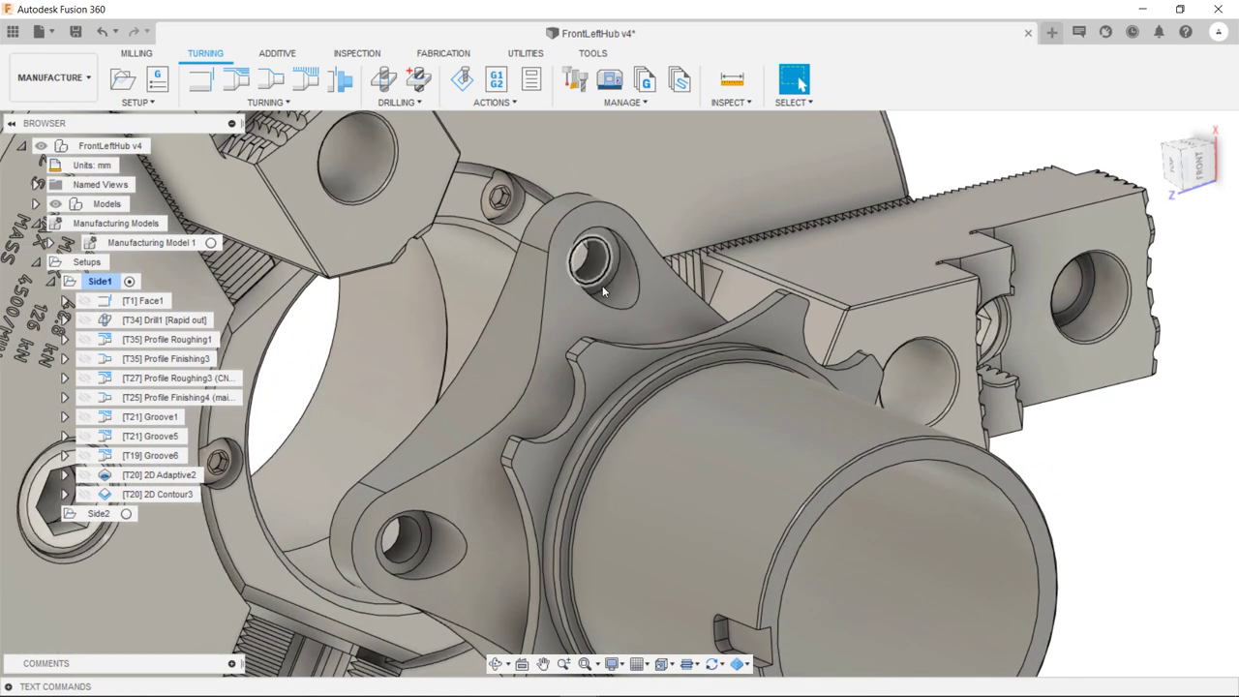
pyautogui.click(383, 82)
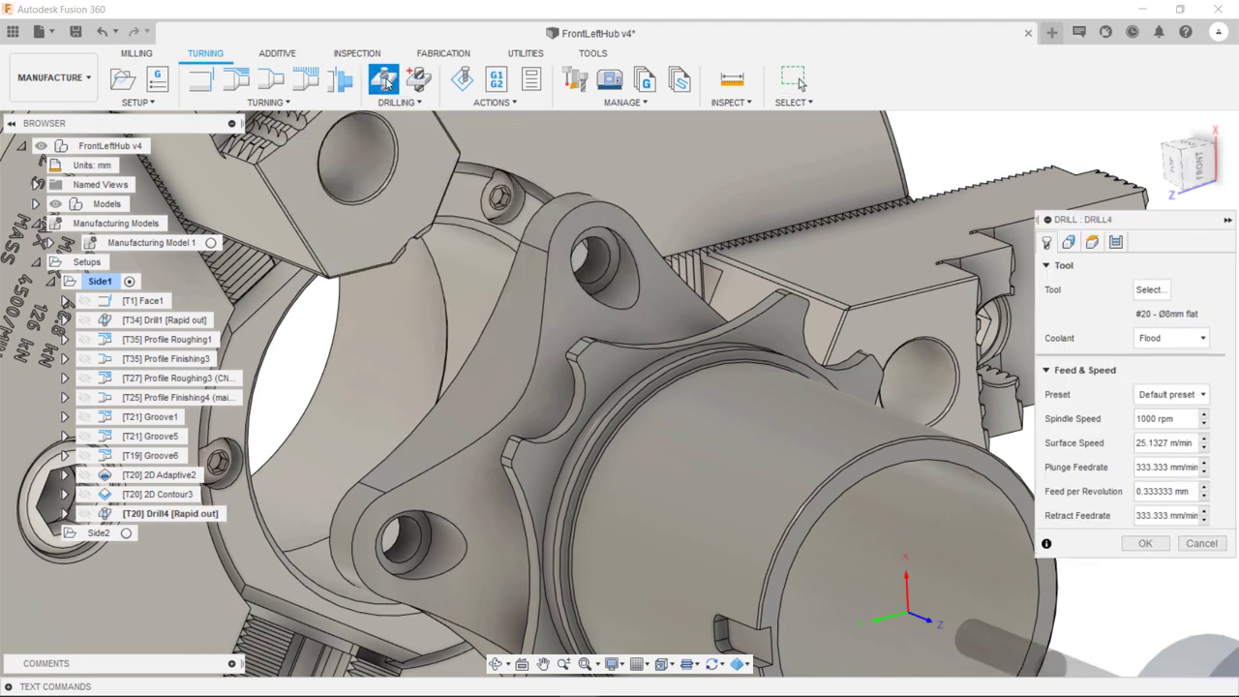
pyautogui.click(1150, 289)
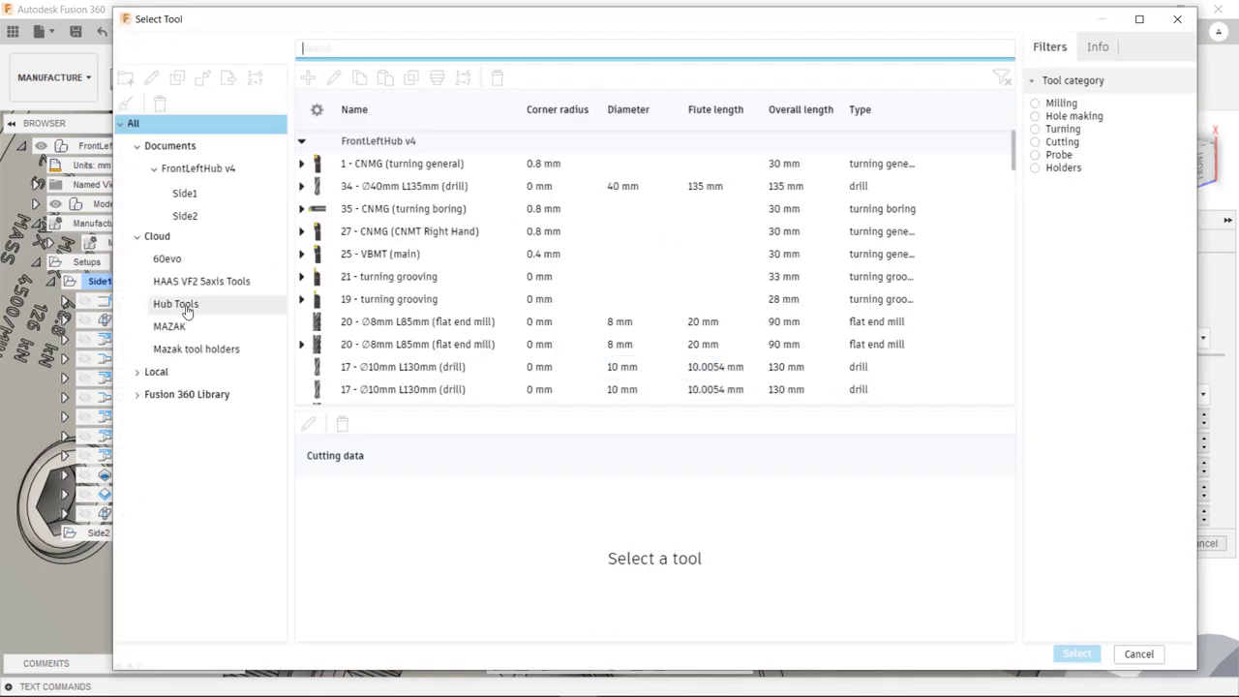
pyautogui.click(177, 304)
pyautogui.scroll(-2, 400, 325)
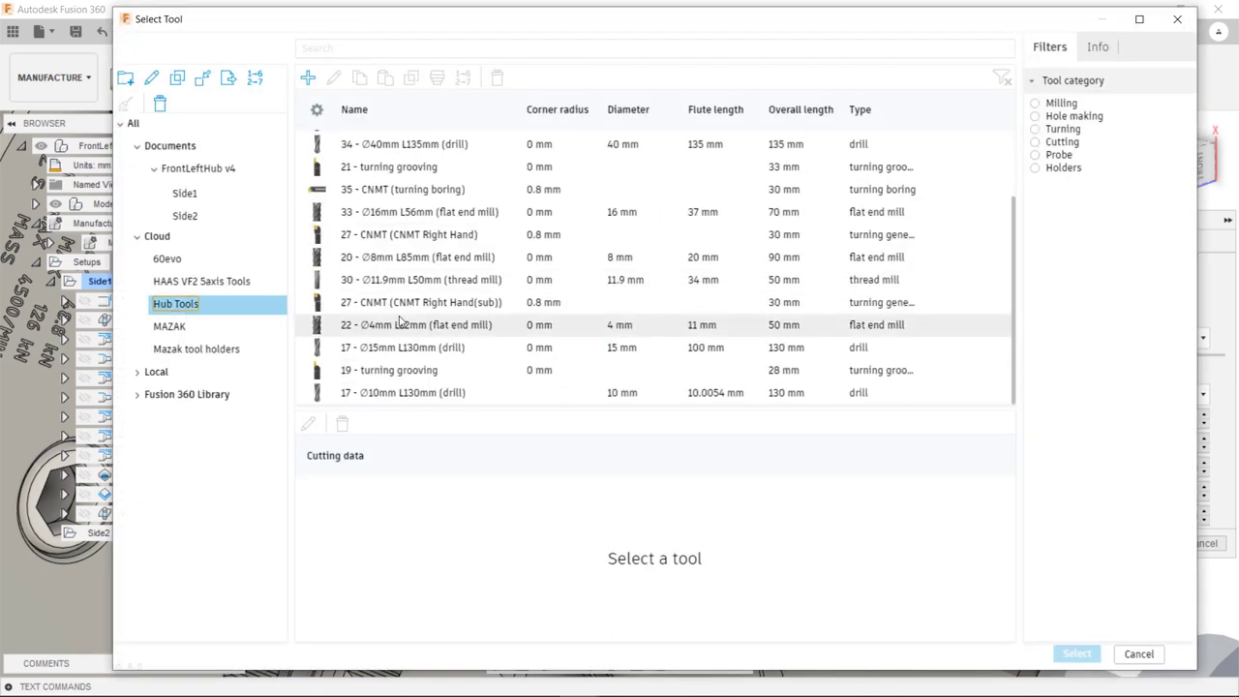
pyautogui.click(436, 394)
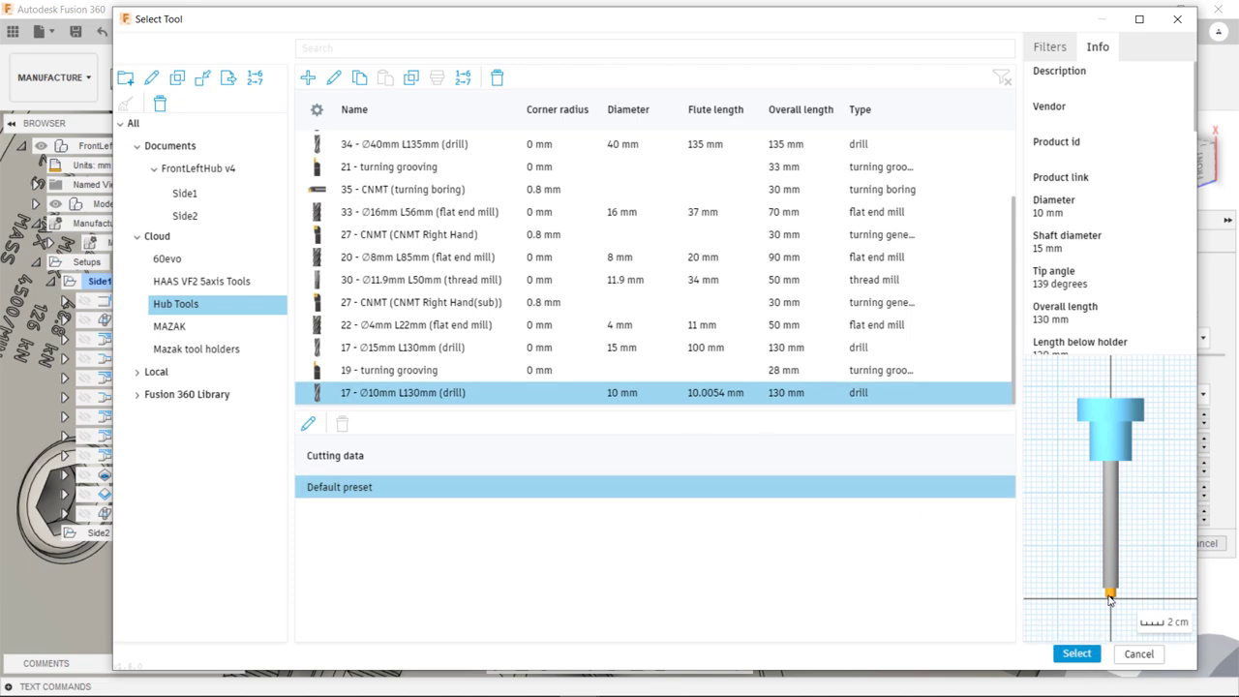
pyautogui.click(1077, 654)
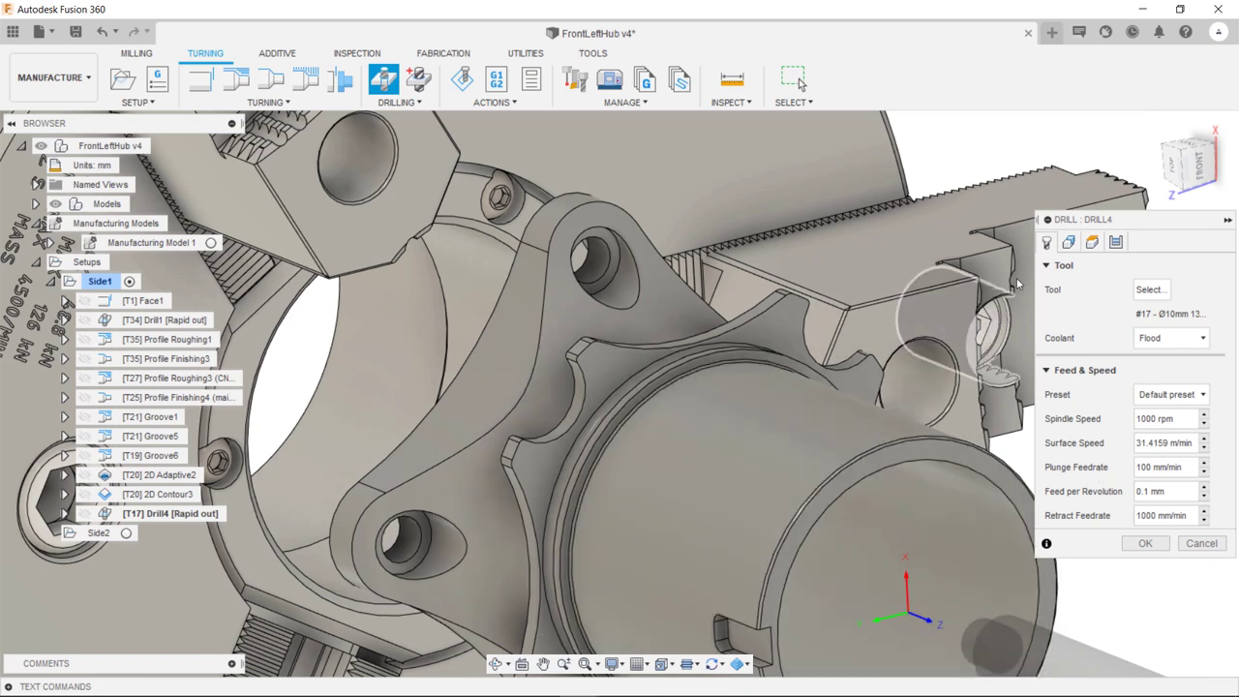
# - Pick the upper flange hole and enable Select Same Diameter so all matching holes are included
pyautogui.click(1071, 244)
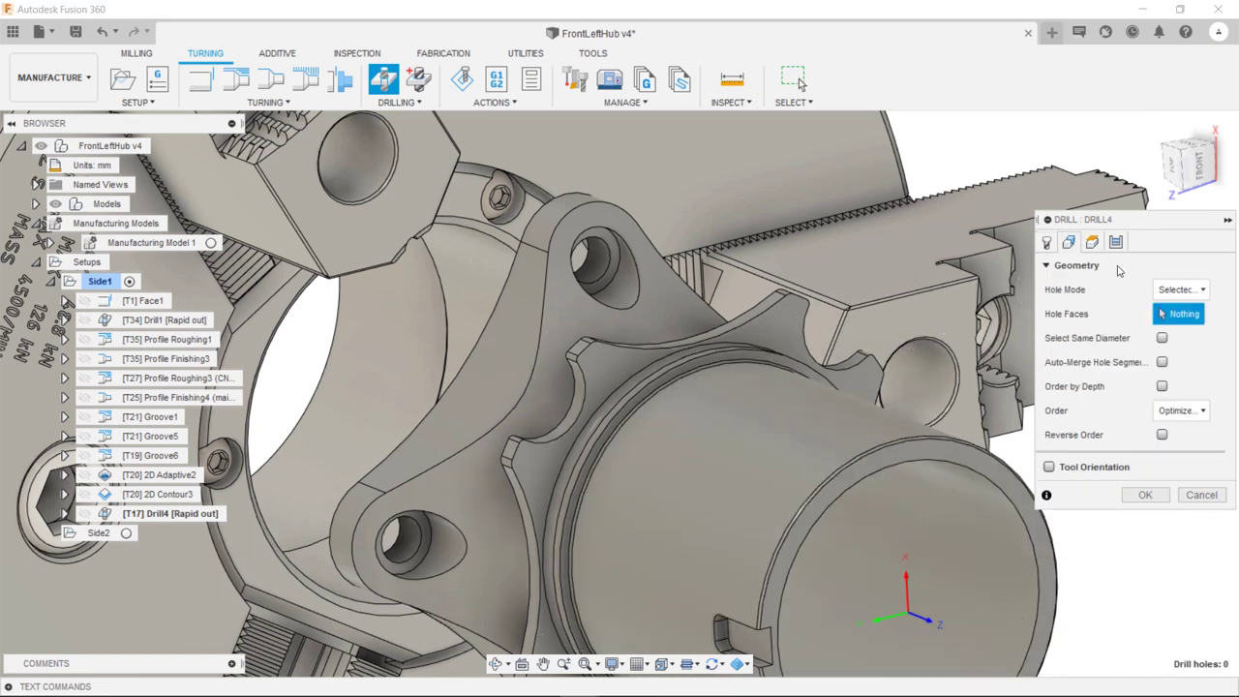
pyautogui.click(597, 261)
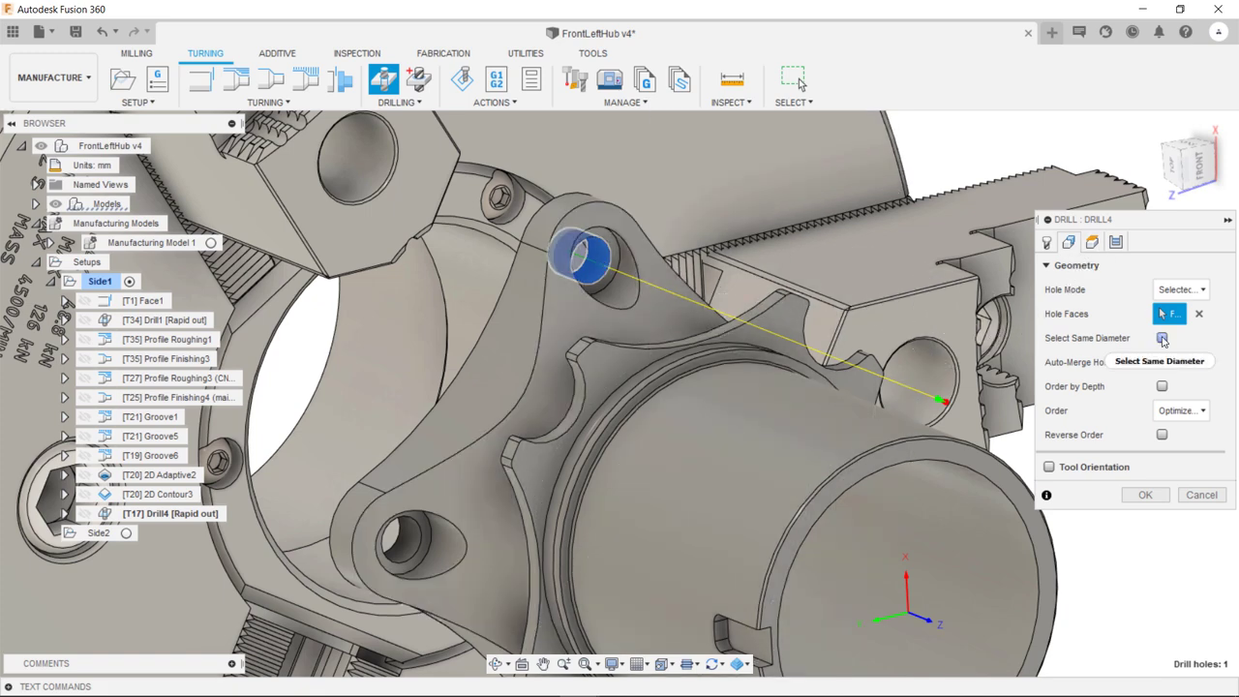
pyautogui.moveTo(1163, 340)
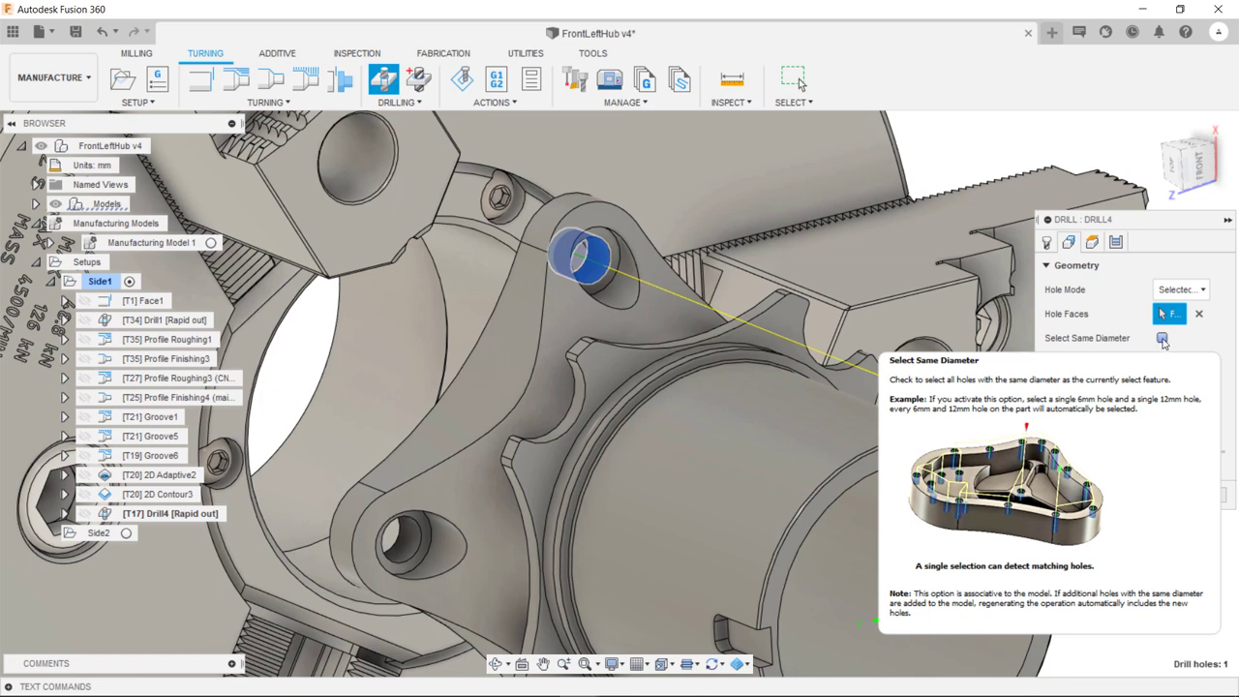
pyautogui.click(1162, 339)
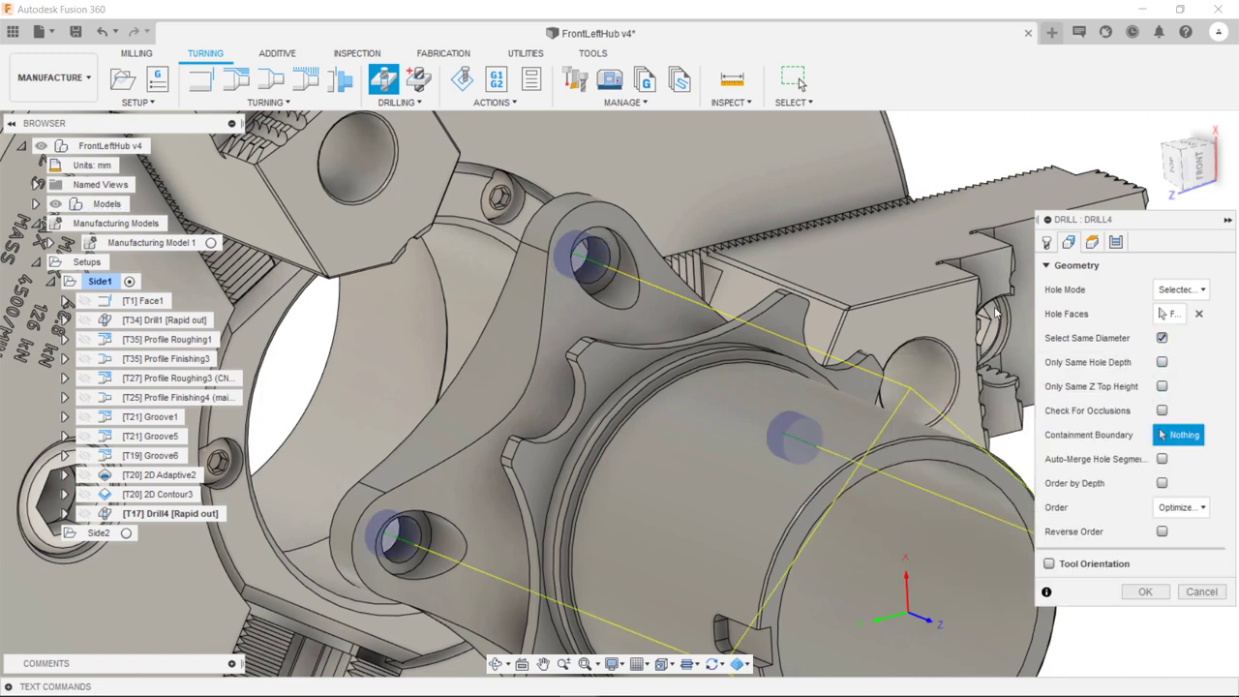
pyautogui.scroll(-2, 794, 308)
pyautogui.scroll(-2, 793, 308)
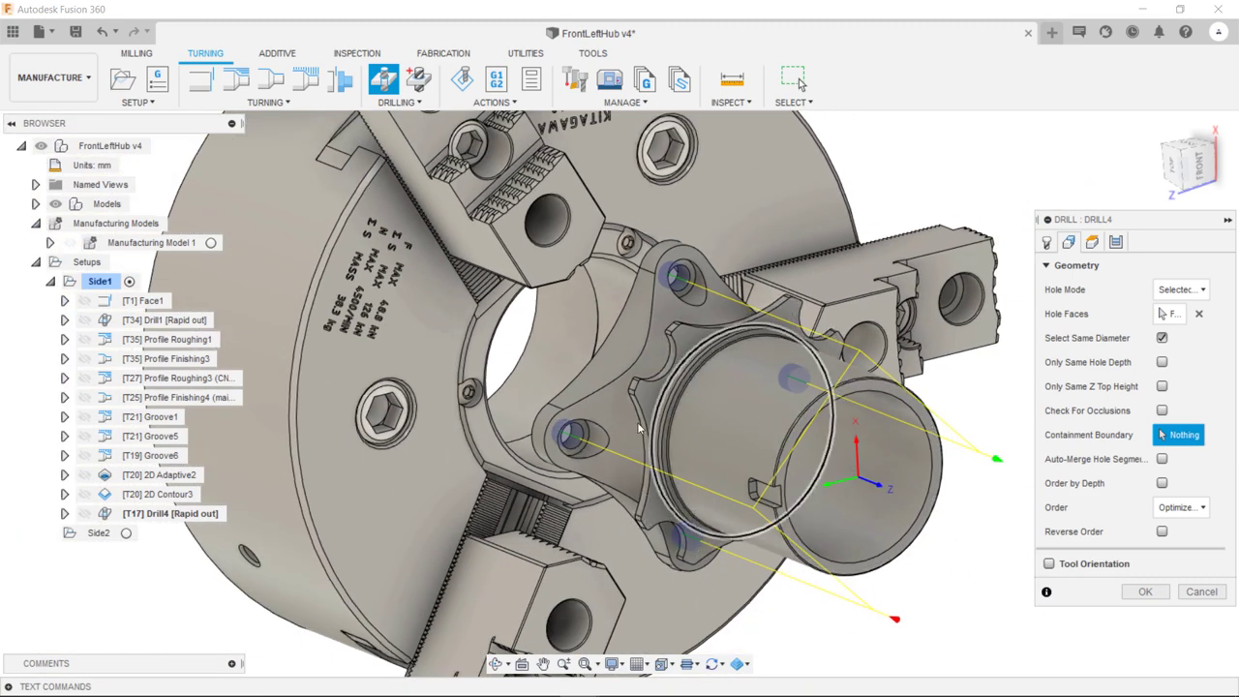
pyautogui.keyDown('shift'); pyautogui.moveTo(844, 397); pyautogui.dragTo(919, 304, button='middle'); pyautogui.keyUp('shift')
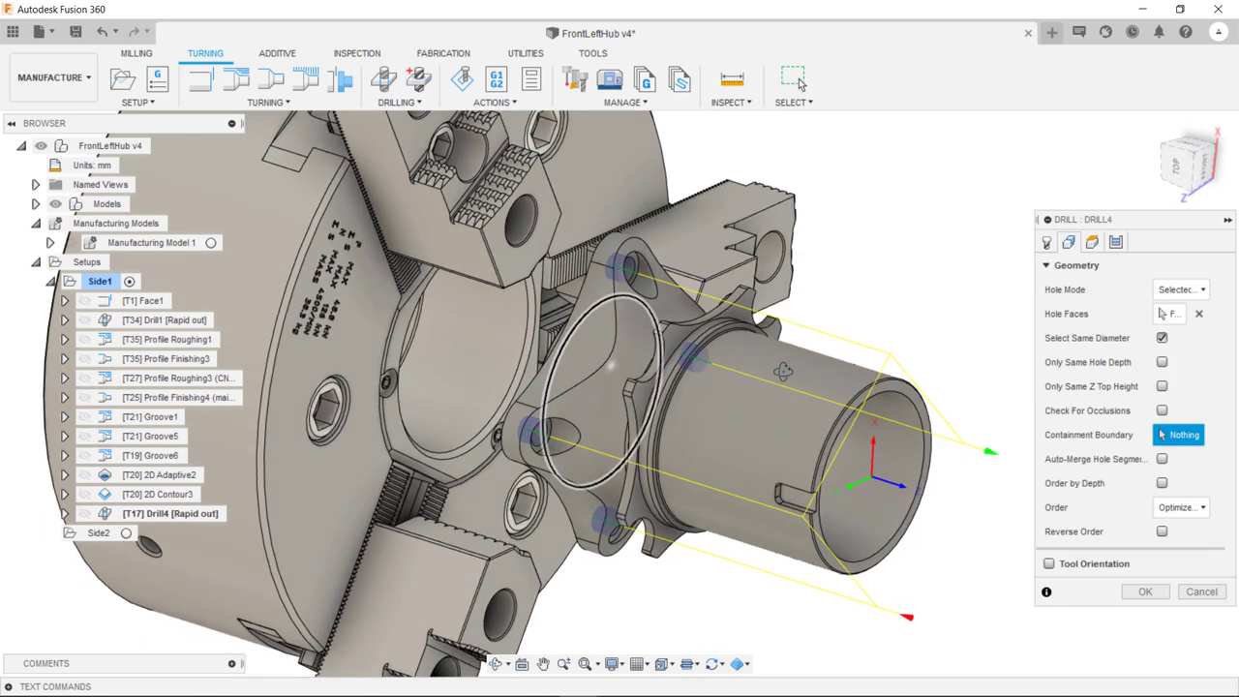
# - Enable Drill Tip Through Bottom in Drill4's heights, then view the hub from the top
pyautogui.click(1094, 243)
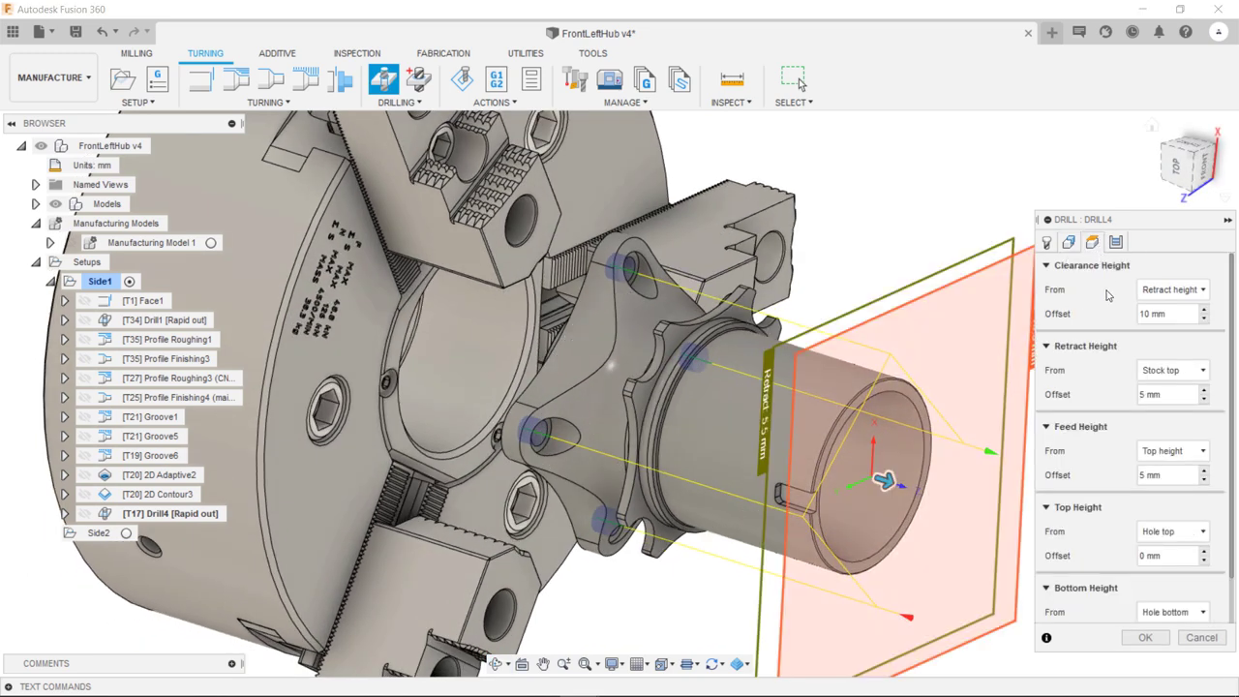
pyautogui.scroll(-1, 1074, 378)
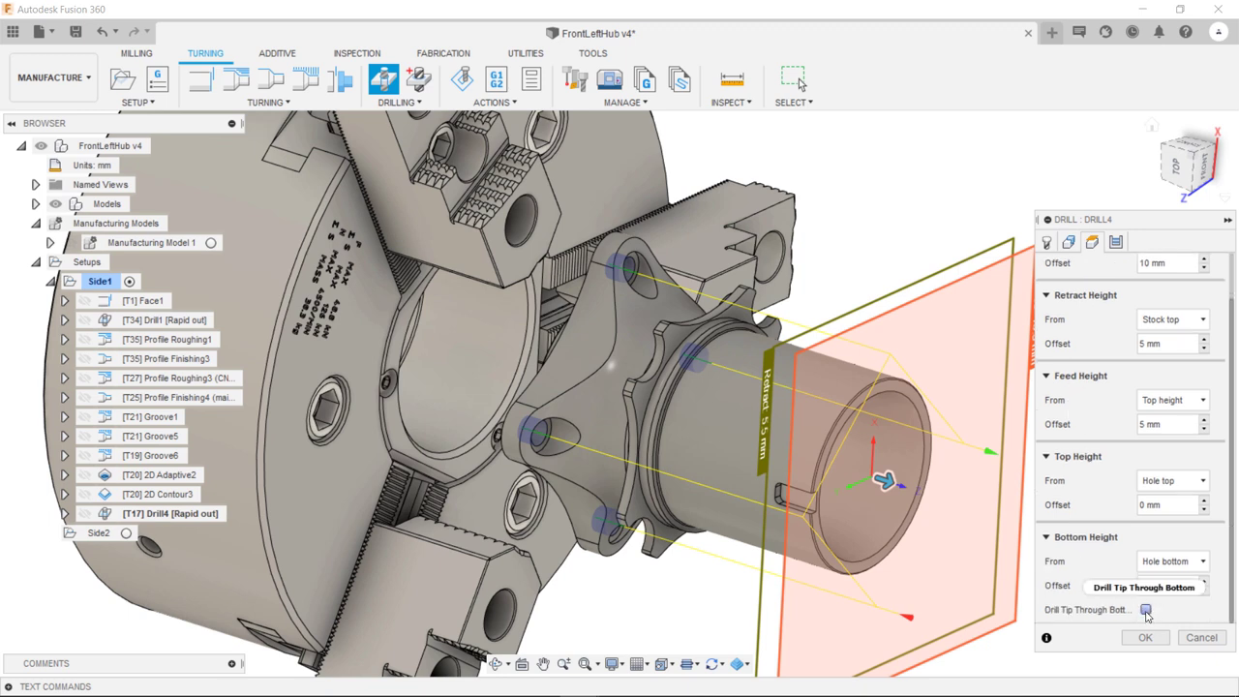
pyautogui.moveTo(1147, 613)
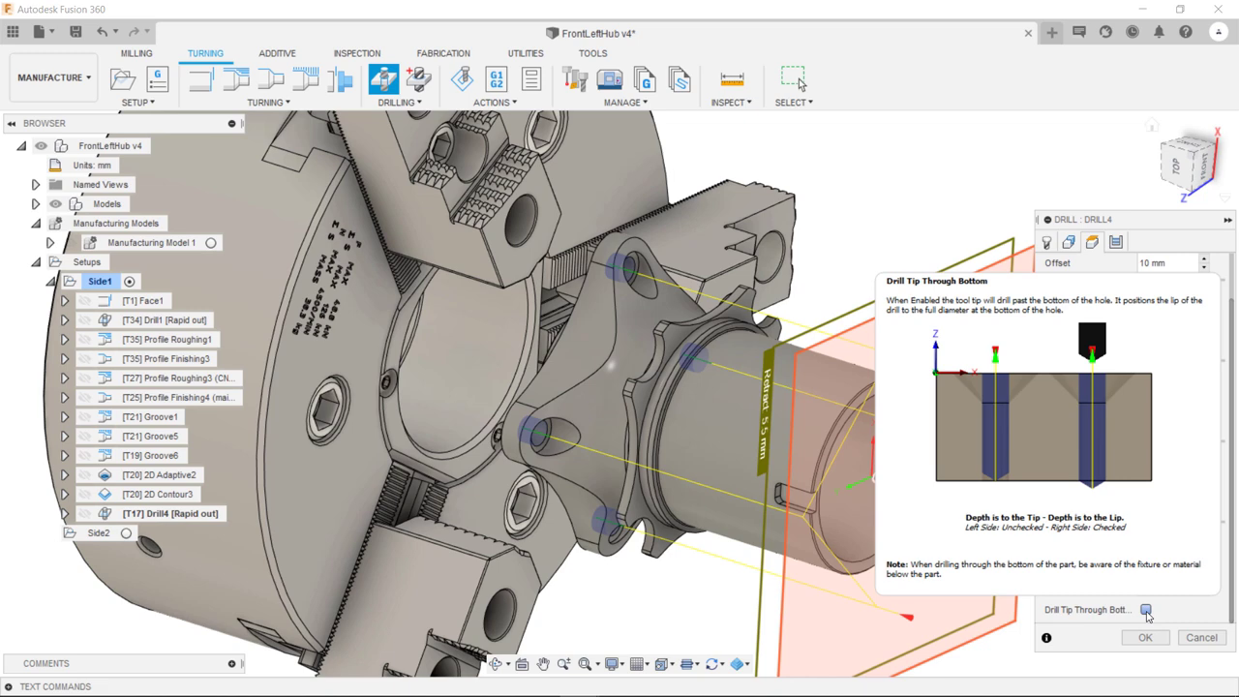
pyautogui.click(1146, 611)
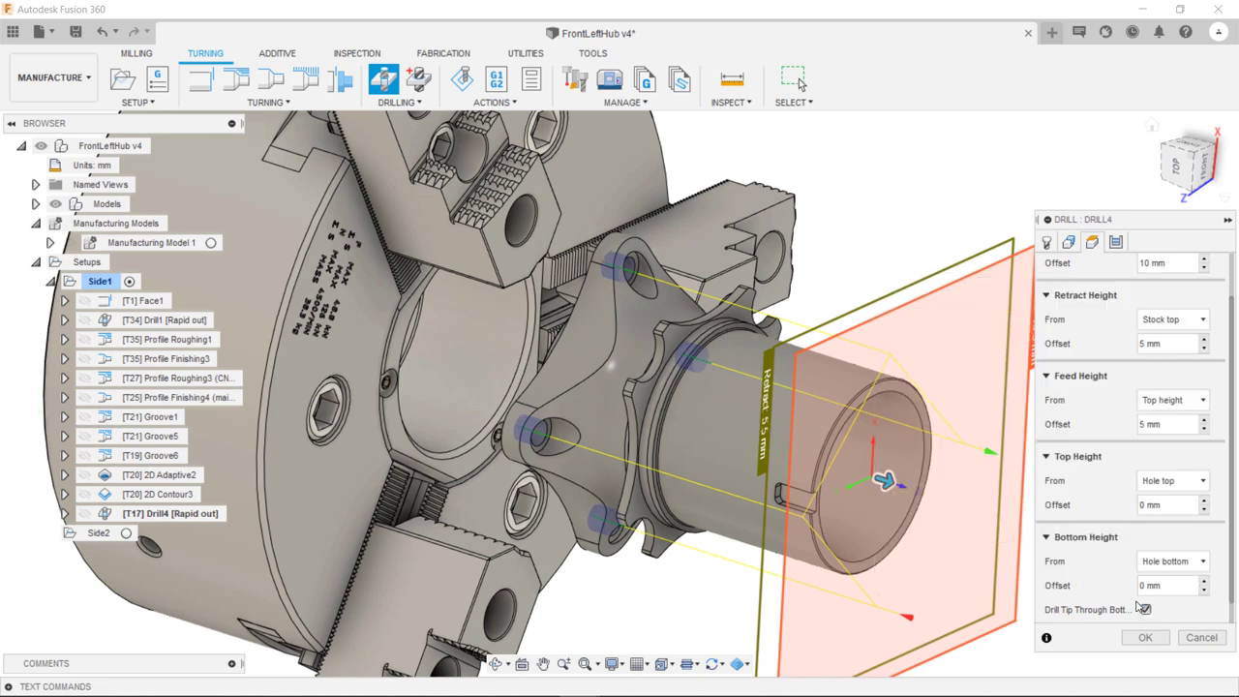
pyautogui.click(1175, 165)
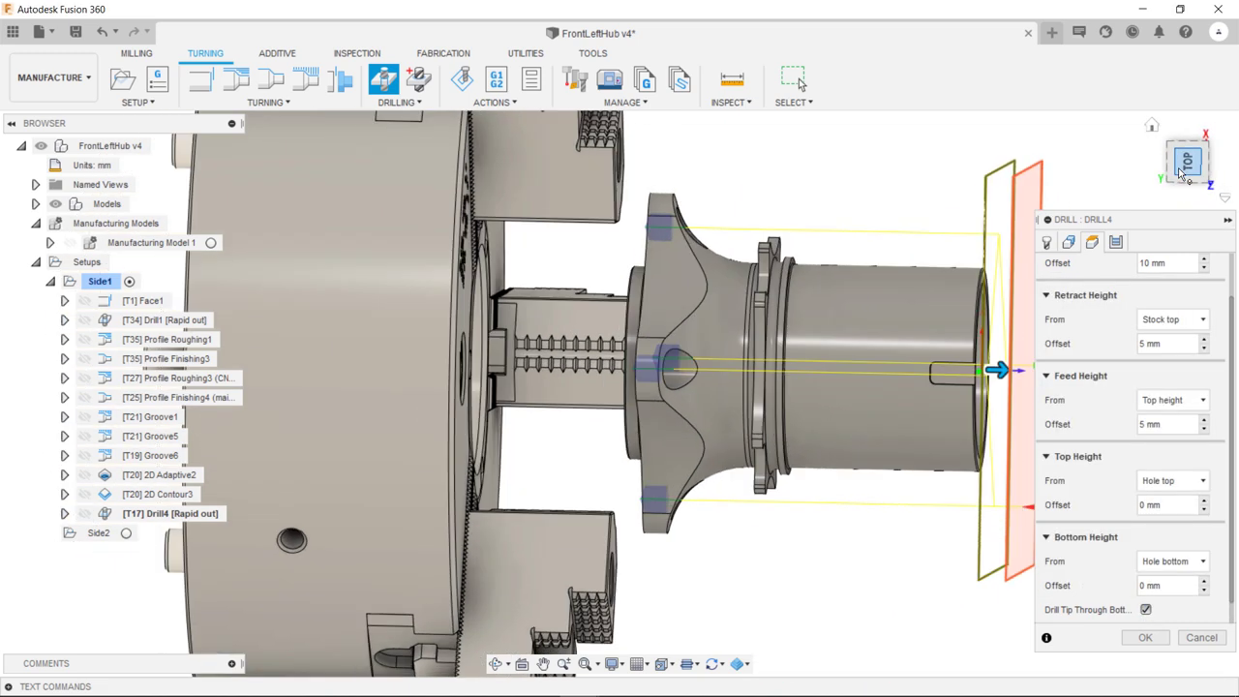
pyautogui.scroll(10, 652, 353)
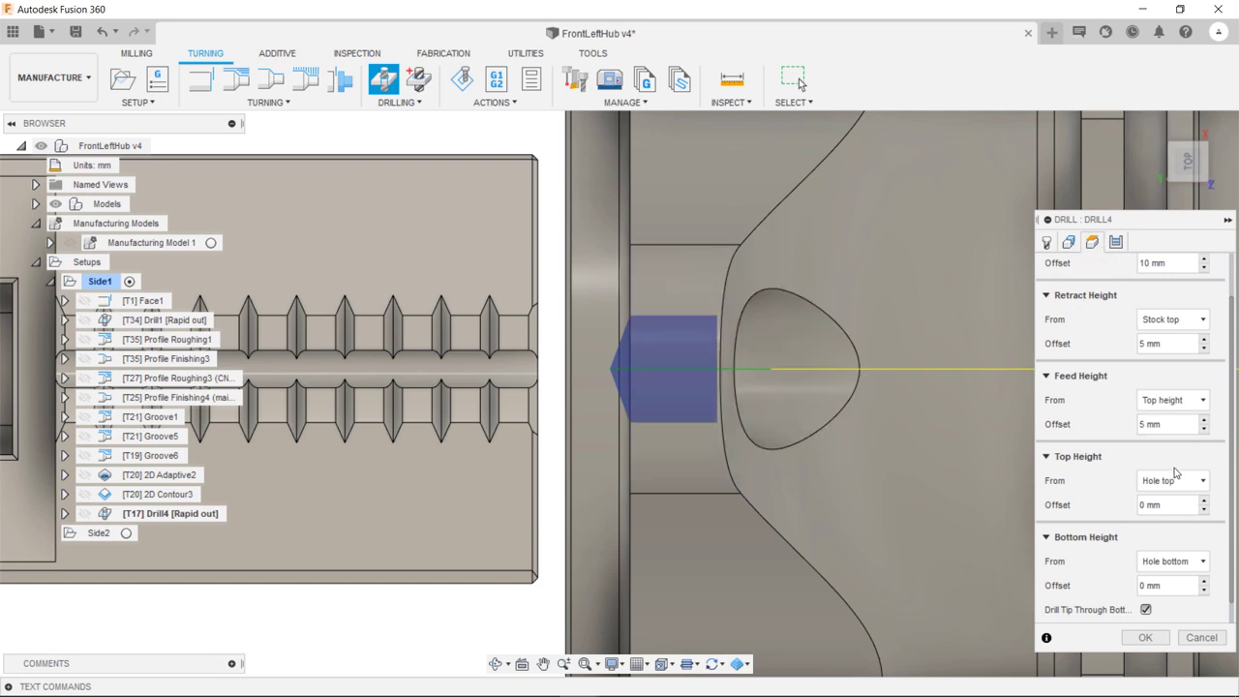
# - Set Drill4's Top Height From to Selection, using the hole's edge as the reference
pyautogui.moveTo(1191, 487)
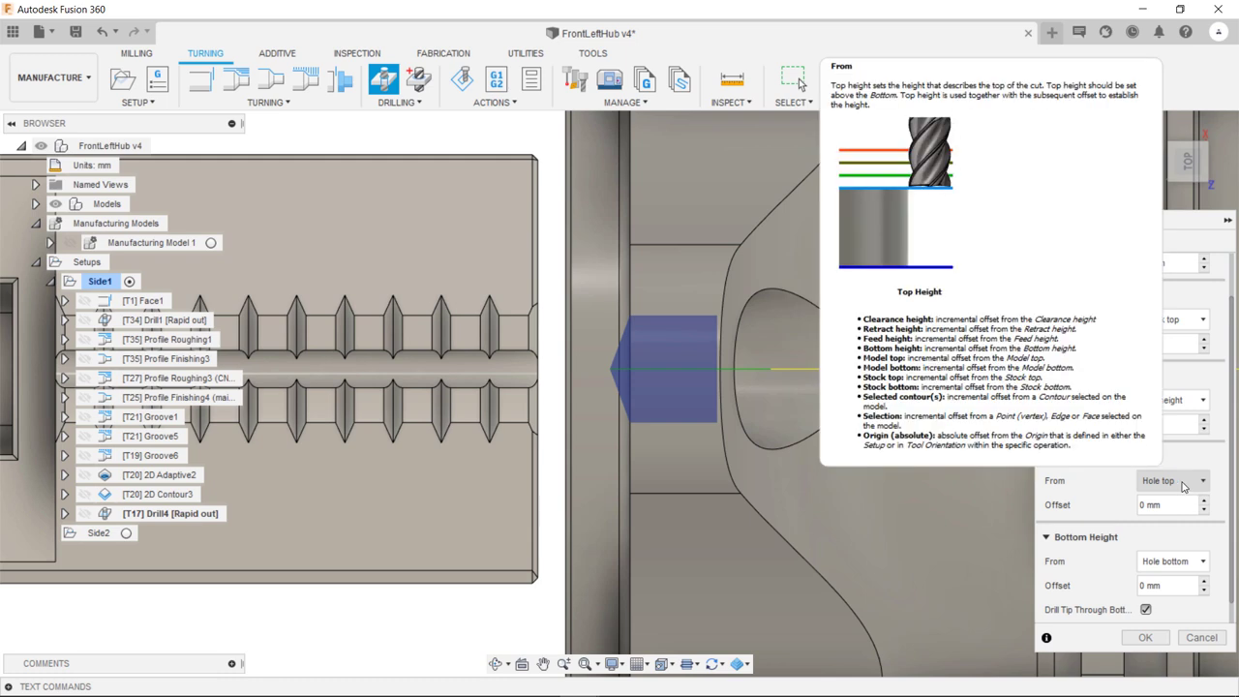
pyautogui.click(1197, 486)
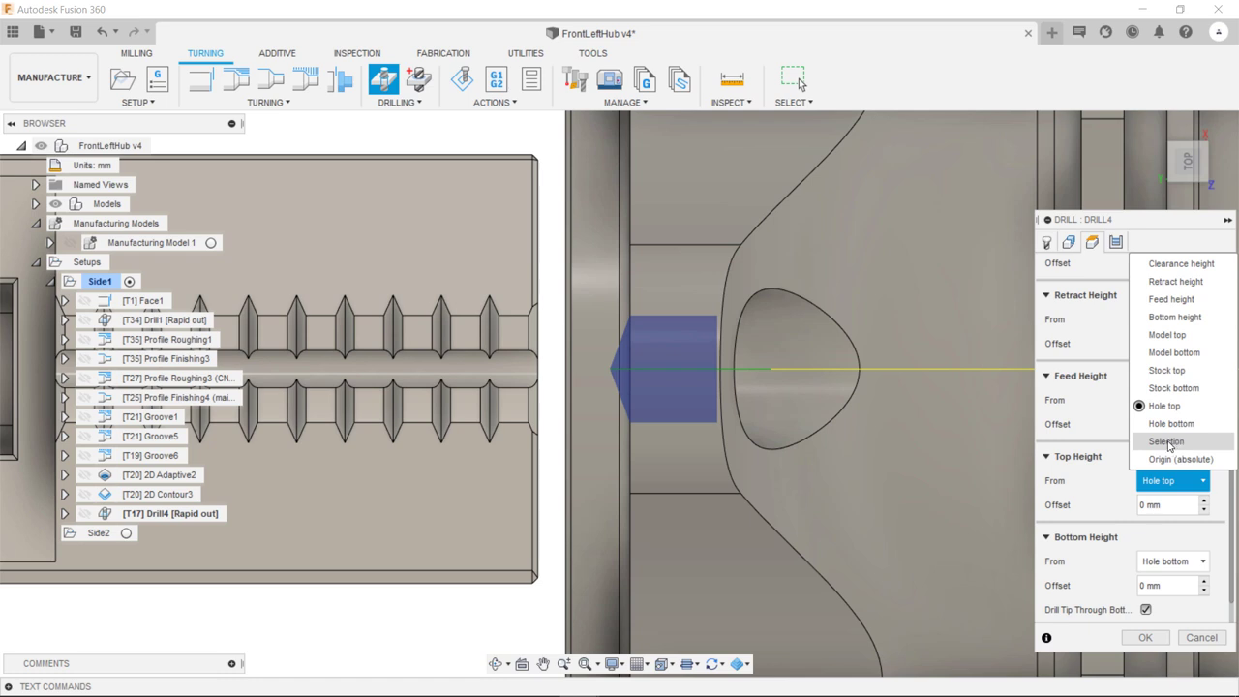
pyautogui.click(1168, 442)
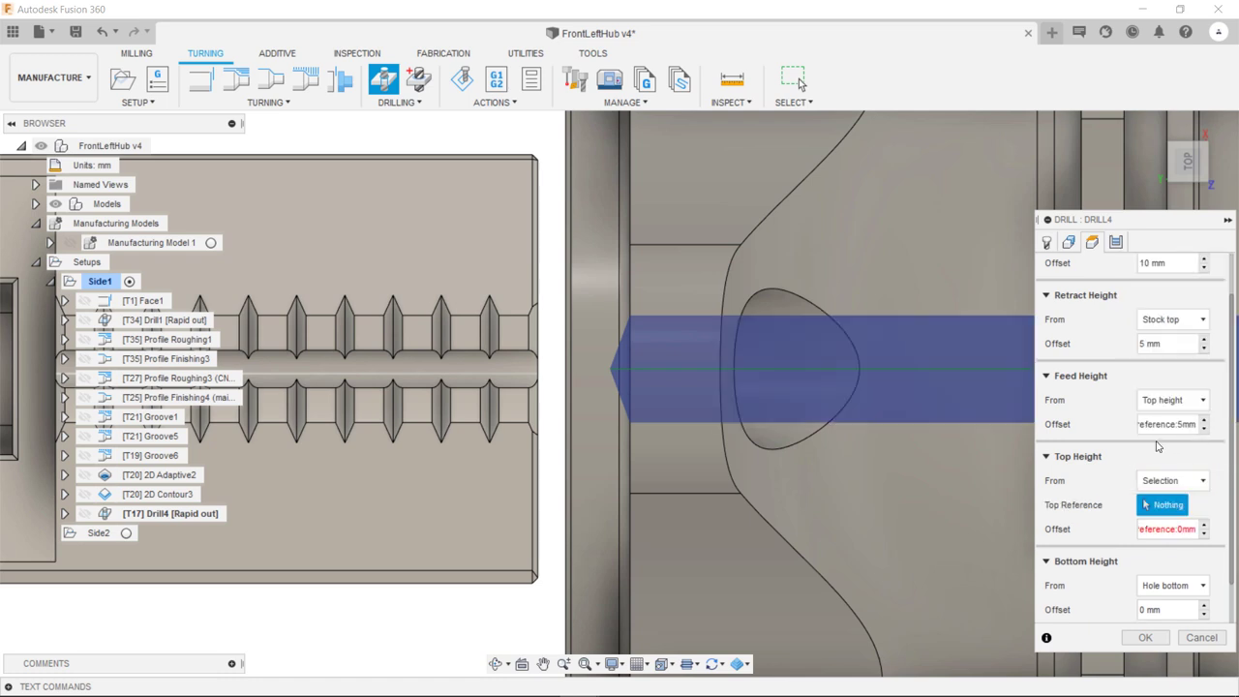
pyautogui.click(860, 379)
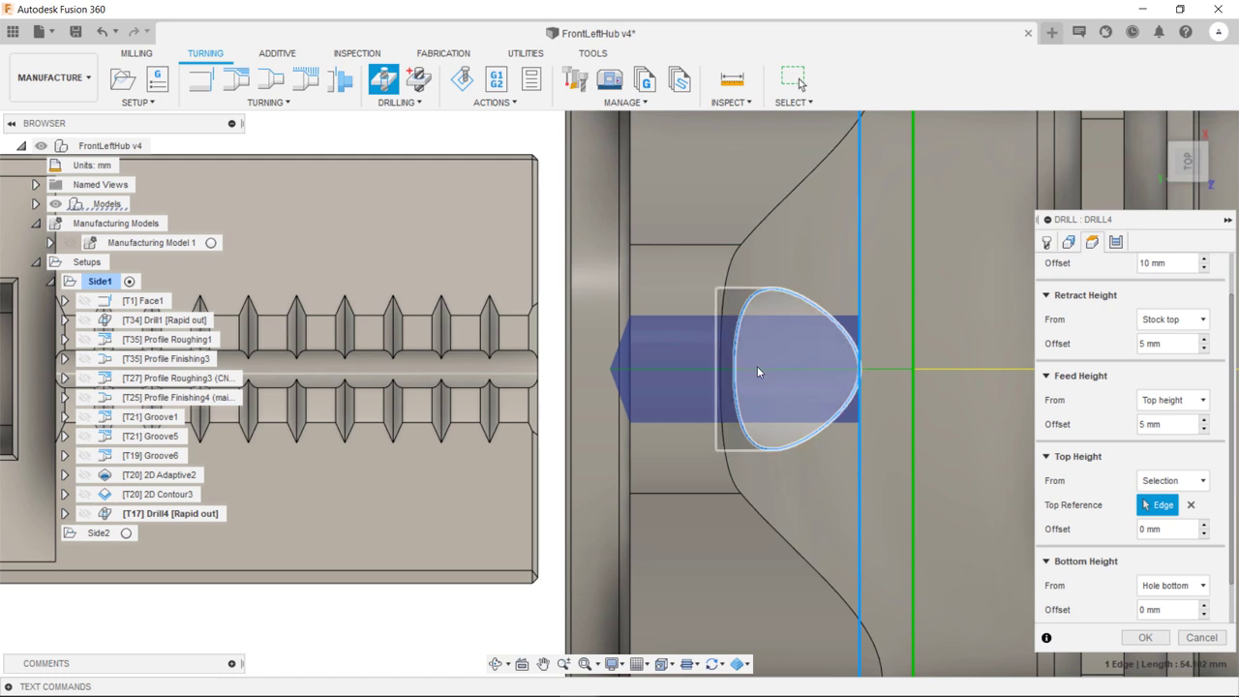
pyautogui.click(1116, 243)
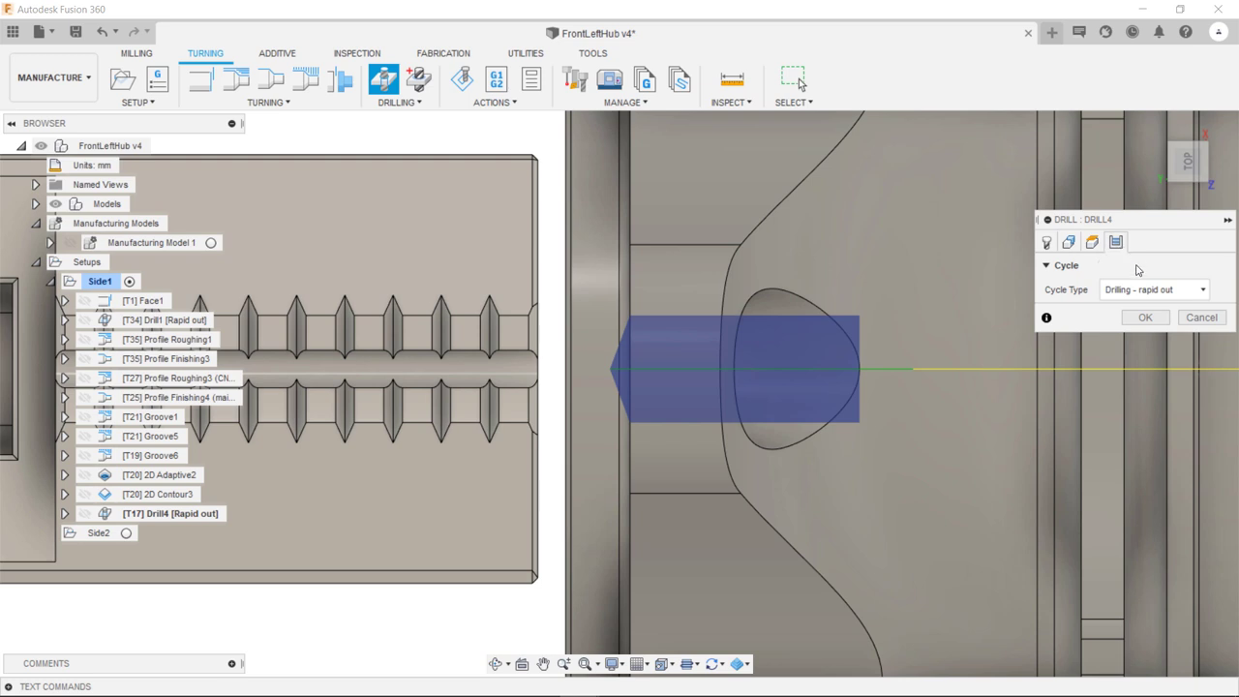
pyautogui.click(1189, 295)
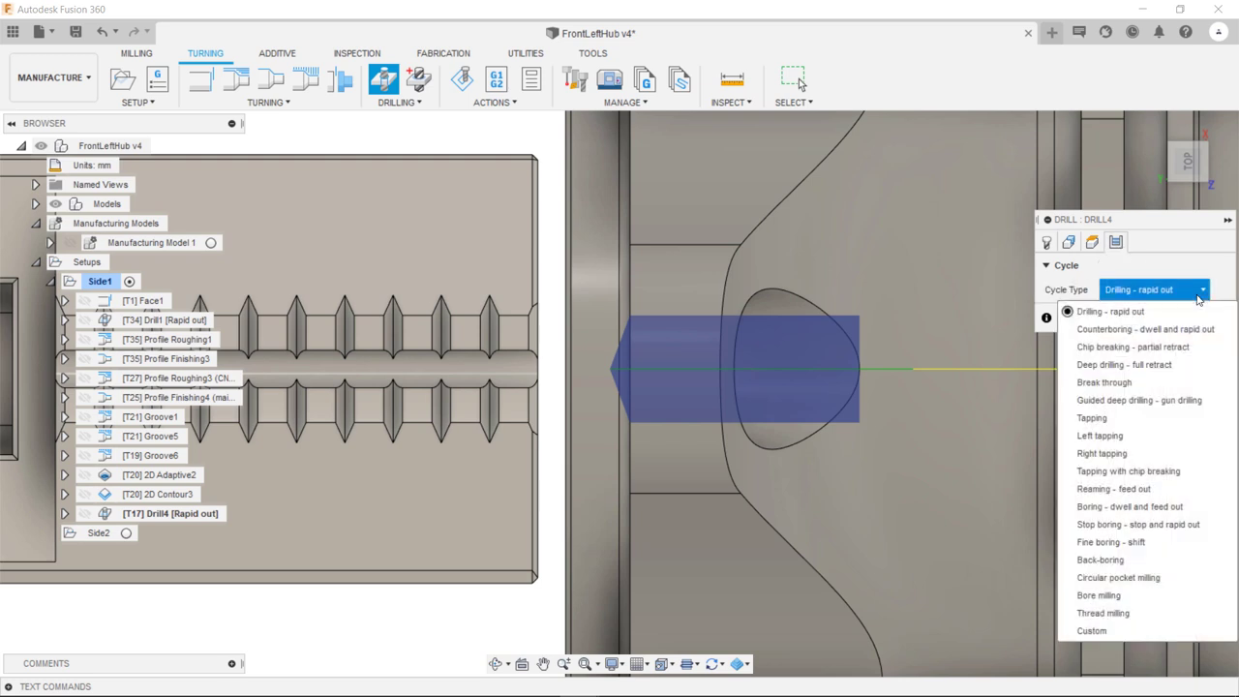
pyautogui.click(1180, 349)
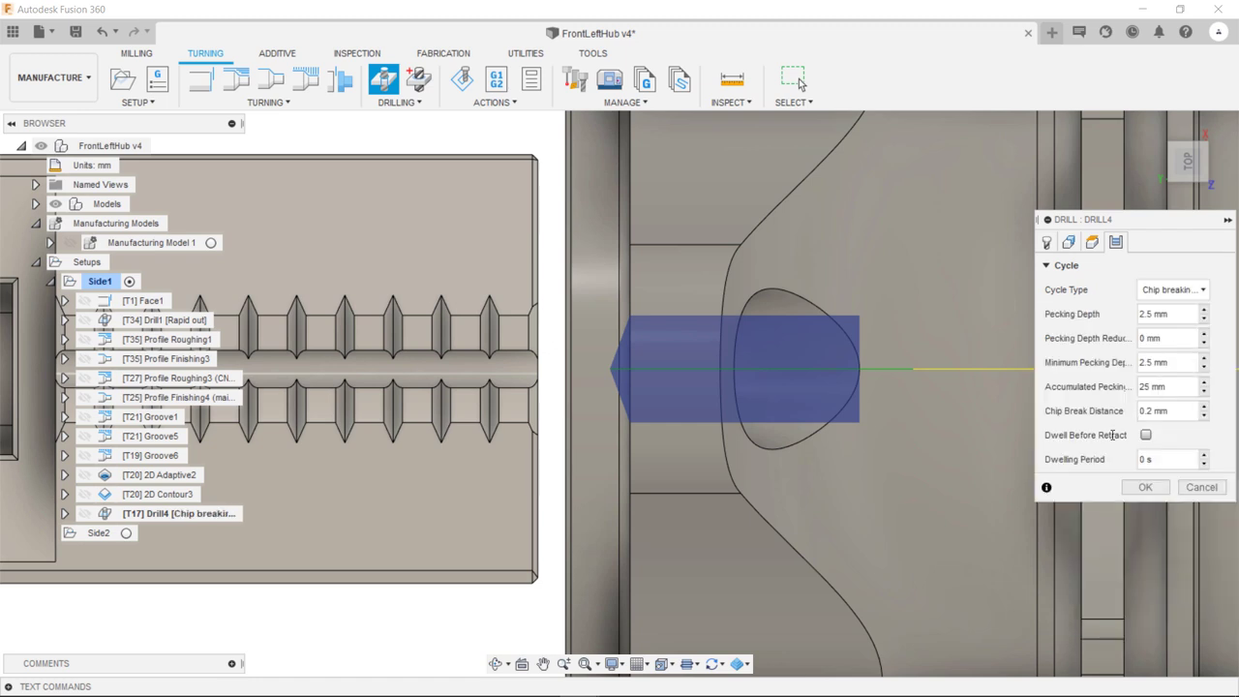
pyautogui.click(1145, 487)
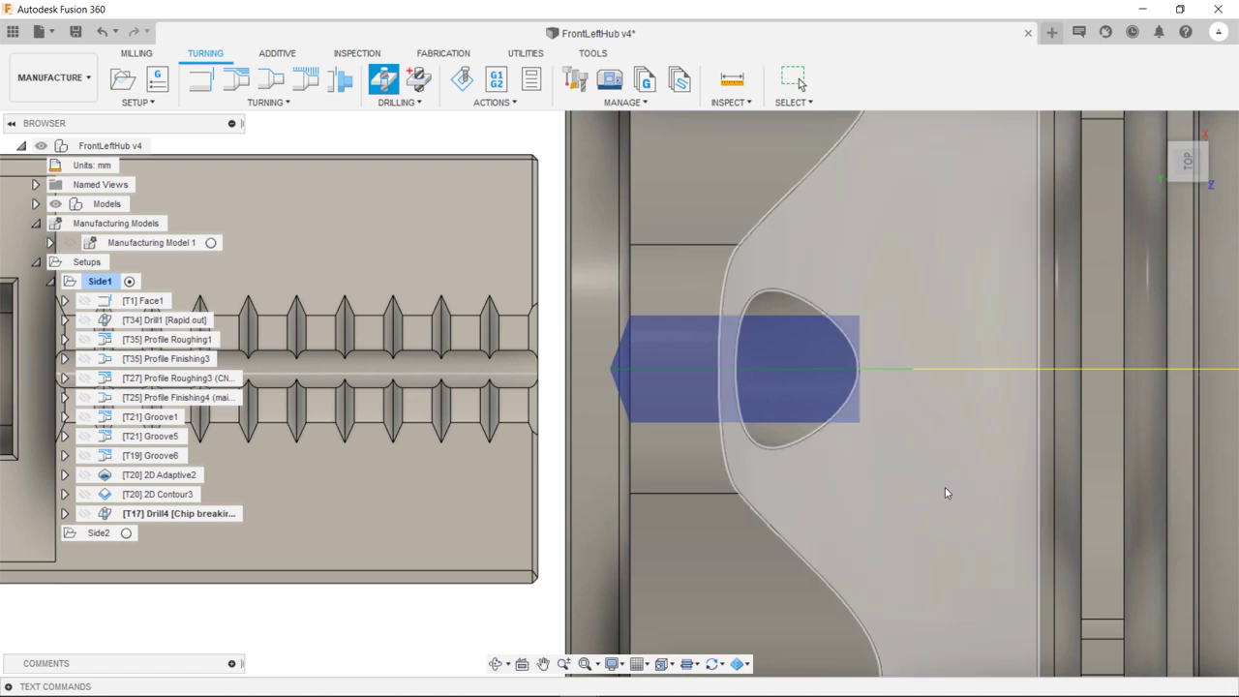
pyautogui.scroll(-10, 945, 487)
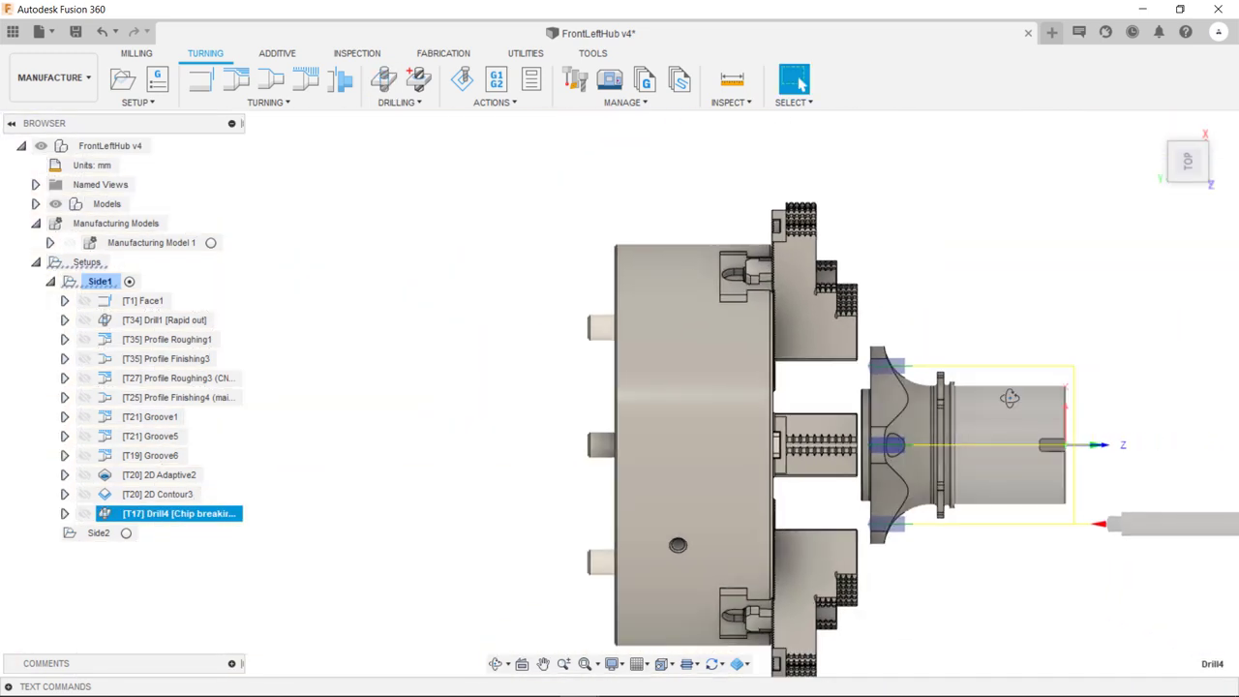
pyautogui.keyDown('shift'); pyautogui.moveTo(902, 457); pyautogui.dragTo(952, 384, button='middle'); pyautogui.keyUp('shift')
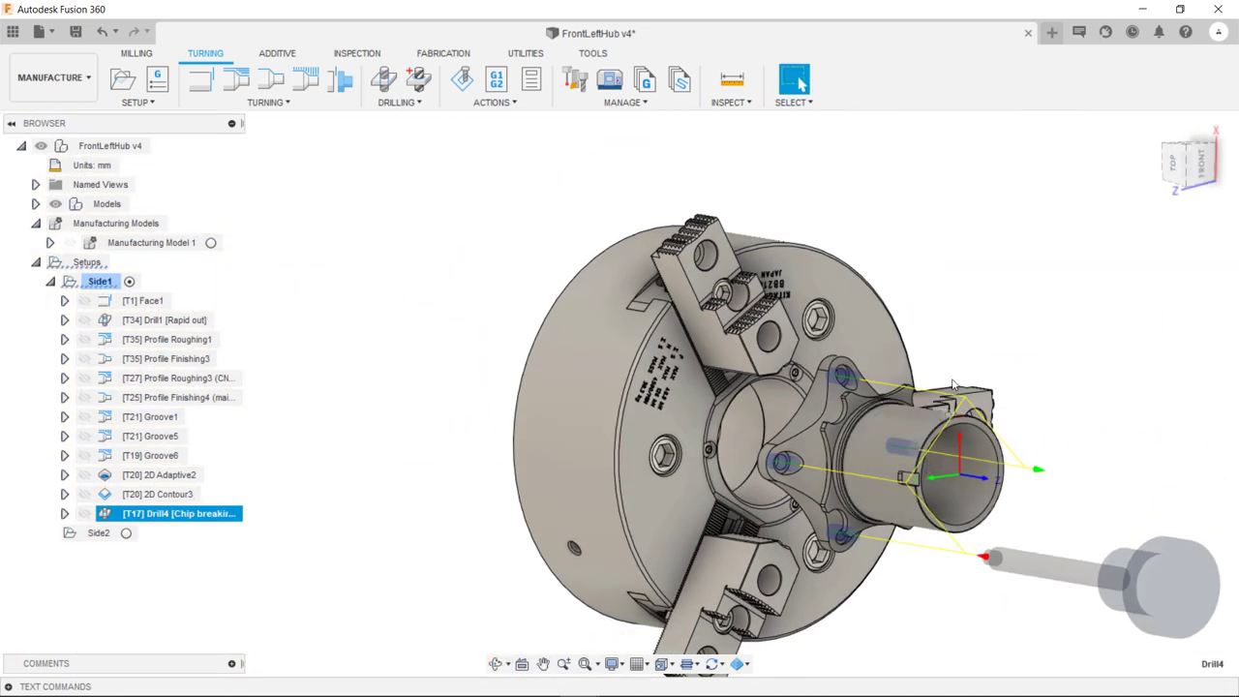
pyautogui.click(974, 307)
pyautogui.keyDown('shift'); pyautogui.moveTo(519, 380); pyautogui.dragTo(706, 465, button='middle'); pyautogui.keyUp('shift')
# - Create a 2D Pocket operation using tool 22, the Ø4mm flat end mill from Hub Tools
pyautogui.keyDown('shift'); pyautogui.moveTo(707, 421); pyautogui.dragTo(668, 426, button='middle'); pyautogui.keyUp('shift')
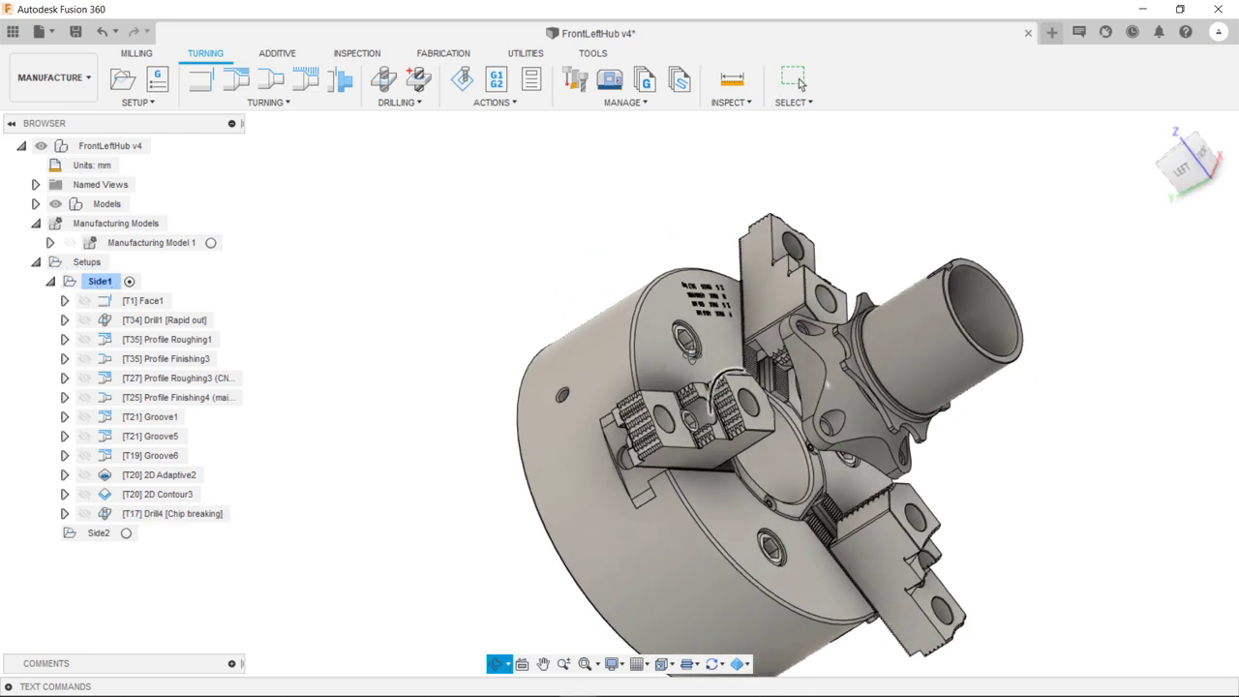
pyautogui.click(798, 78)
pyautogui.scroll(8, 961, 385)
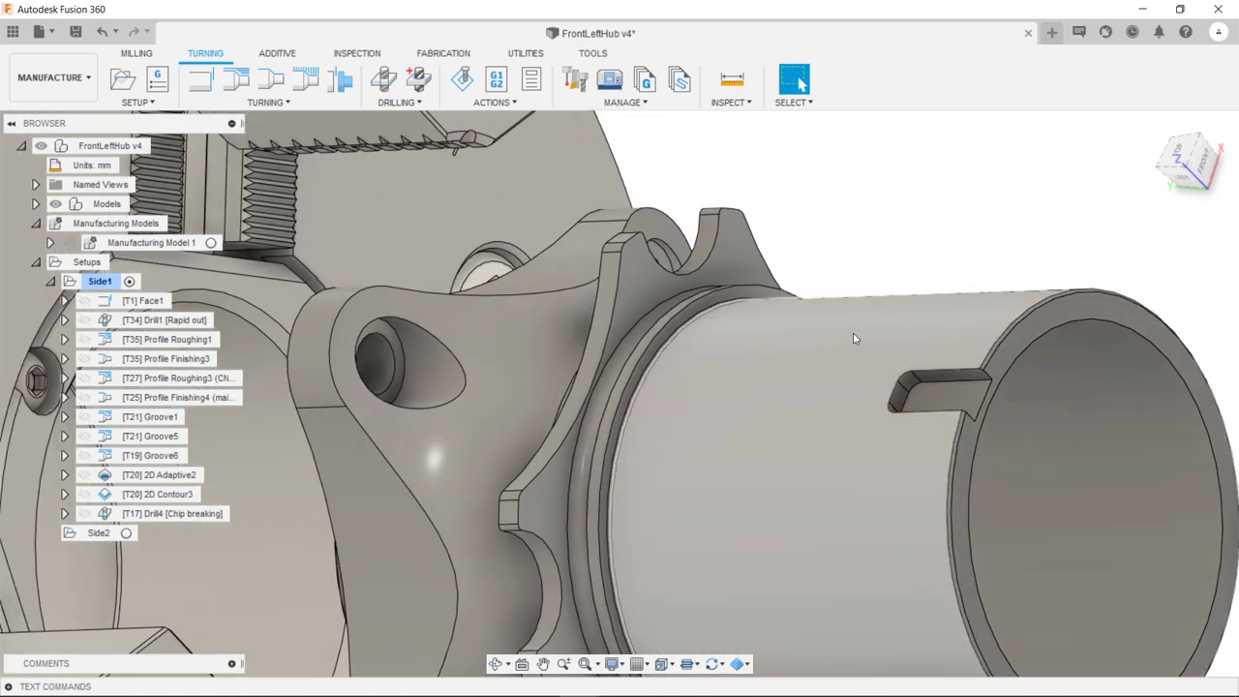
pyautogui.click(145, 55)
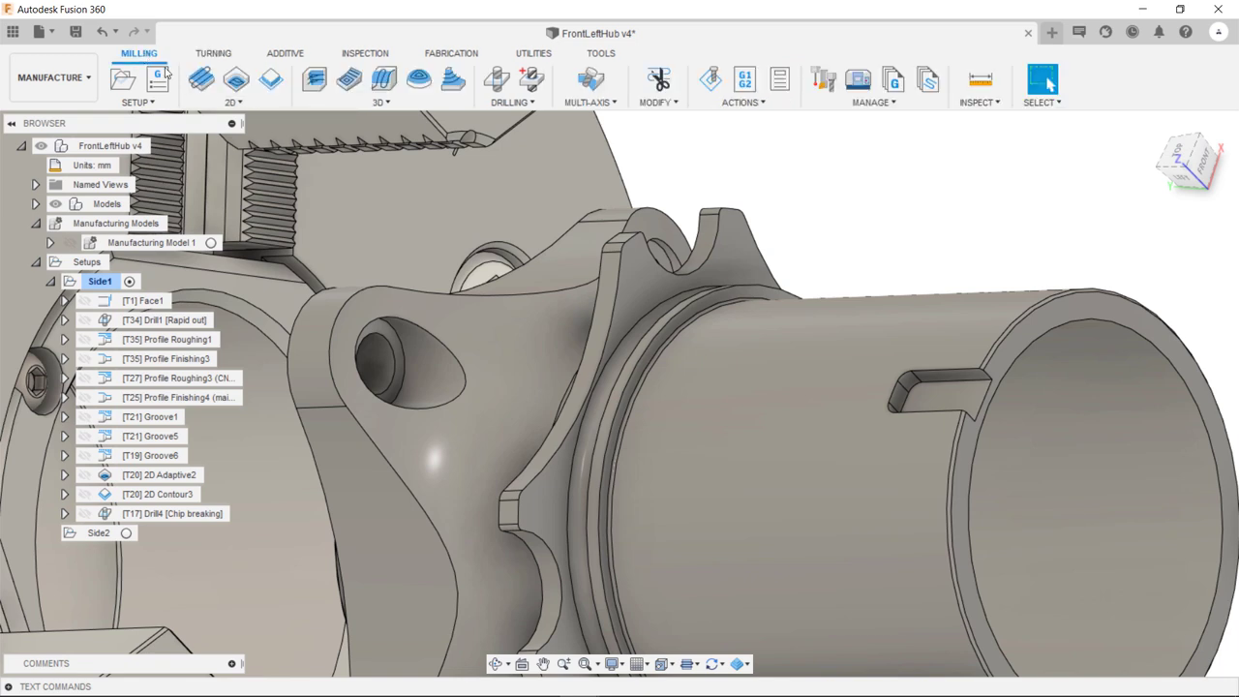
pyautogui.click(223, 103)
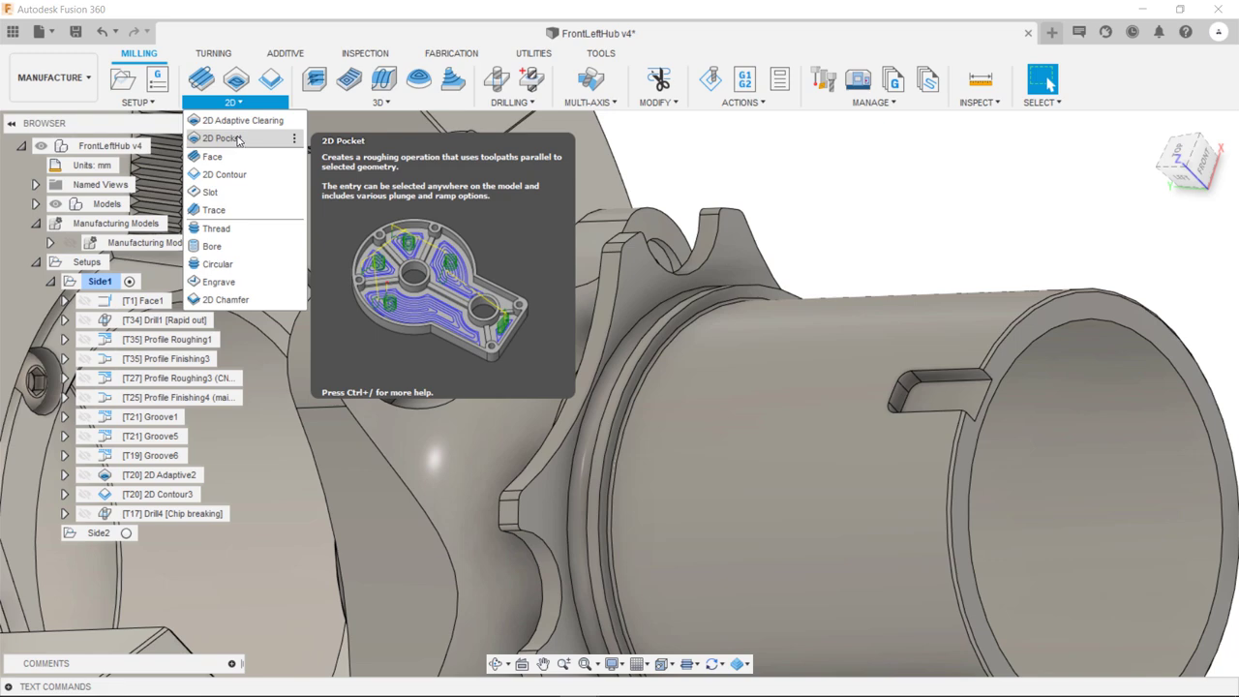
pyautogui.click(248, 141)
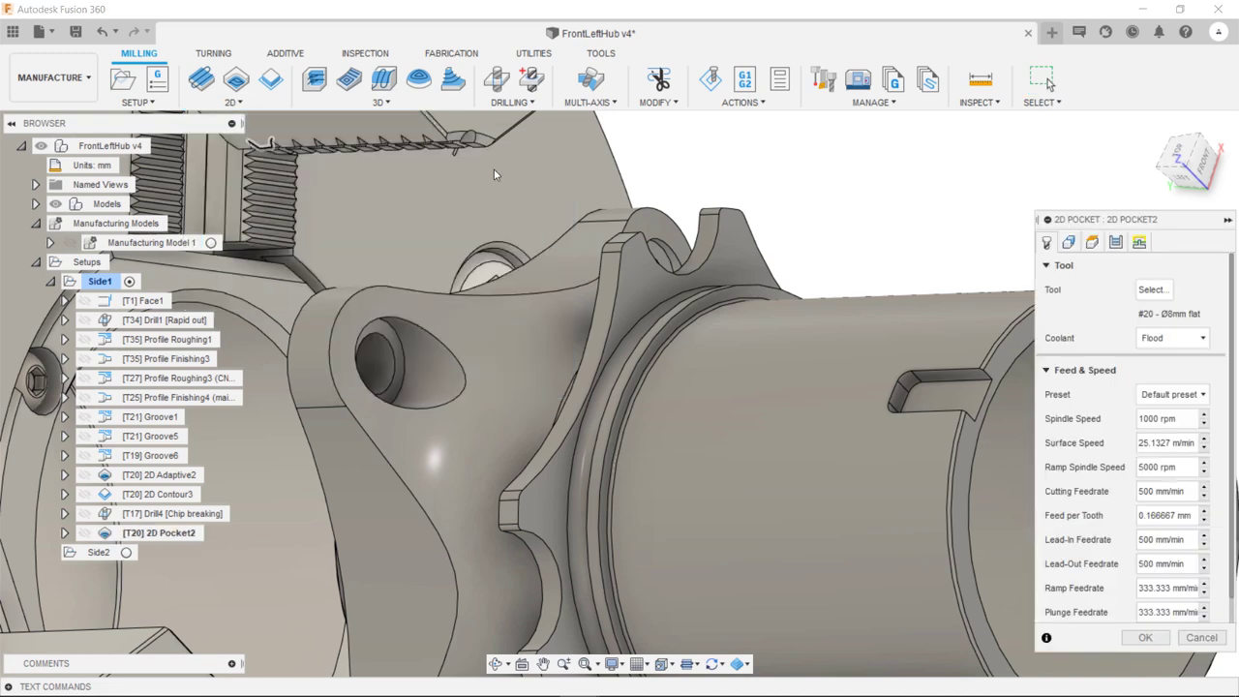
pyautogui.click(1153, 290)
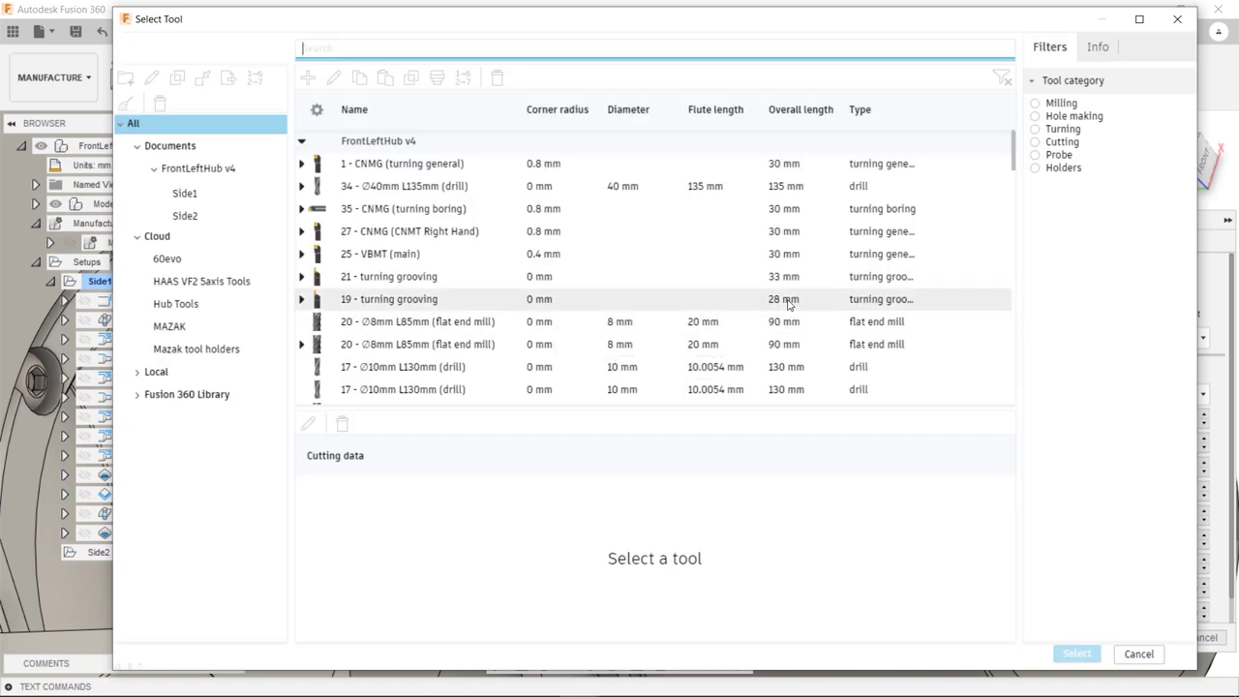
pyautogui.click(206, 305)
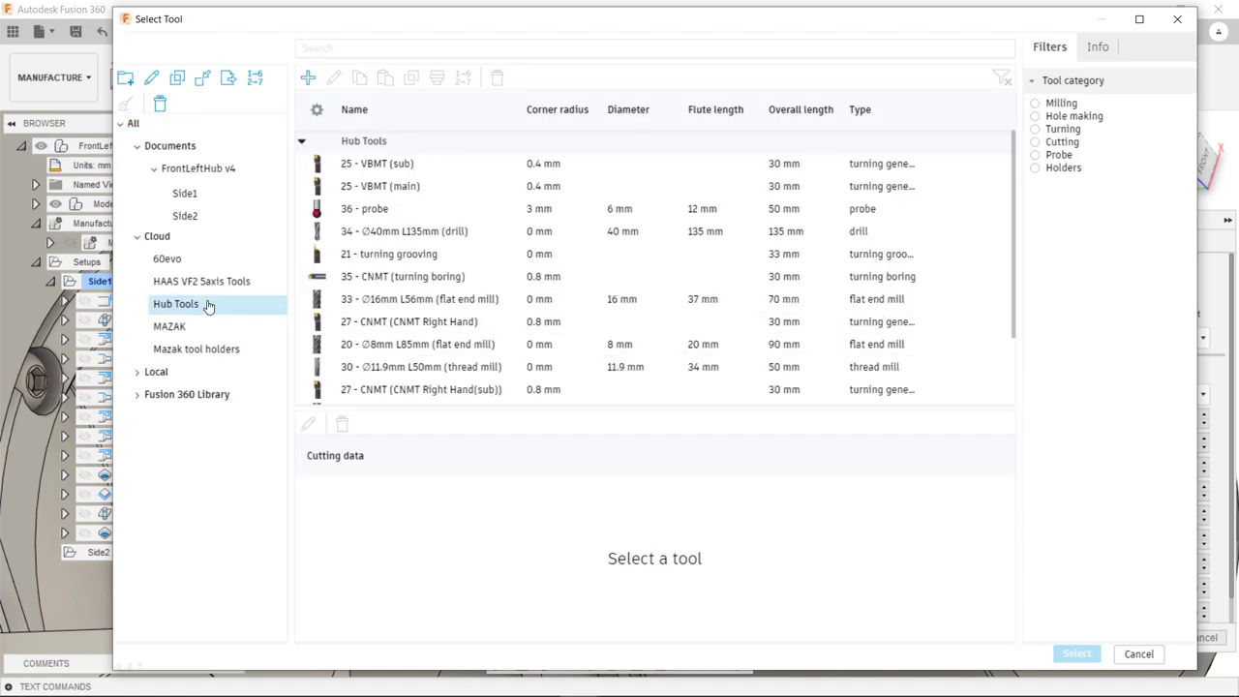
pyautogui.scroll(-3, 505, 321)
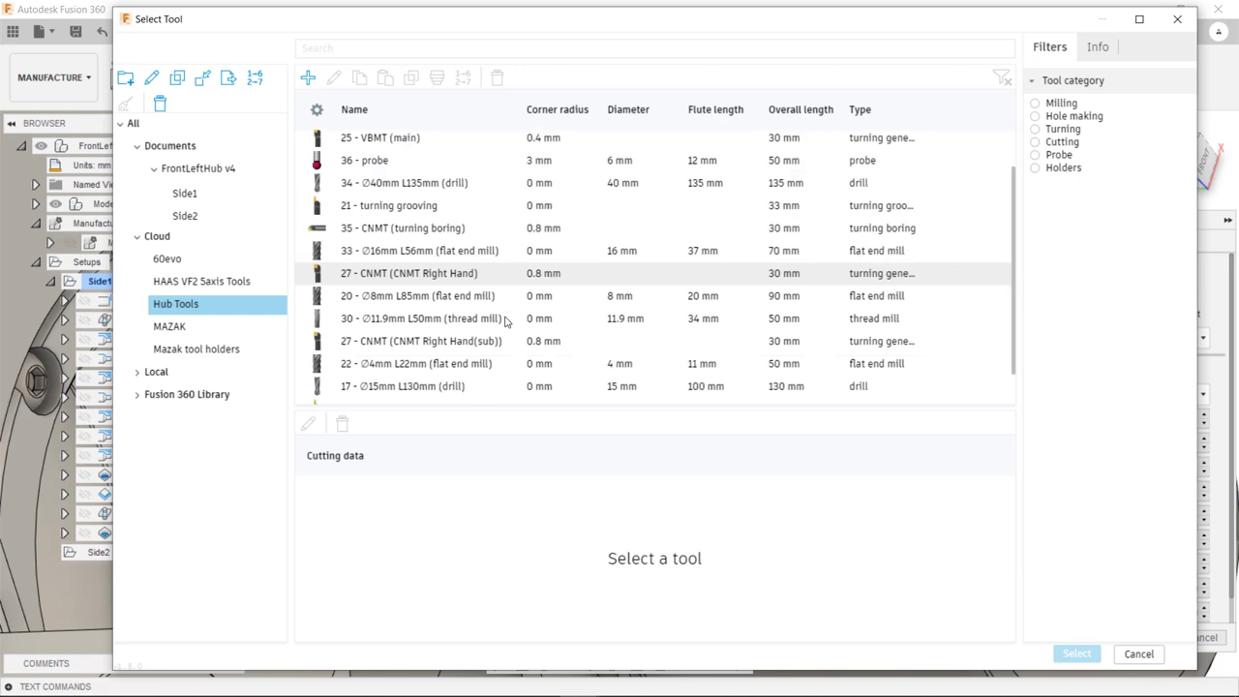
pyautogui.click(544, 328)
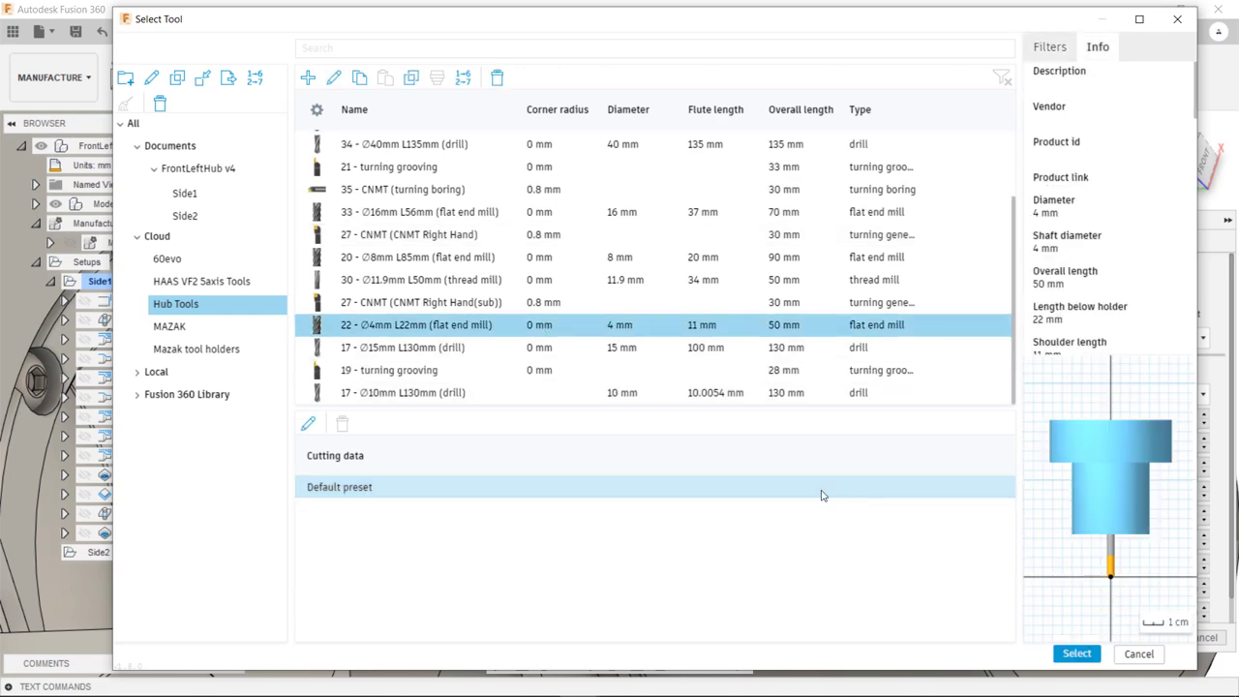
pyautogui.click(1077, 654)
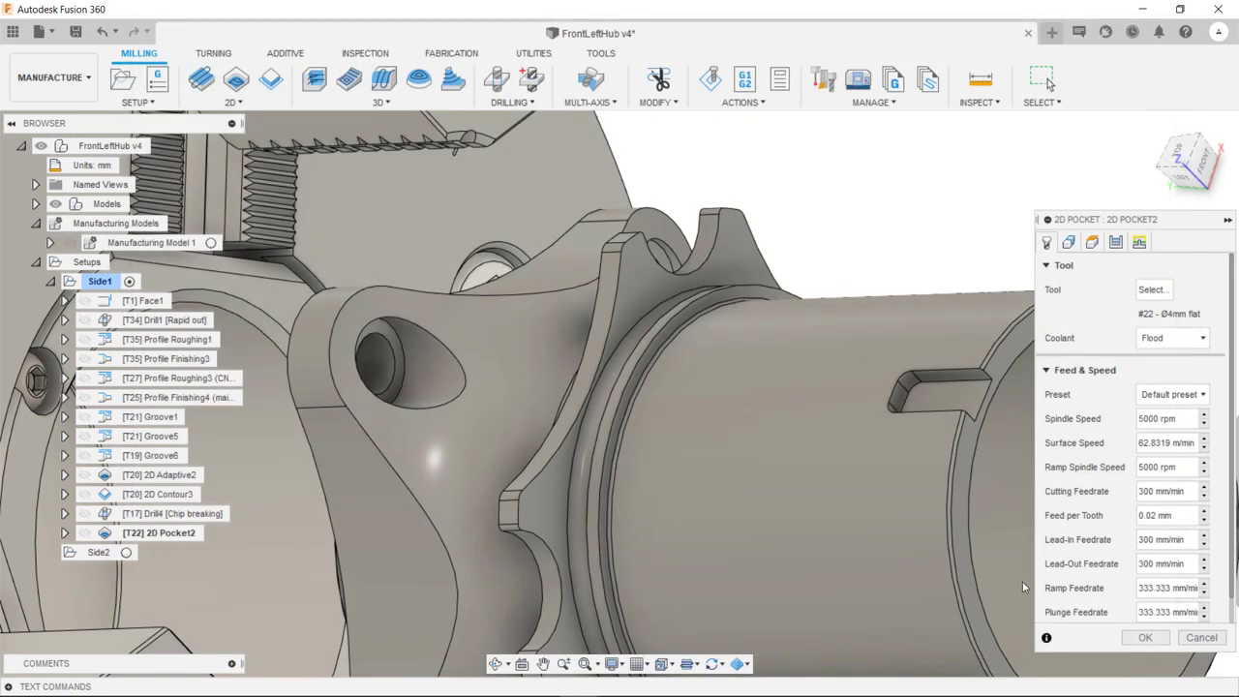
# - Enable Tool Orientation for 2D Pocket2 with its Z axis taken from the slot face
pyautogui.click(1068, 242)
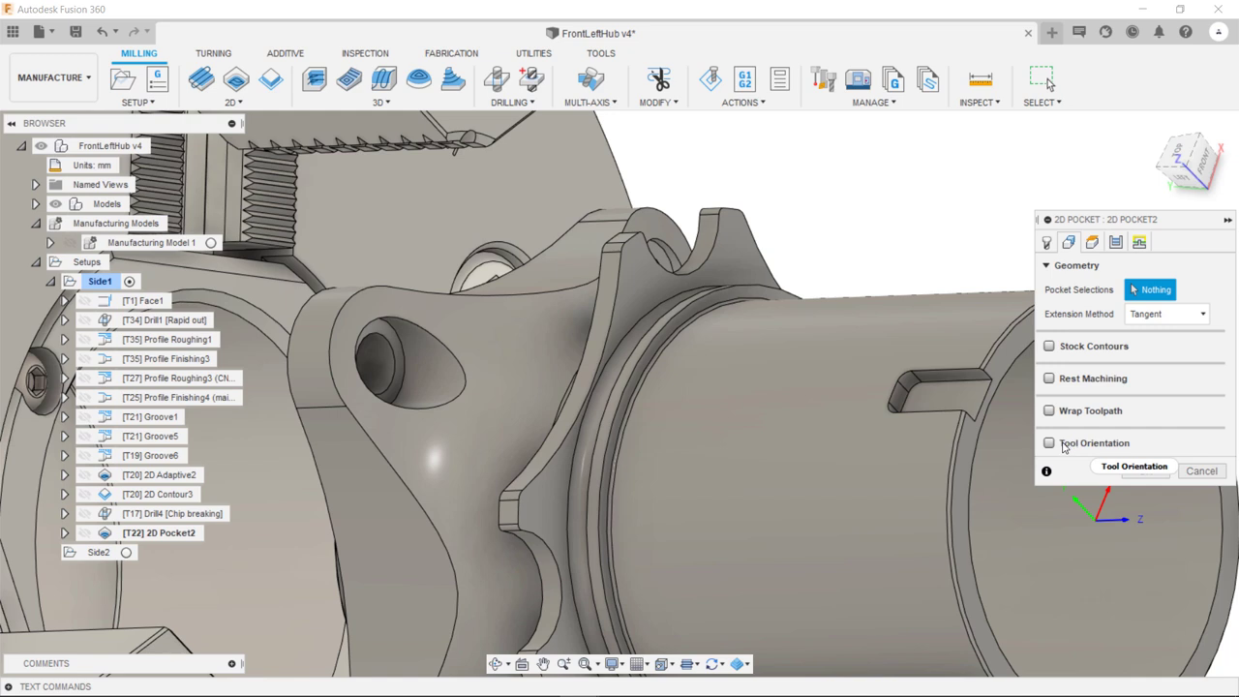
pyautogui.moveTo(1051, 447)
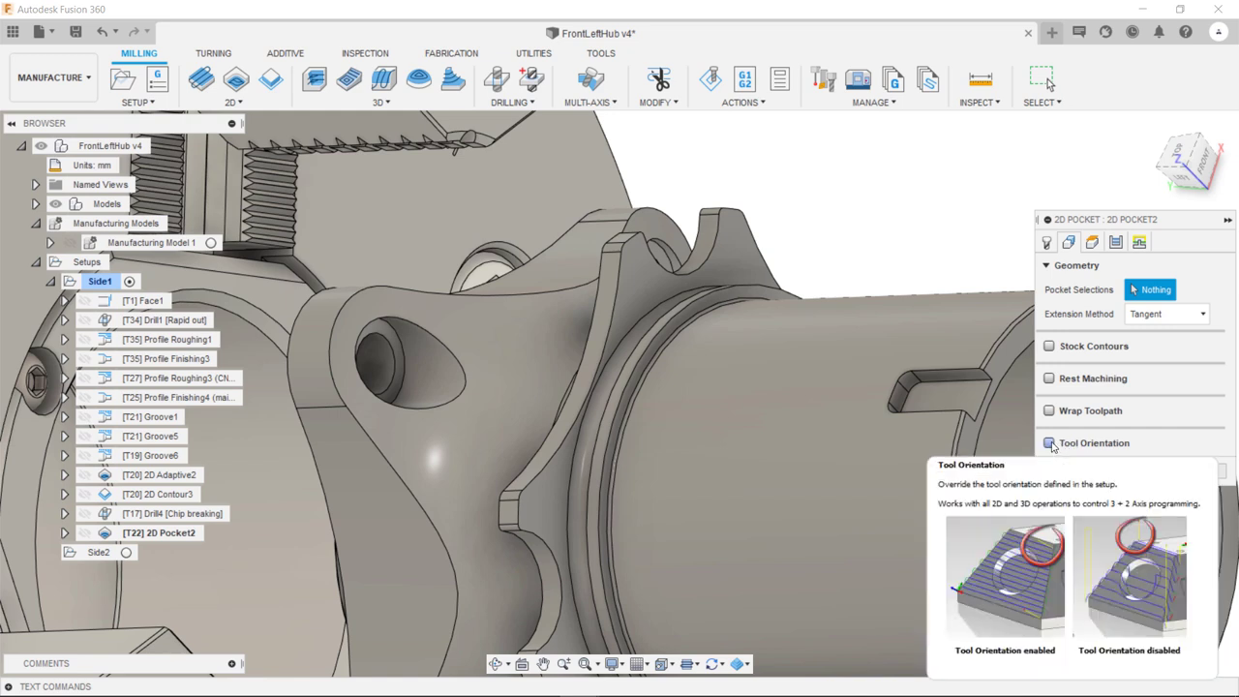
pyautogui.click(1049, 443)
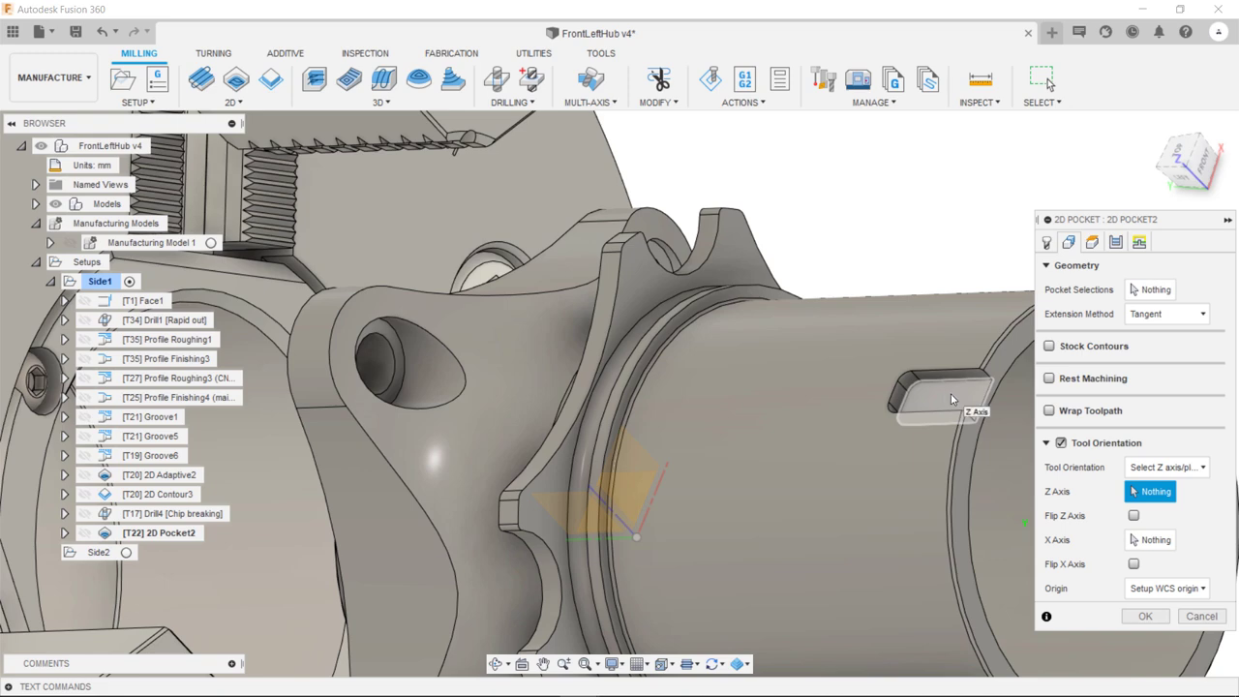
pyautogui.click(950, 397)
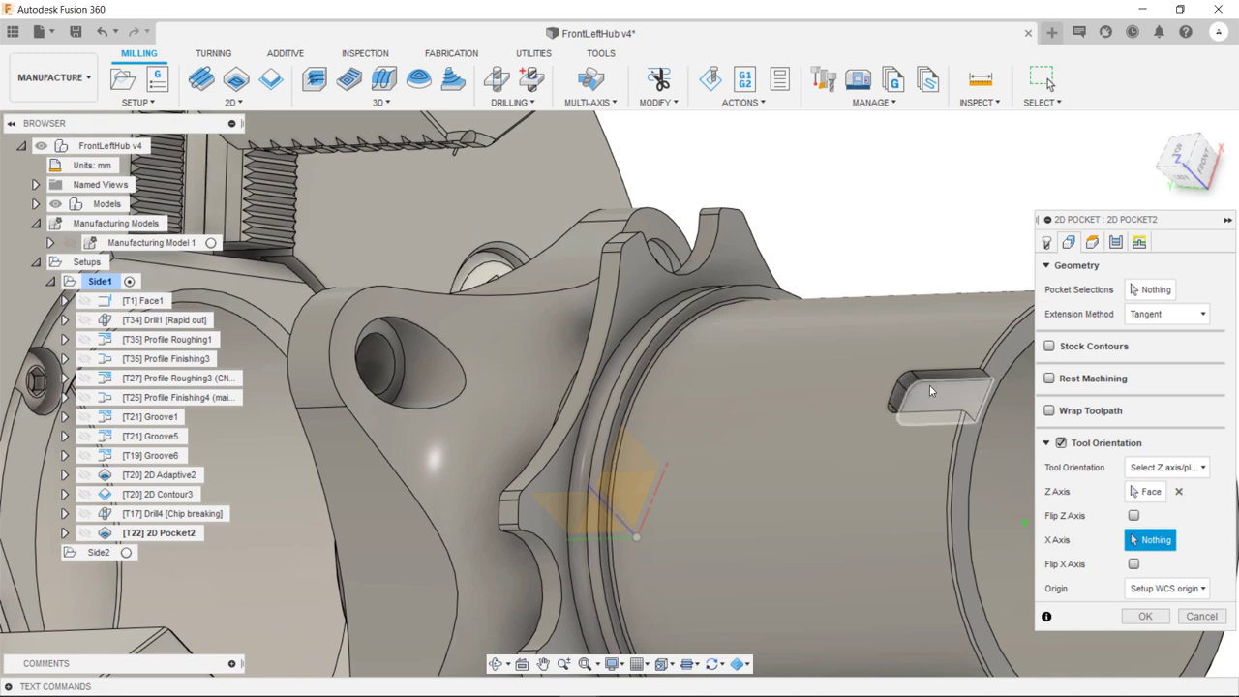
pyautogui.scroll(-5, 931, 390)
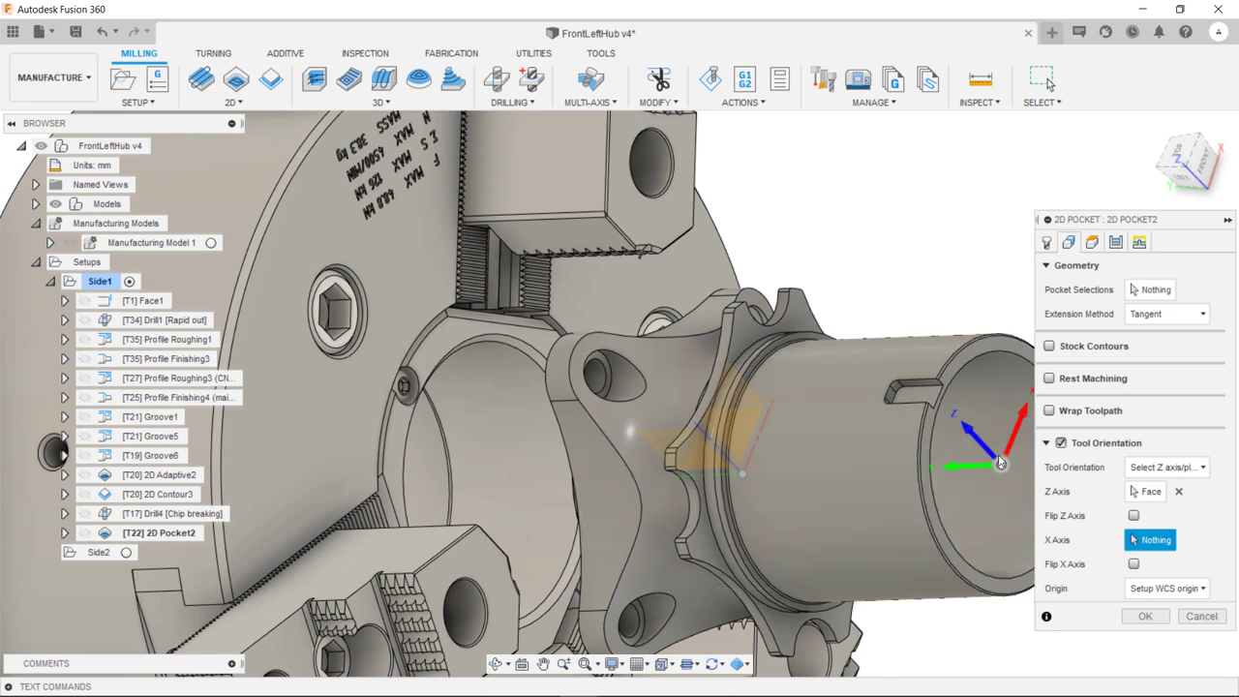
pyautogui.scroll(2, 1000, 463)
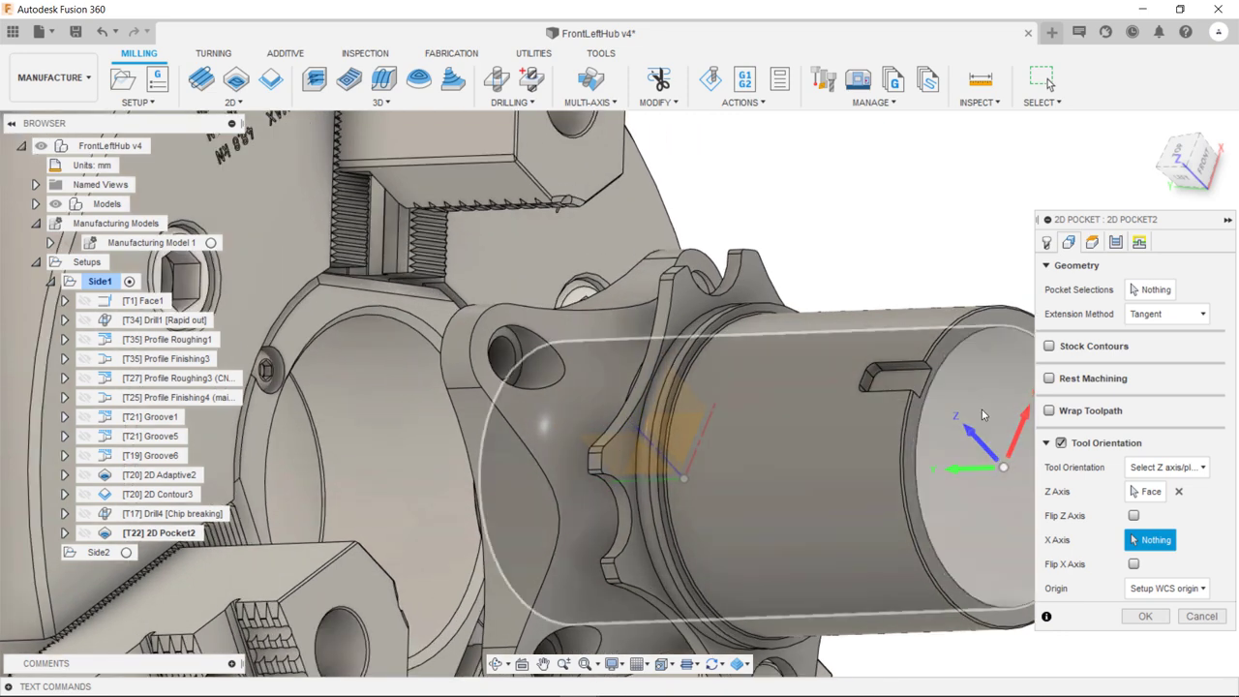
# - Select the shaft keyway slot chain as the pocket boundary
pyautogui.click(1155, 294)
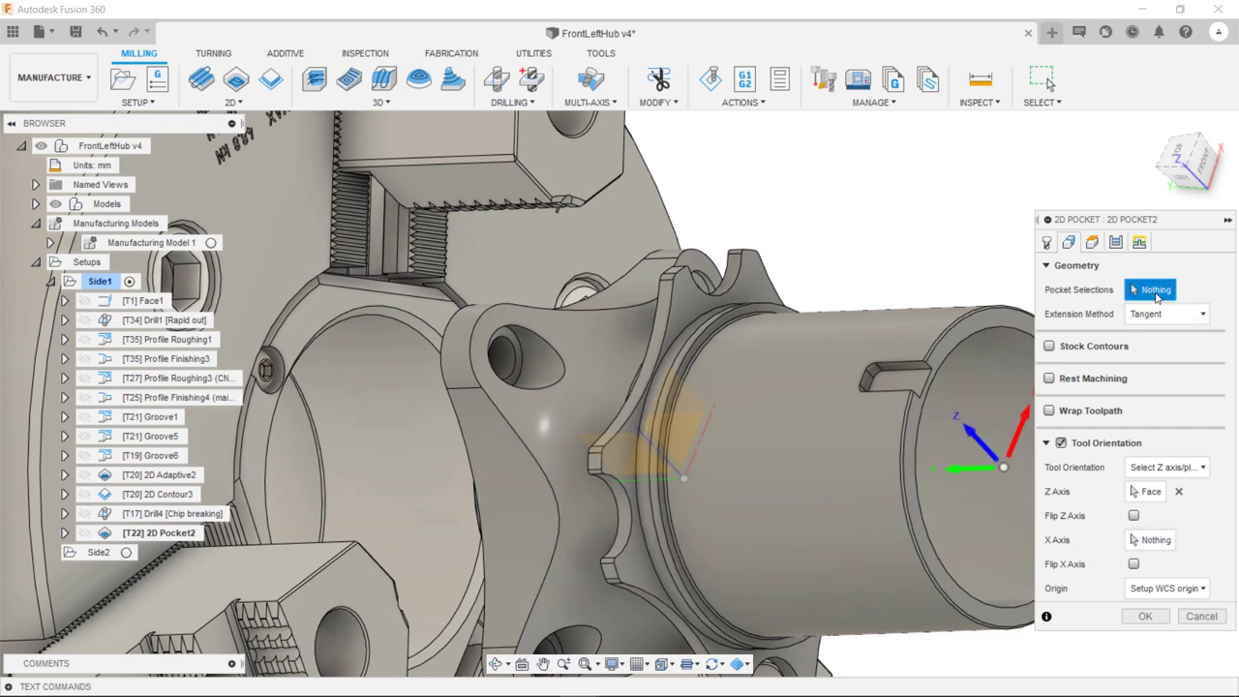
pyautogui.click(921, 380)
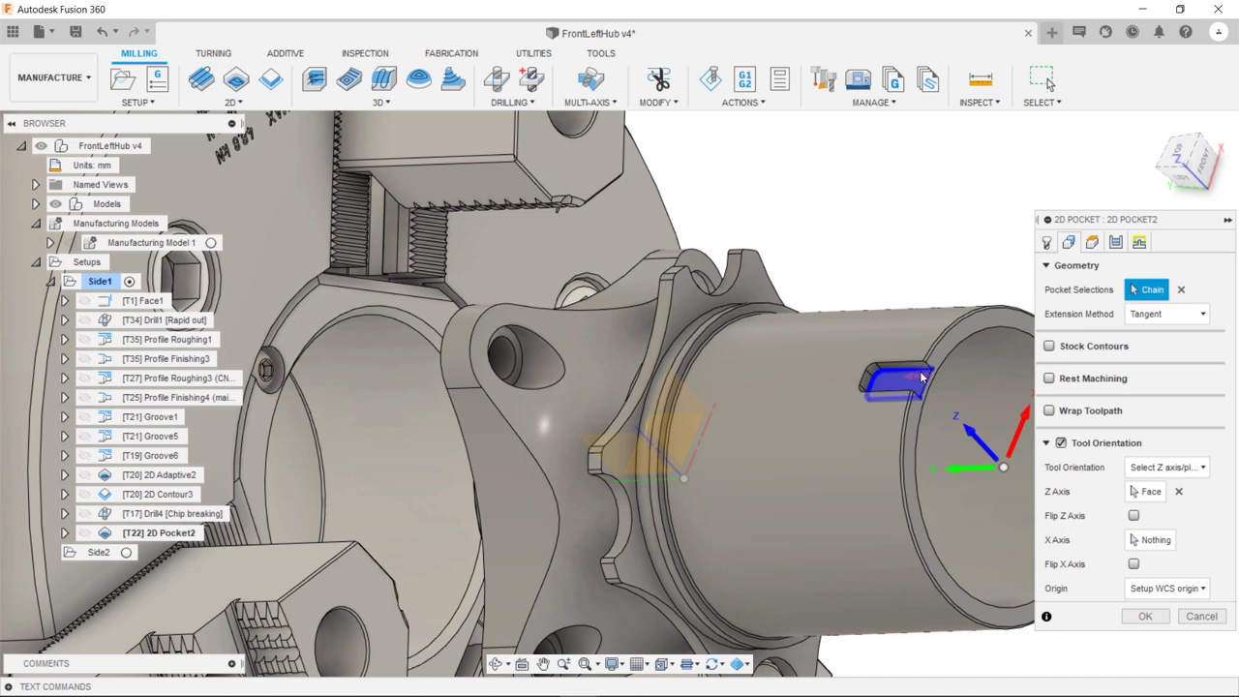
pyautogui.scroll(1, 924, 380)
pyautogui.scroll(2, 922, 381)
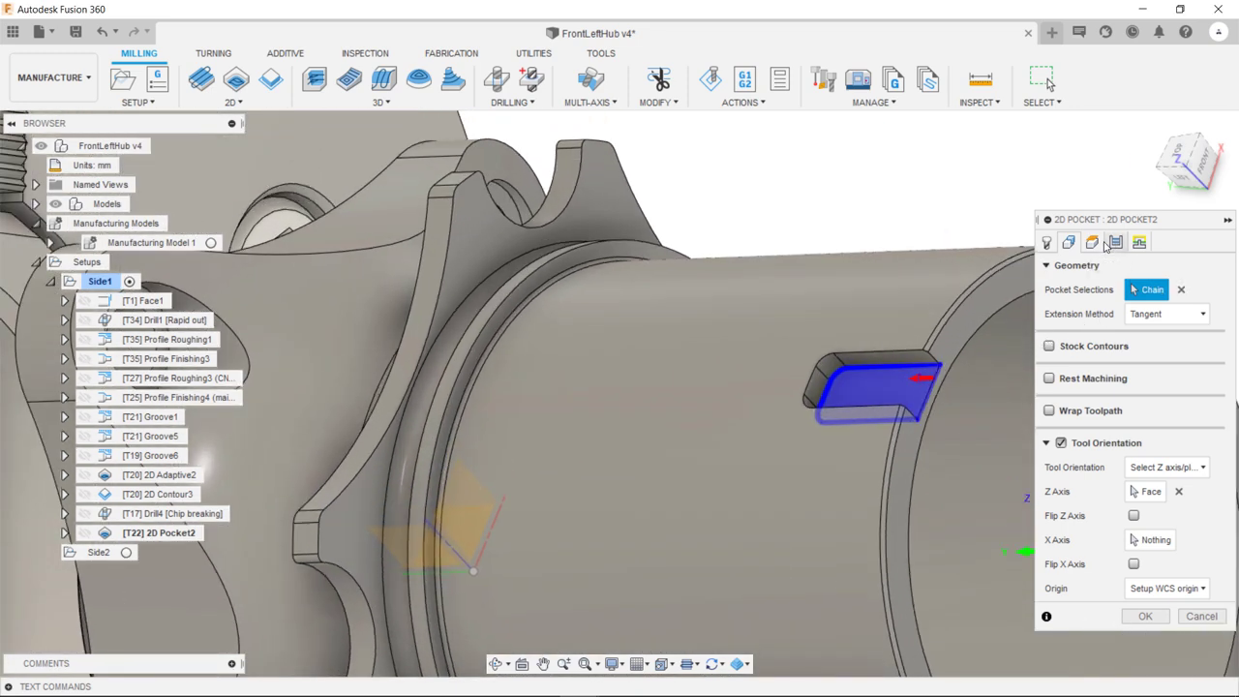
# - Set the pocket's Top Height From to Selection, referencing the 37.411 mm radius circular edge
pyautogui.click(1093, 242)
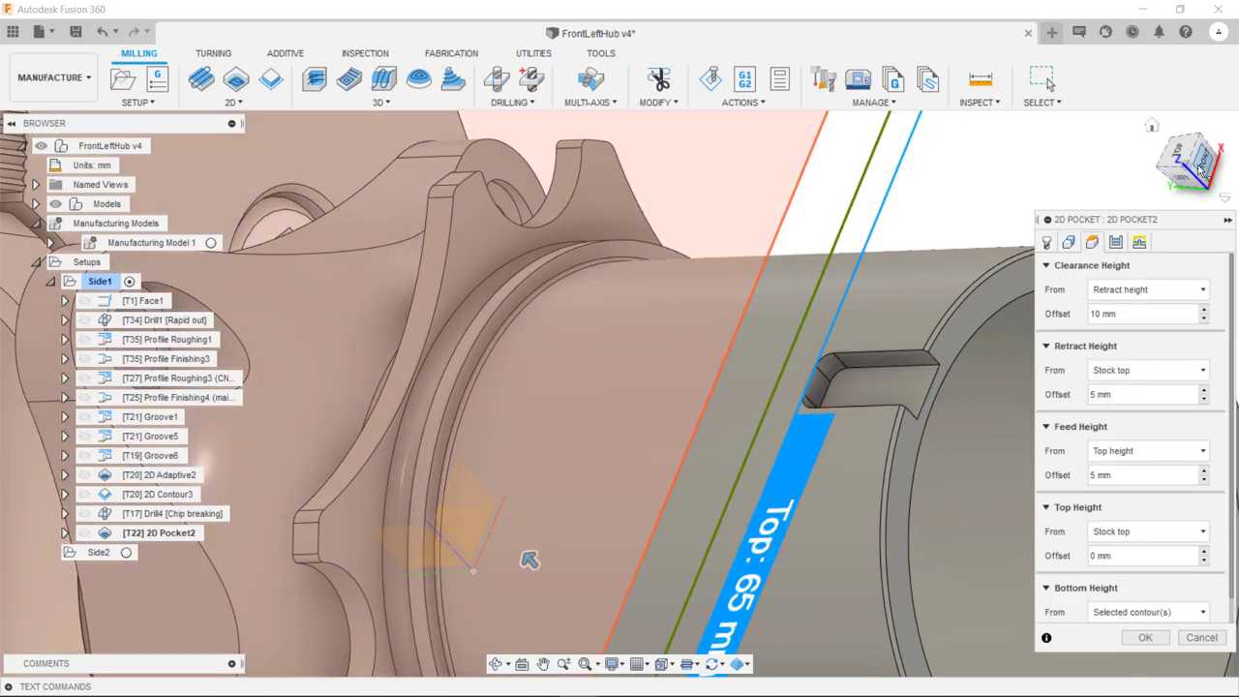
pyautogui.click(1206, 166)
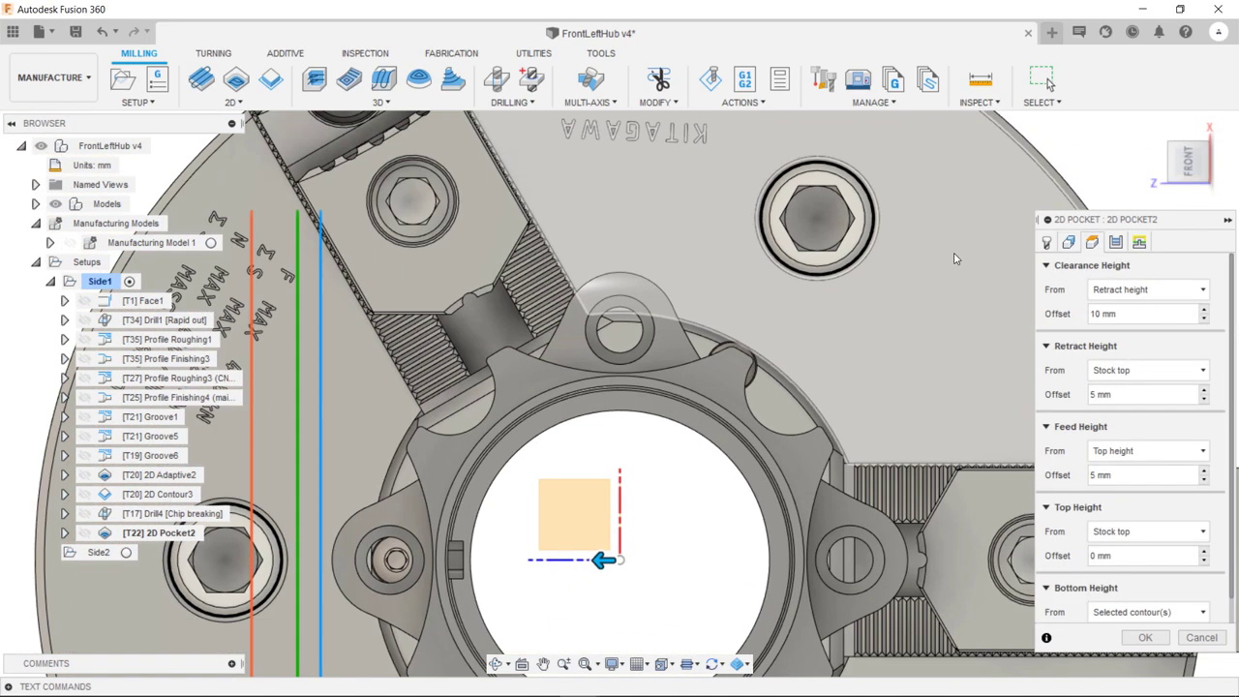
pyautogui.scroll(4, 606, 524)
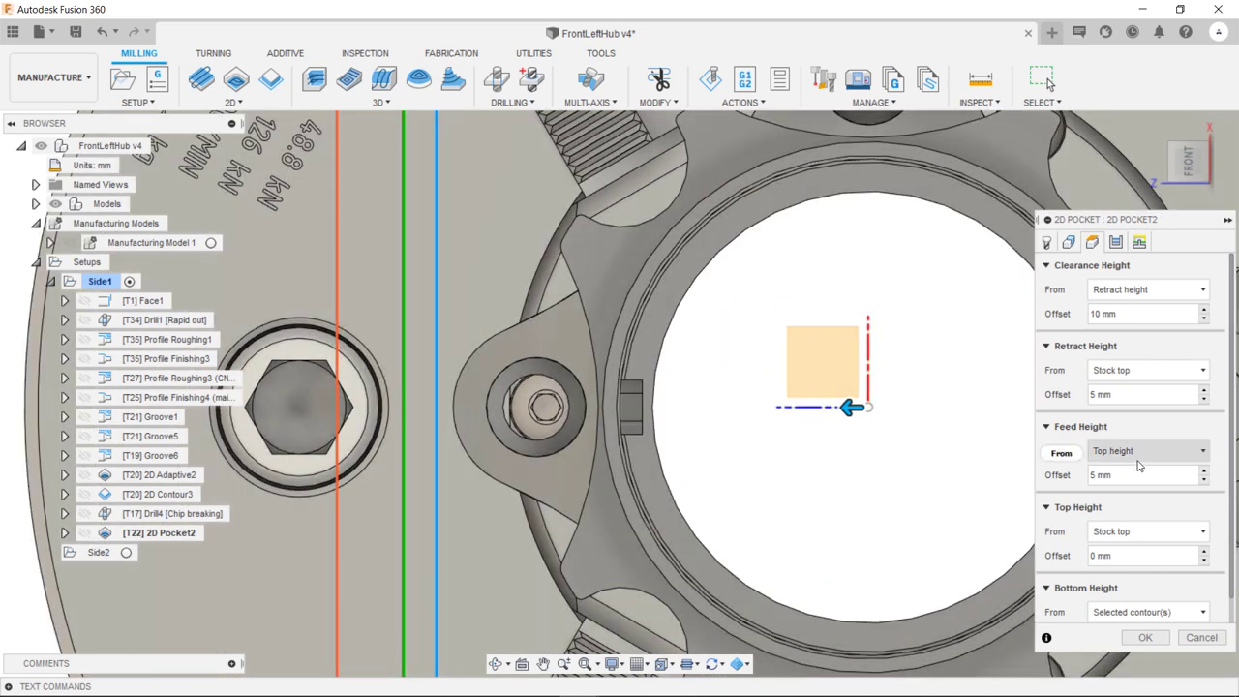
pyautogui.click(1140, 528)
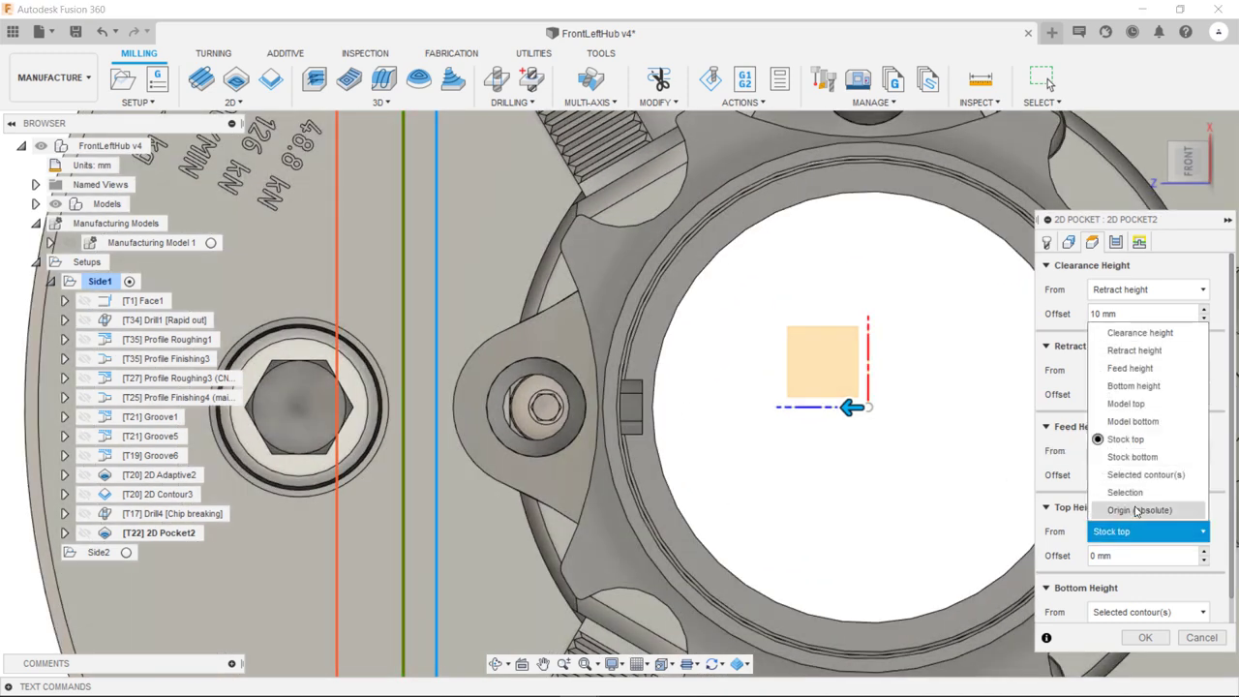
pyautogui.click(1137, 493)
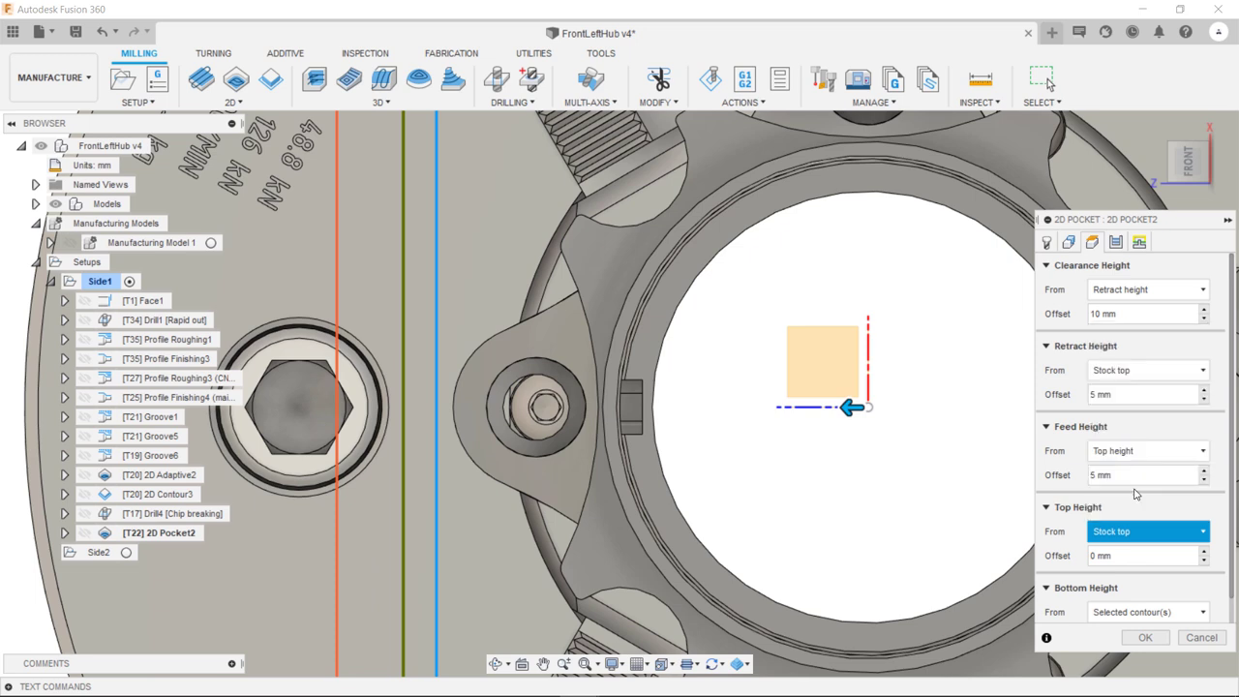
pyautogui.click(625, 410)
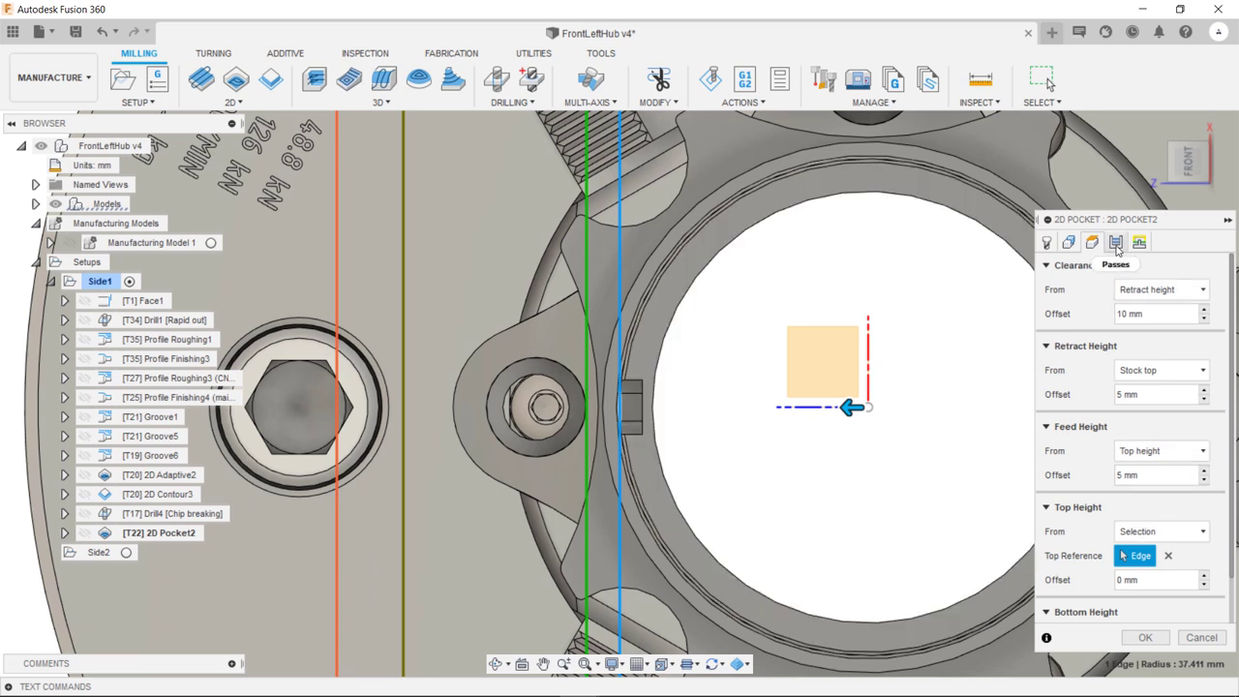
pyautogui.click(1117, 243)
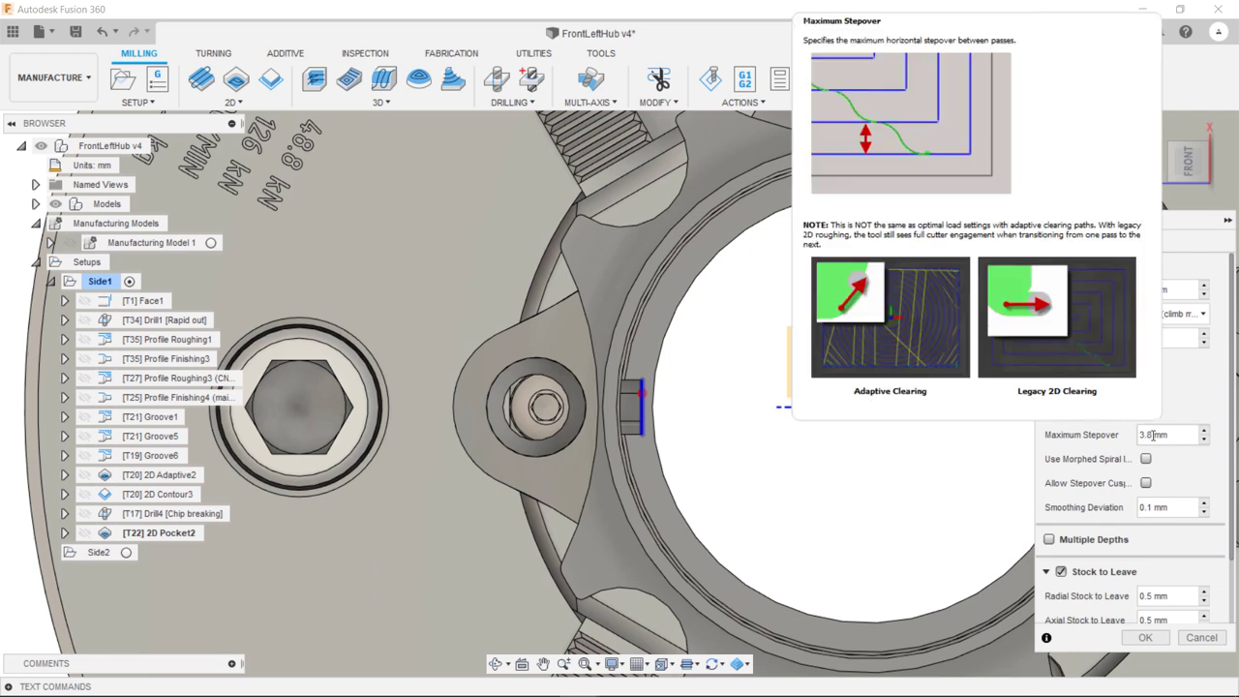
# - Set maximum stepover to 4 and enable Multiple Depths with 0.5 mm maximum roughing stepdown
pyautogui.moveTo(1154, 435); pyautogui.dragTo(1141, 438)
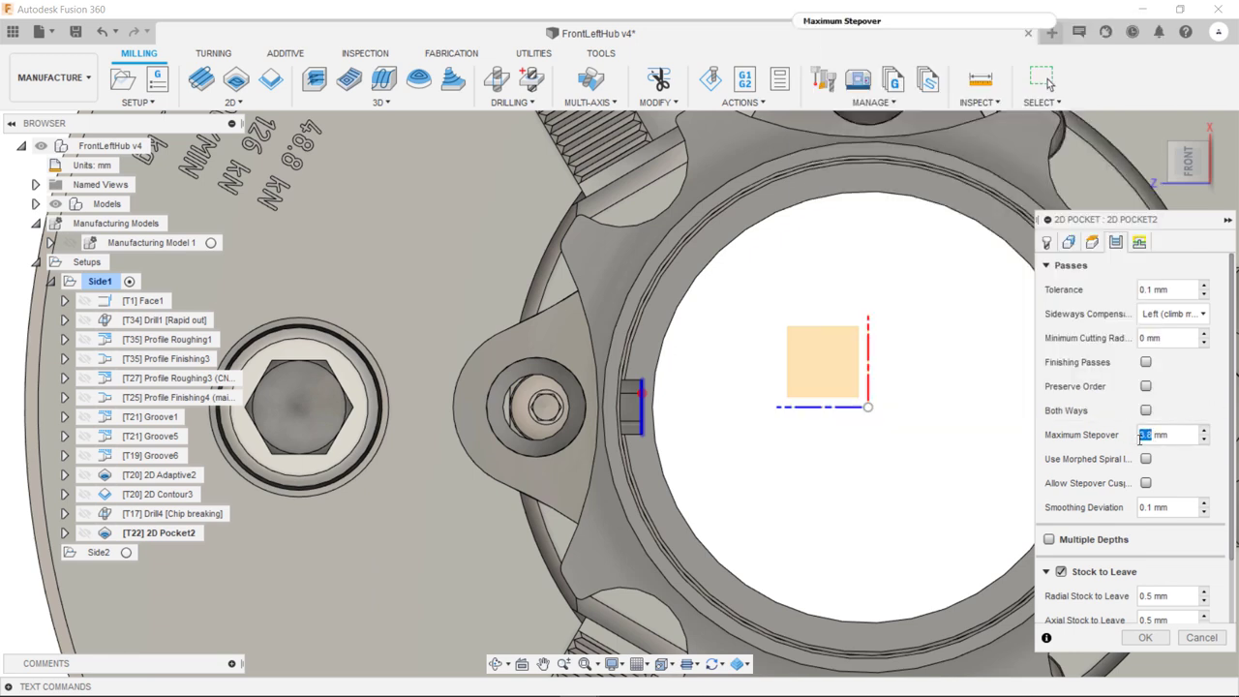
pyautogui.write('4')
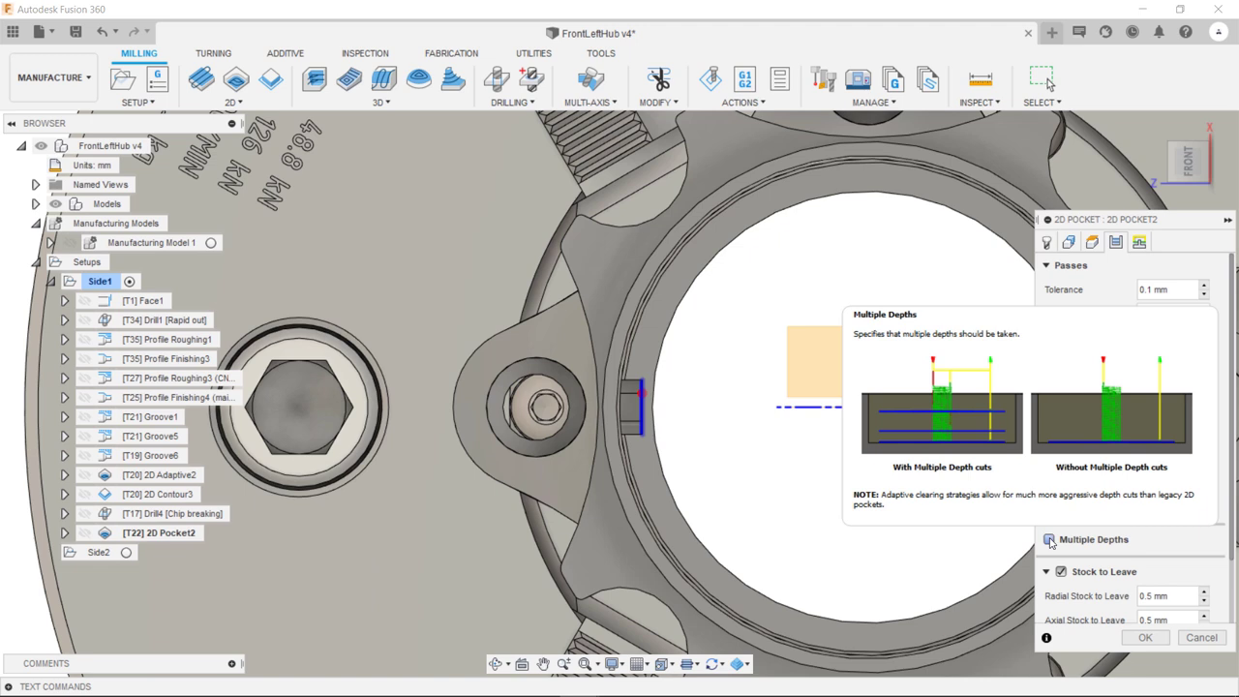
pyautogui.click(1049, 542)
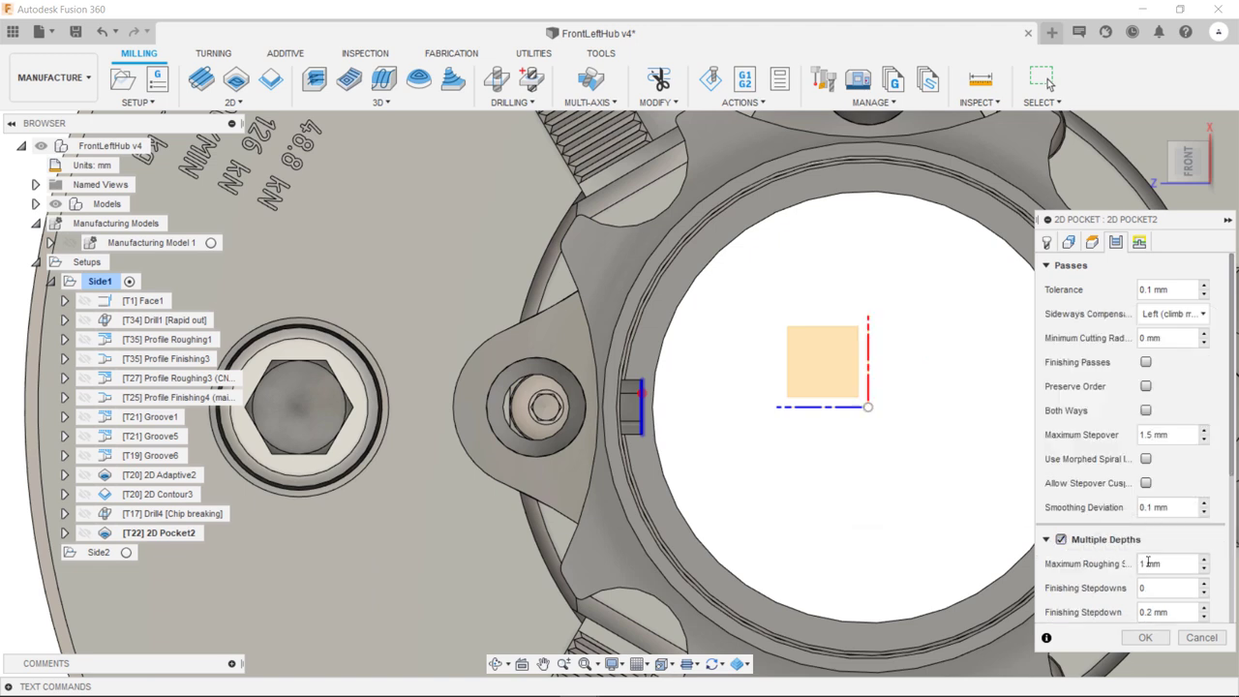
pyautogui.doubleClick(1143, 564)
pyautogui.scroll(-5, 1157, 615)
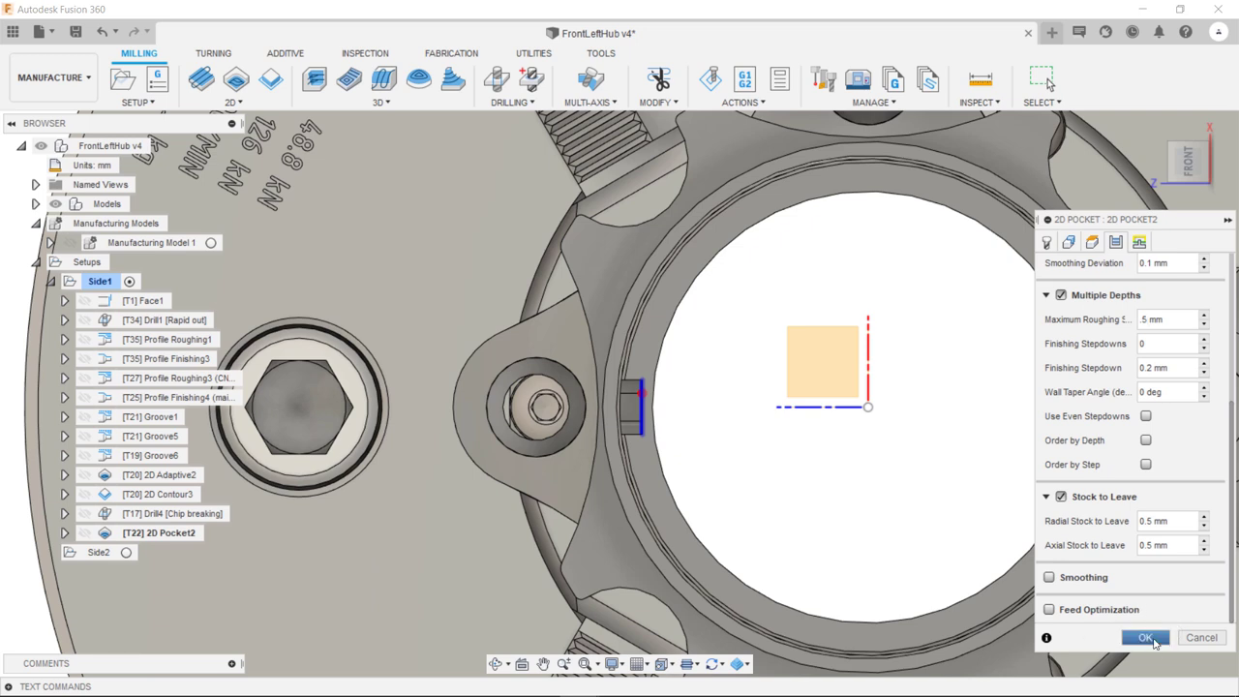
# - Generate the pocket toolpath and orbit to inspect the stepped passes inside the shaft slot
pyautogui.click(1145, 638)
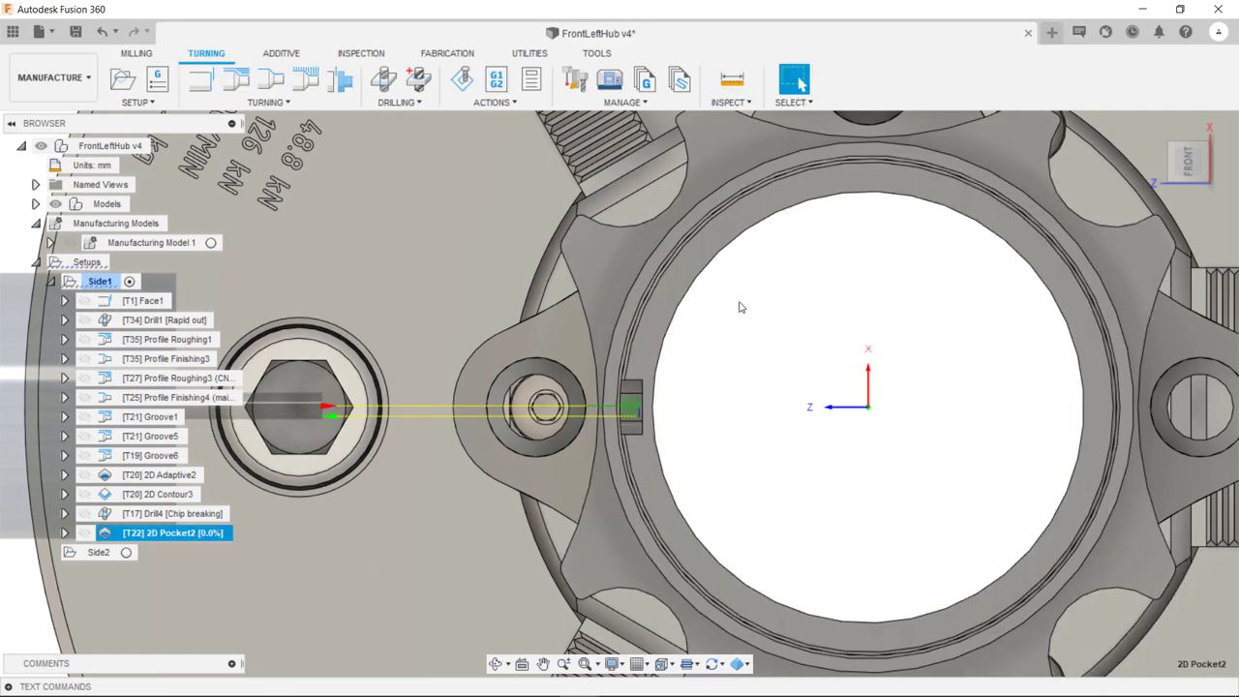
pyautogui.scroll(-1, 804, 259)
pyautogui.scroll(-2, 803, 259)
pyautogui.keyDown('shift'); pyautogui.moveTo(804, 259); pyautogui.dragTo(960, 177, button='middle'); pyautogui.keyUp('shift')
pyautogui.click(794, 82)
pyautogui.scroll(5, 739, 283)
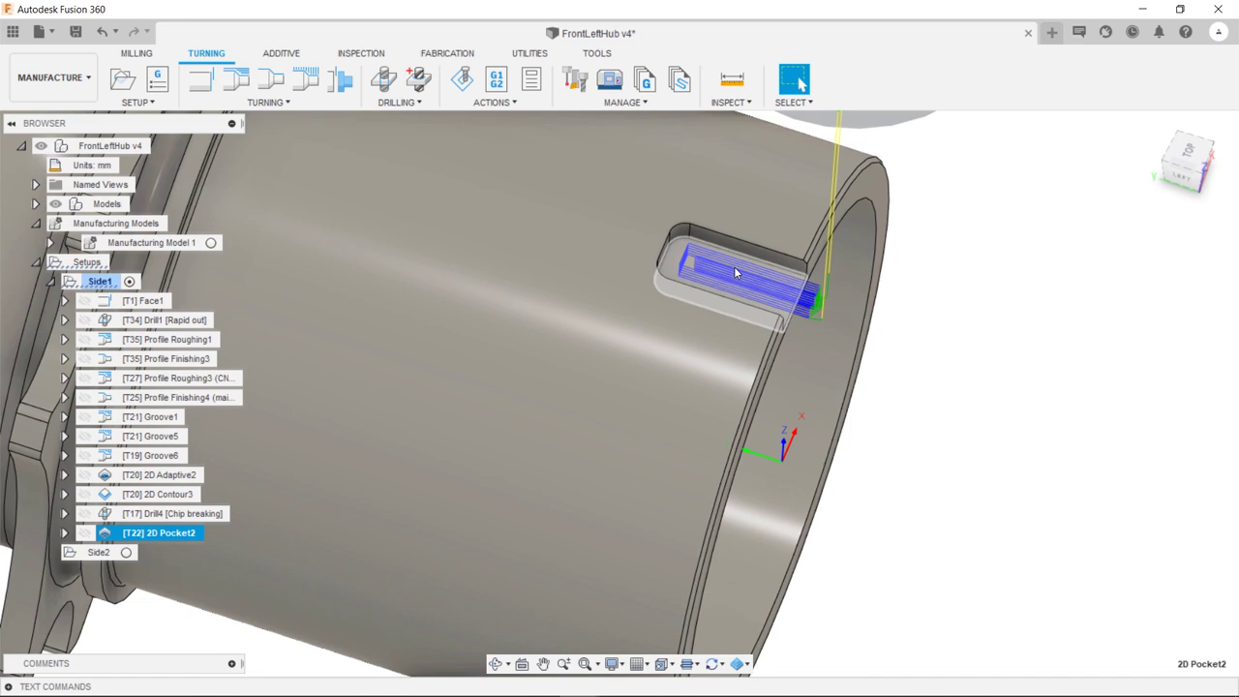
pyautogui.scroll(-3, 841, 386)
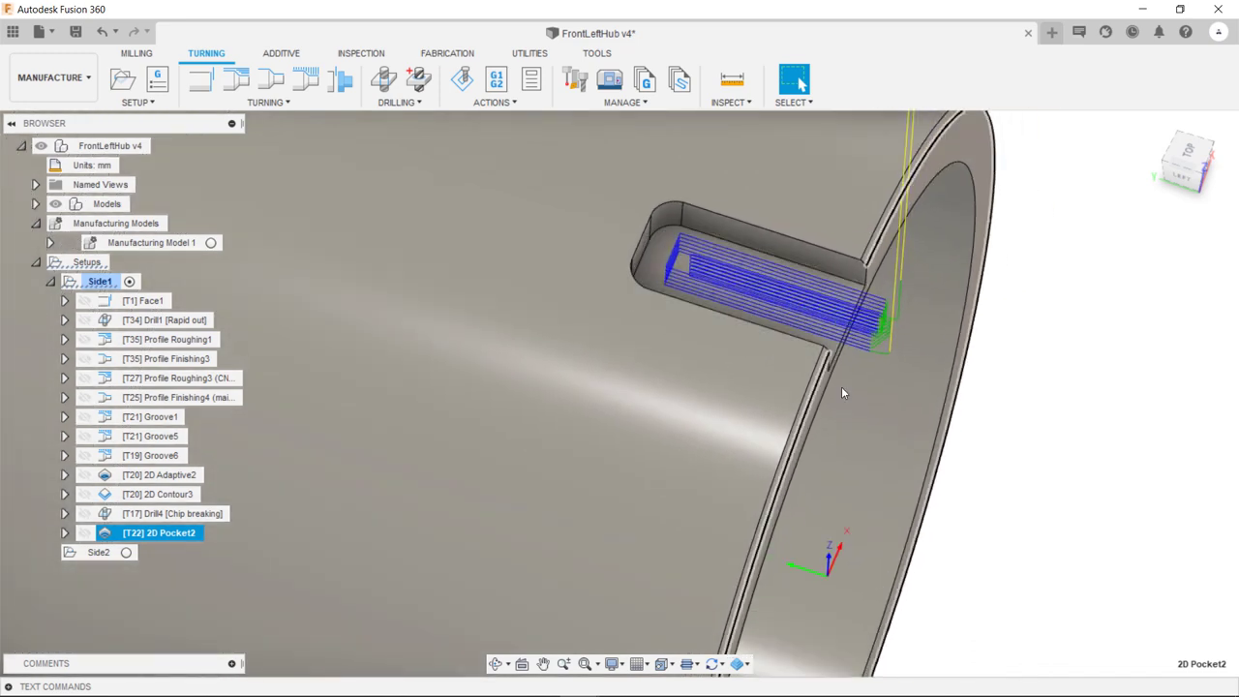
pyautogui.keyDown('shift'); pyautogui.moveTo(843, 399); pyautogui.dragTo(802, 382, button='middle'); pyautogui.keyUp('shift')
pyautogui.press('Escape')
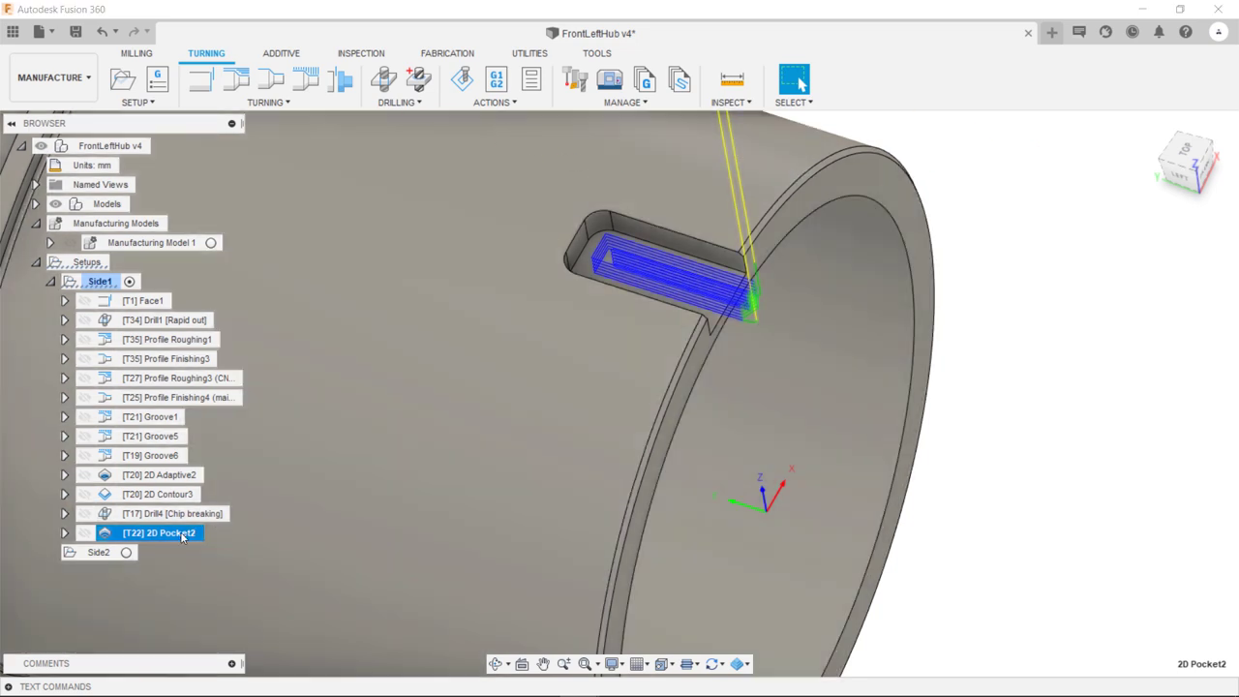
# - Derive a new 2D Contour operation from 2D Pocket2
pyautogui.rightClick(180, 535)
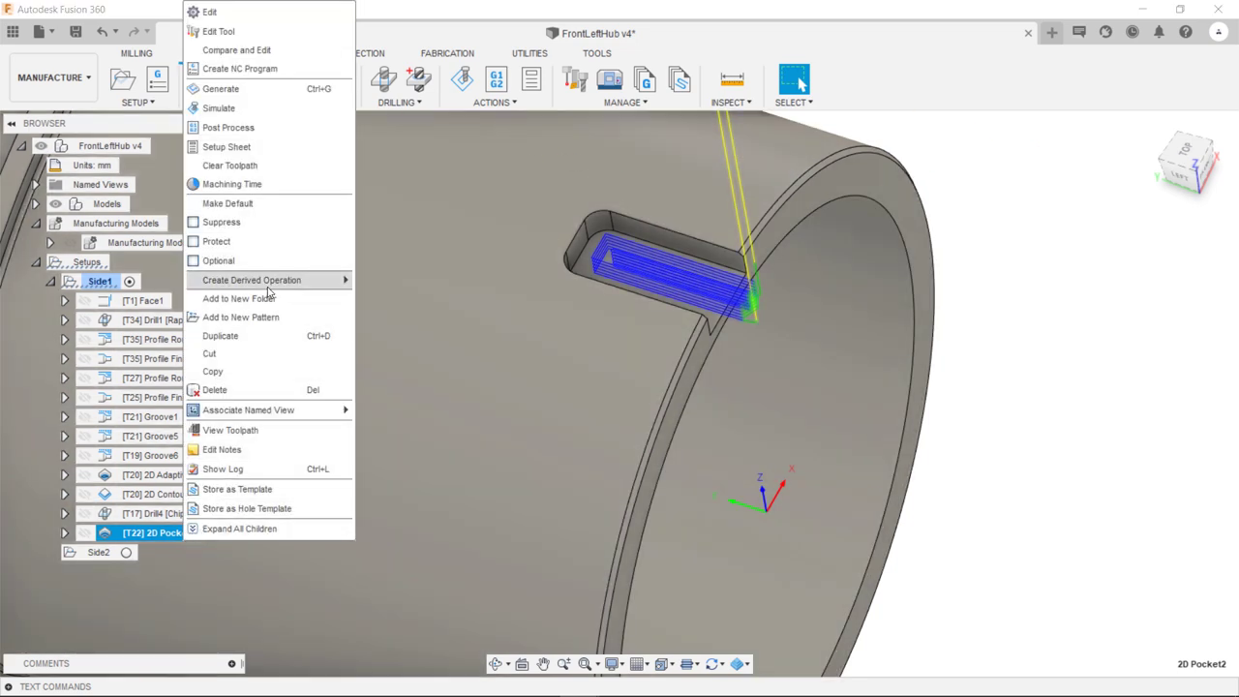
pyautogui.moveTo(278, 288)
pyautogui.moveTo(386, 300)
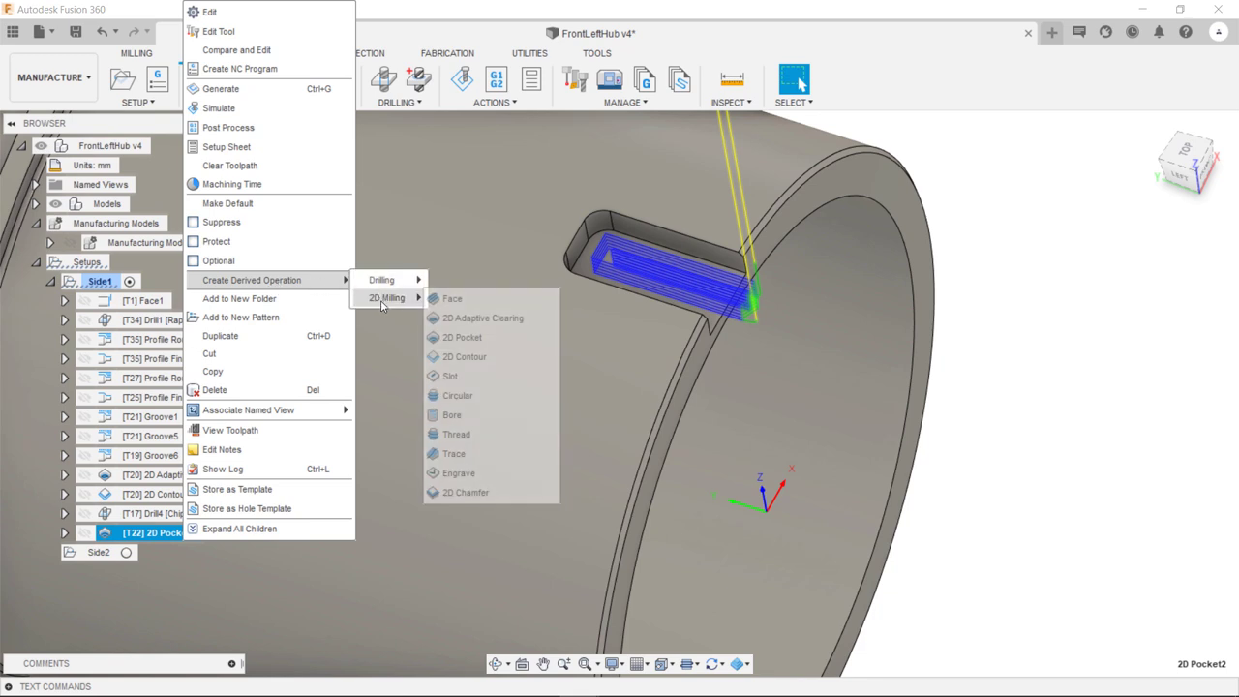
pyautogui.click(468, 357)
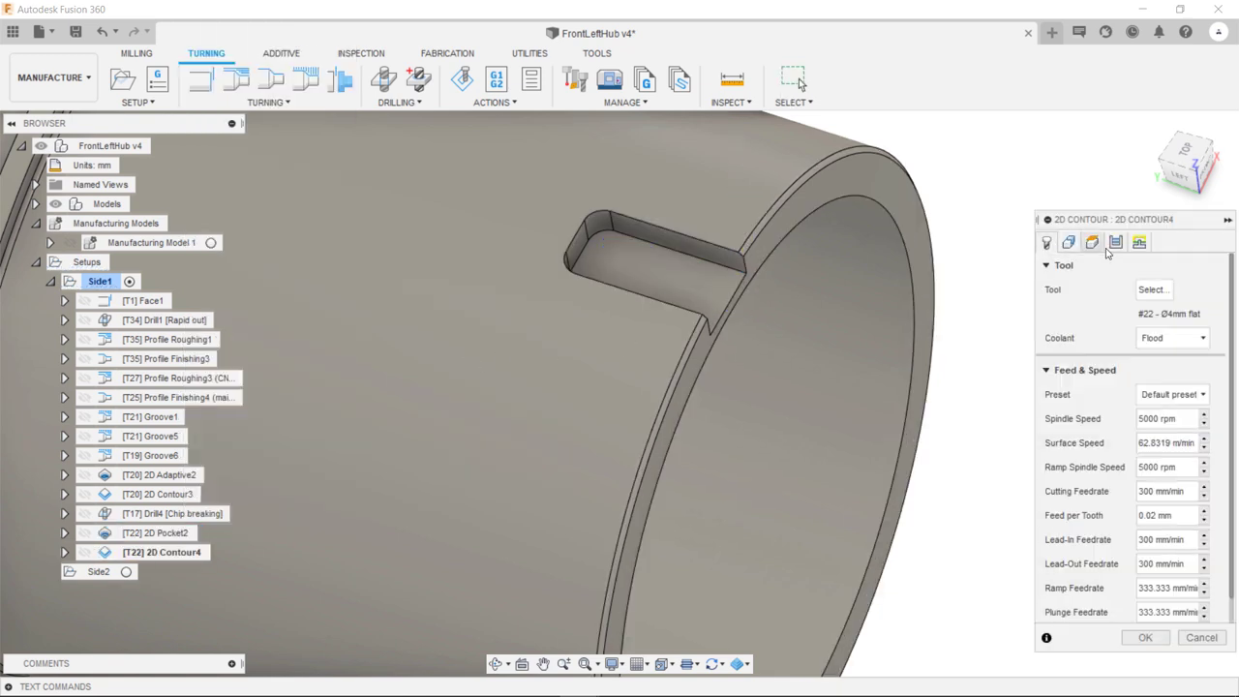
# - Enable multiple finishing passes at 1.5 mm stepover and turn off Multiple Depths
pyautogui.click(1117, 243)
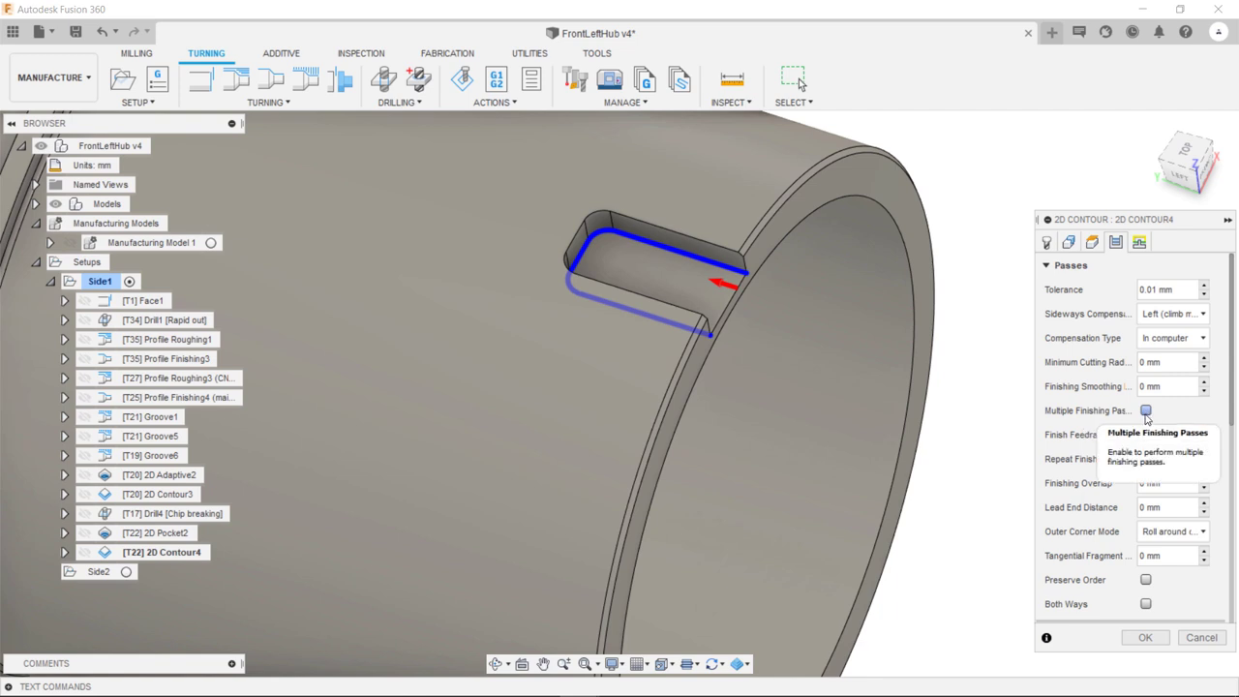
pyautogui.click(1146, 410)
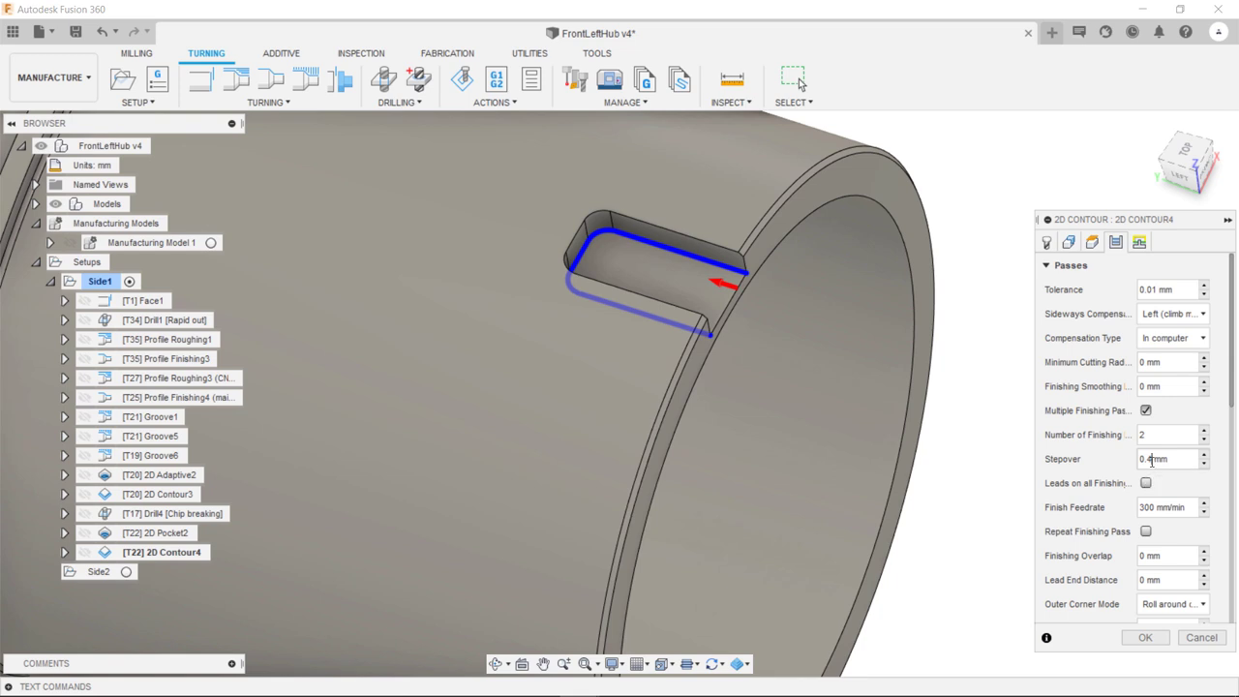
pyautogui.moveTo(1152, 461); pyautogui.dragTo(1130, 466)
pyautogui.write('1.5')
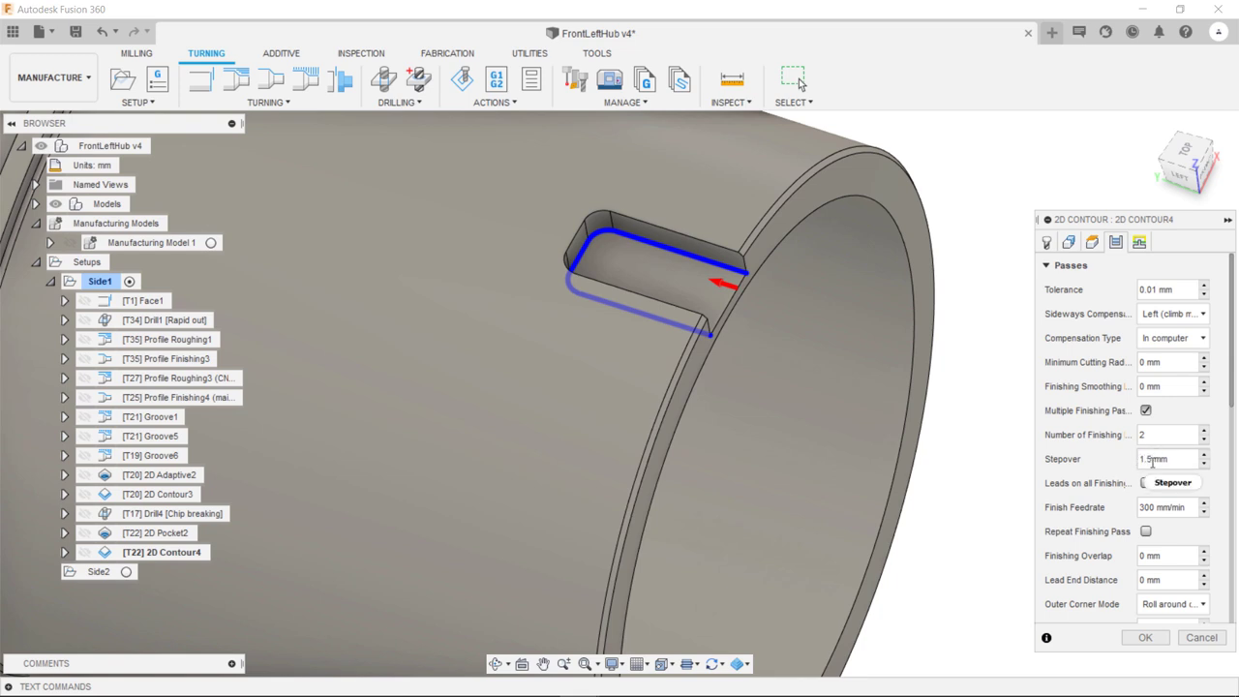
pyautogui.scroll(-5, 1112, 468)
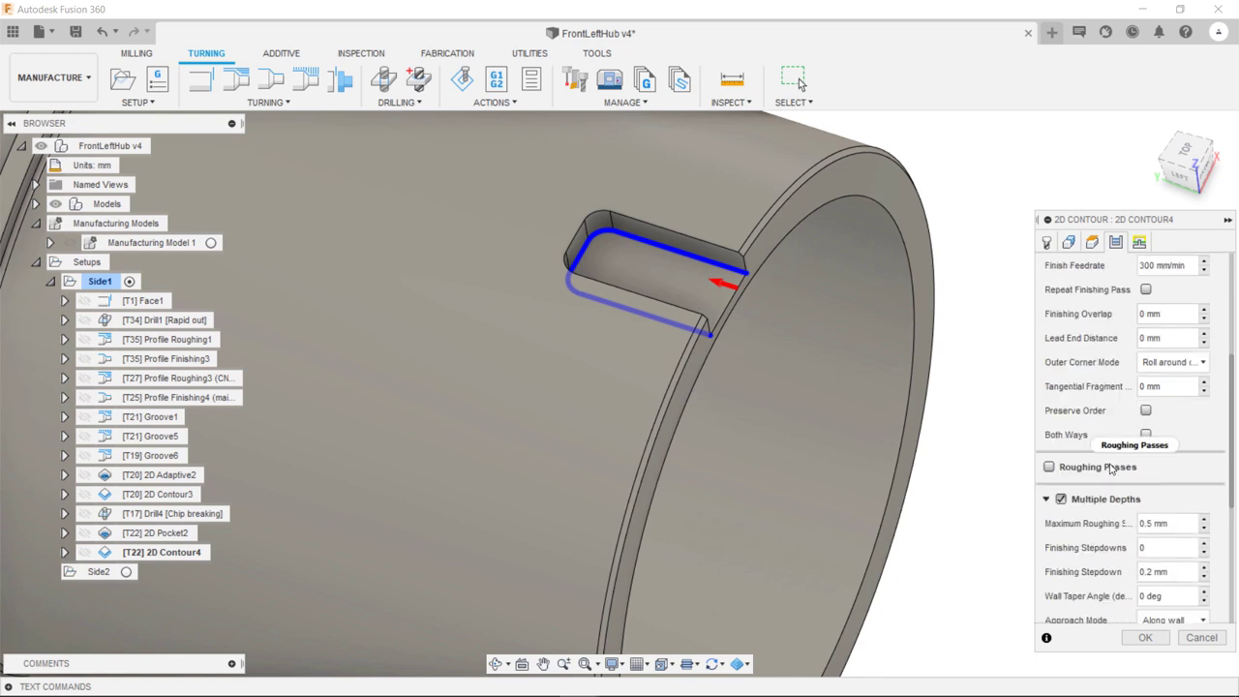
pyautogui.scroll(-2, 1112, 468)
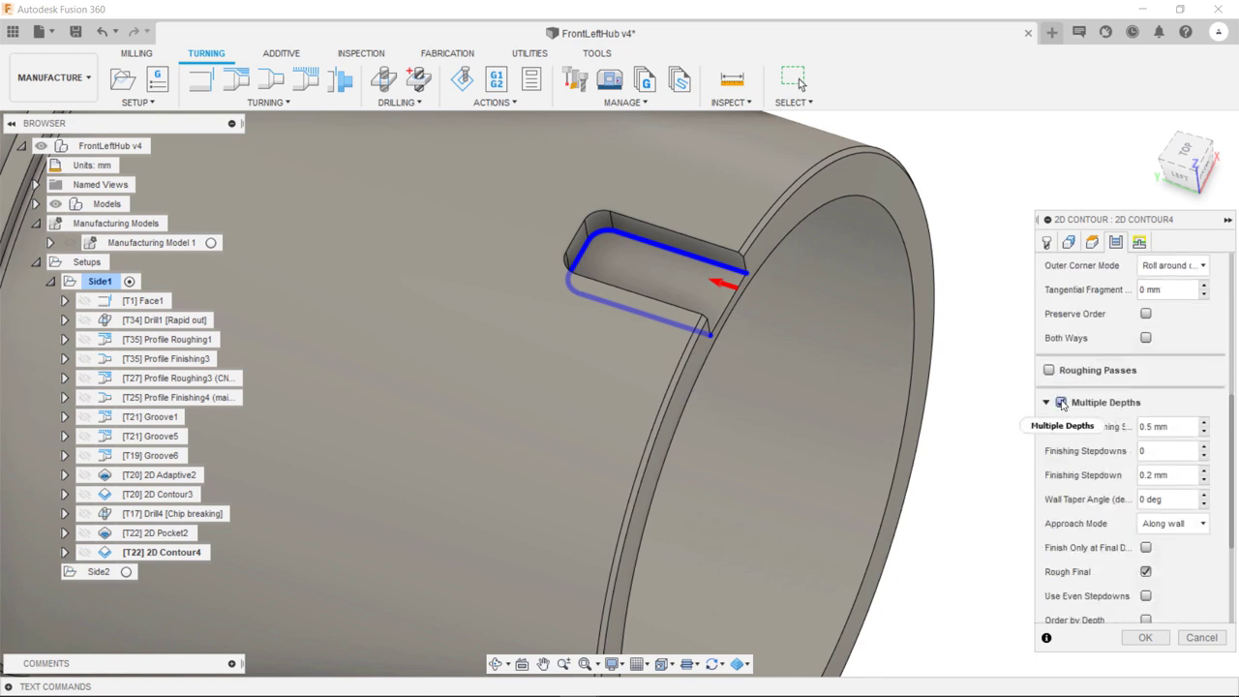
pyautogui.moveTo(1062, 405)
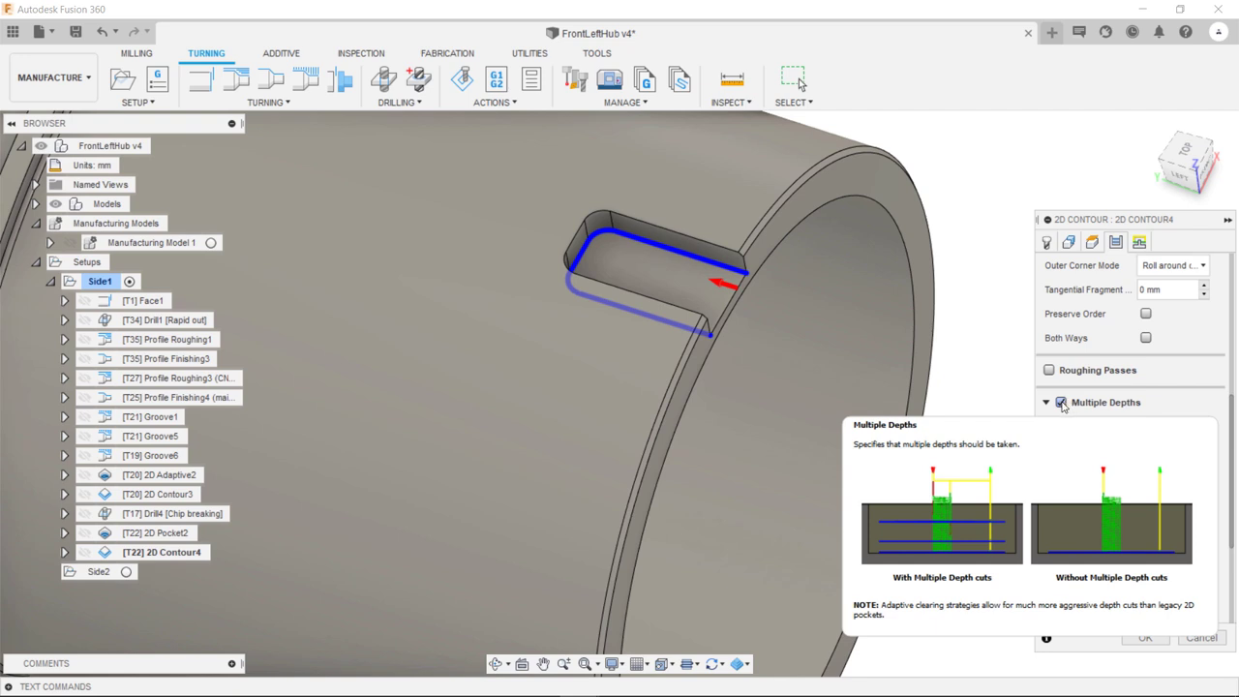
pyautogui.click(1061, 403)
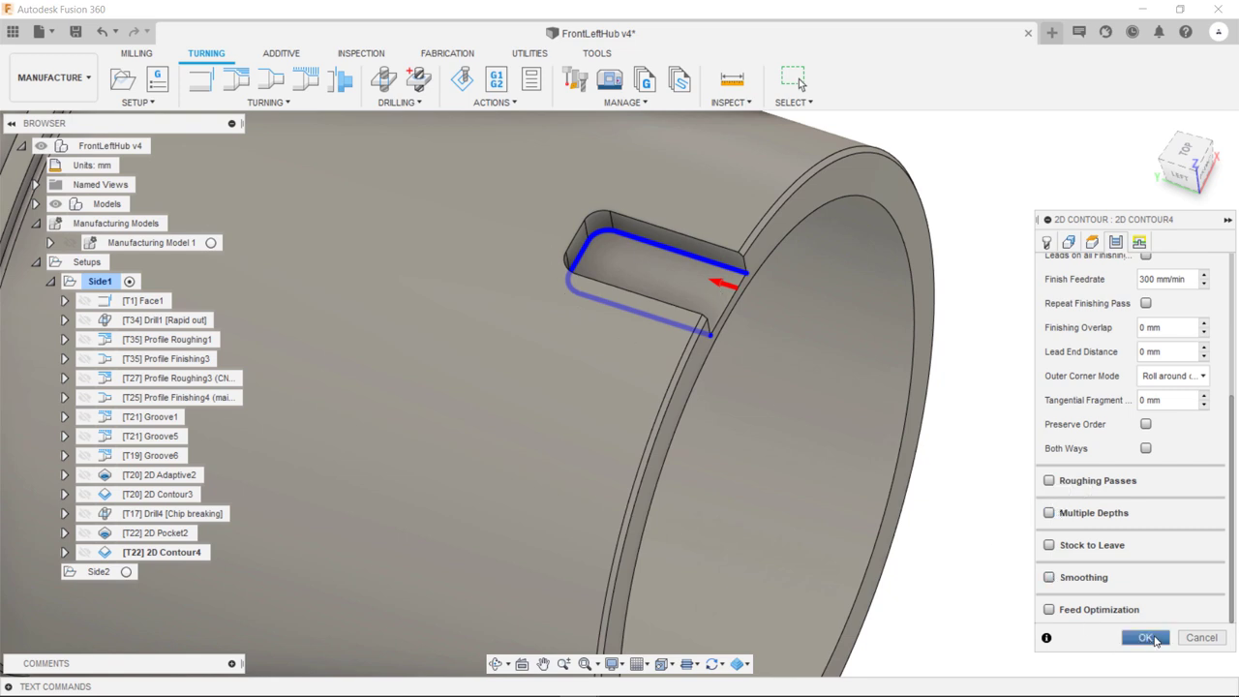
pyautogui.click(1146, 638)
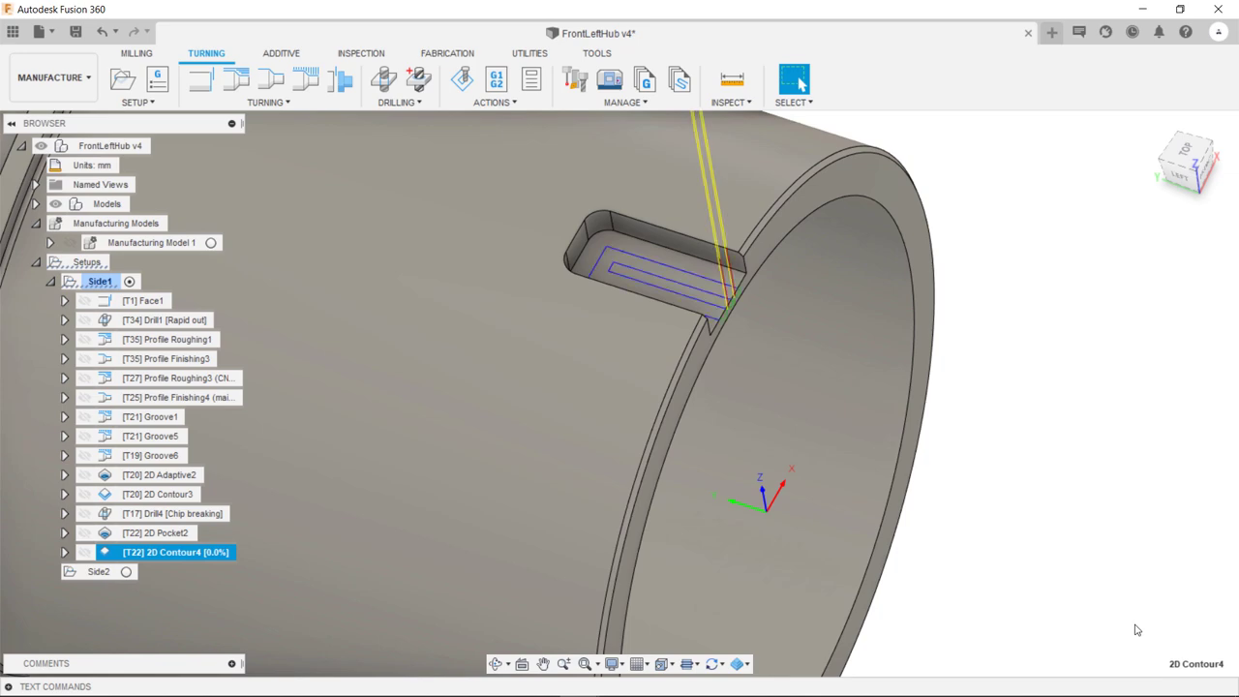
pyautogui.scroll(5, 881, 237)
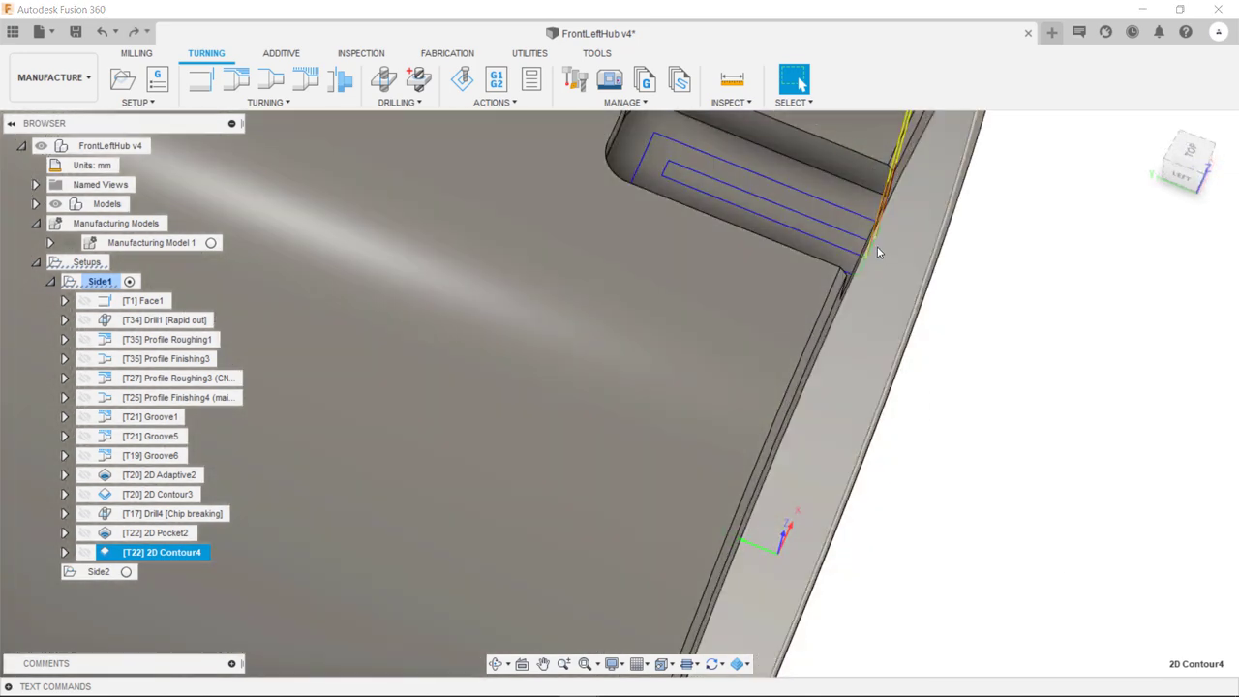
pyautogui.keyDown('shift'); pyautogui.moveTo(879, 251); pyautogui.dragTo(880, 291, button='middle'); pyautogui.keyUp('shift')
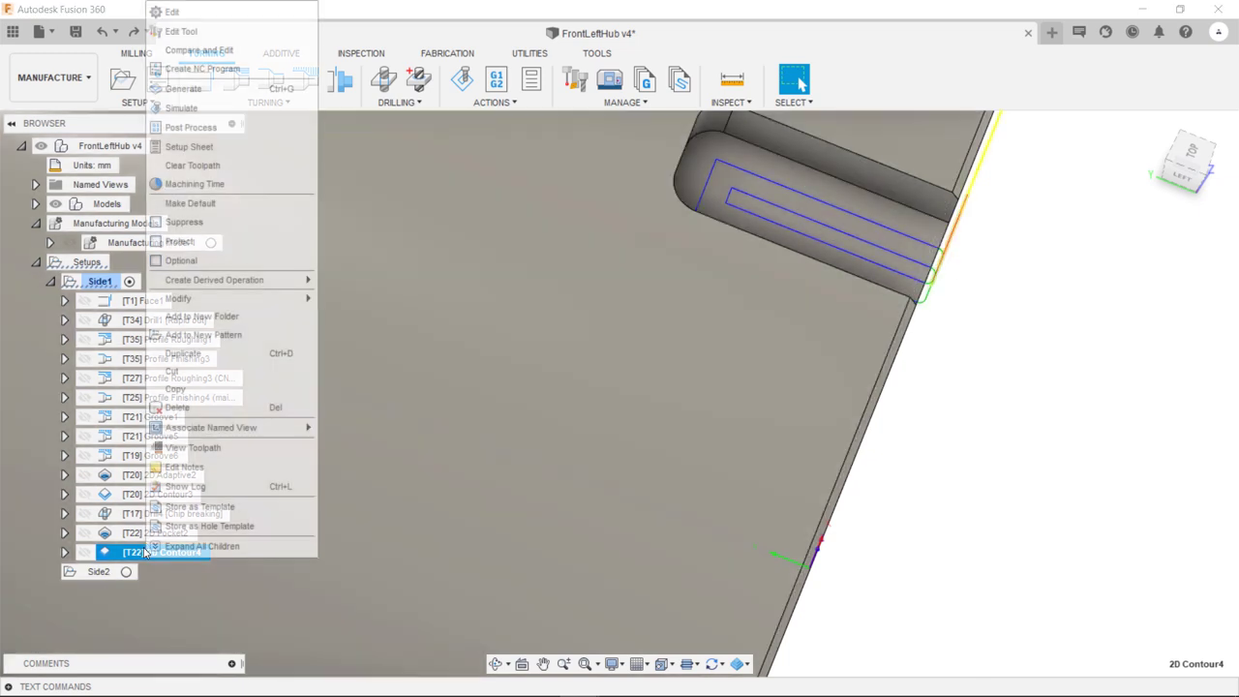
# - Edit 2D Contour4 to set a tangential extension distance on its Geometry settings and regenerate it
pyautogui.rightClick(145, 554)
pyautogui.click(173, 11)
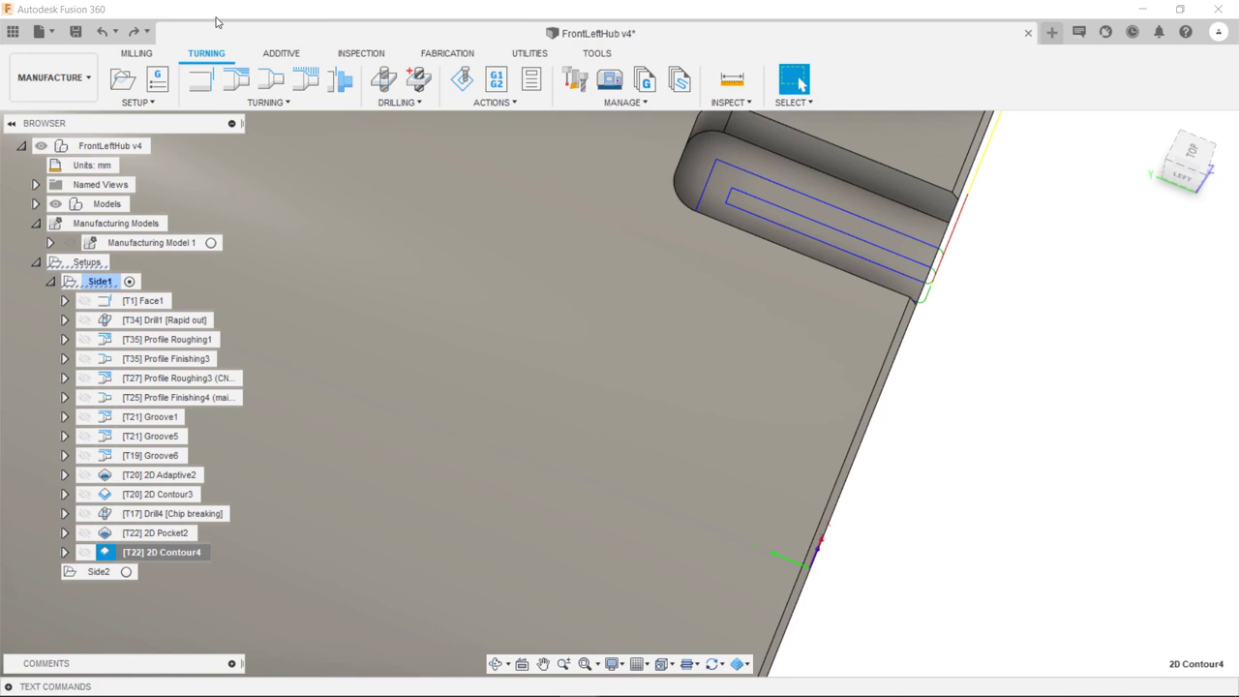
pyautogui.click(1068, 242)
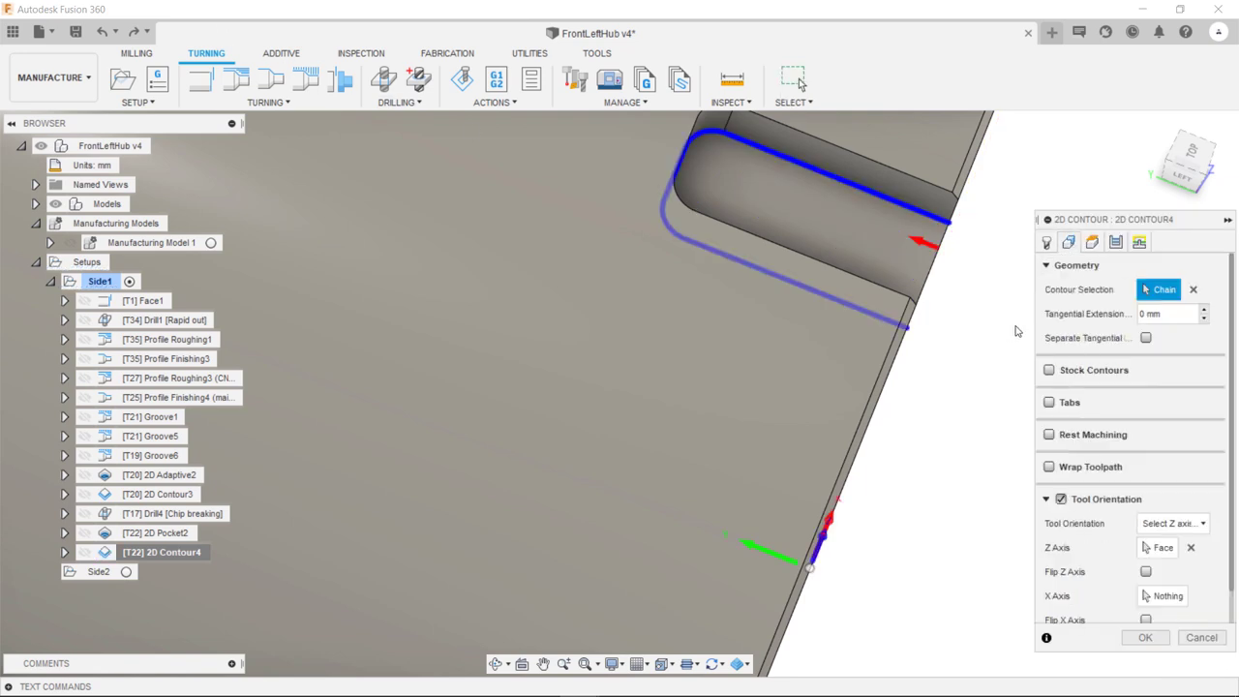
pyautogui.click(1183, 315)
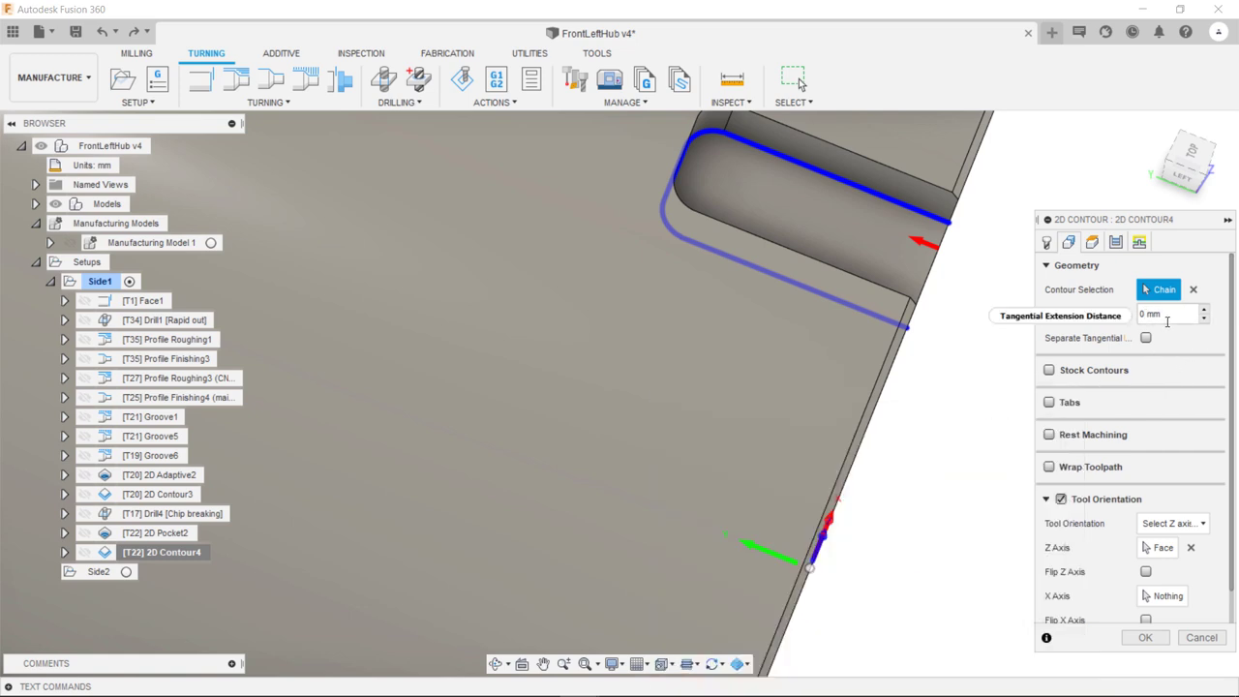
pyautogui.moveTo(1168, 321)
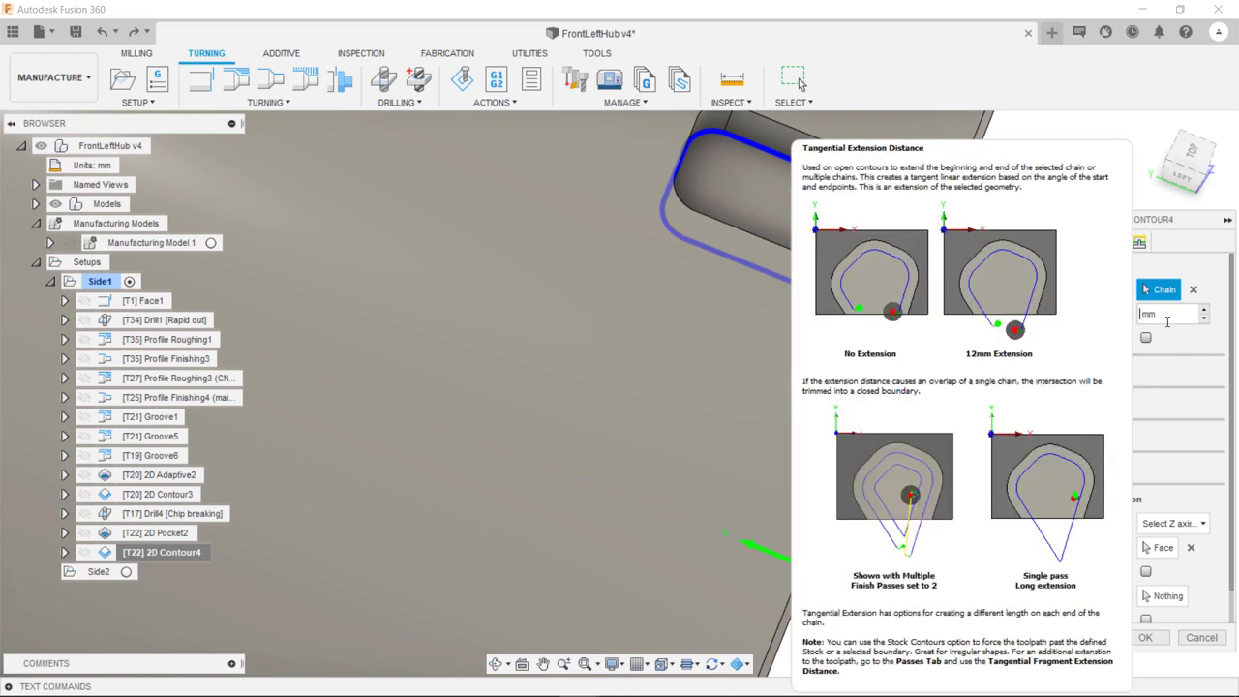
pyautogui.press('Return')
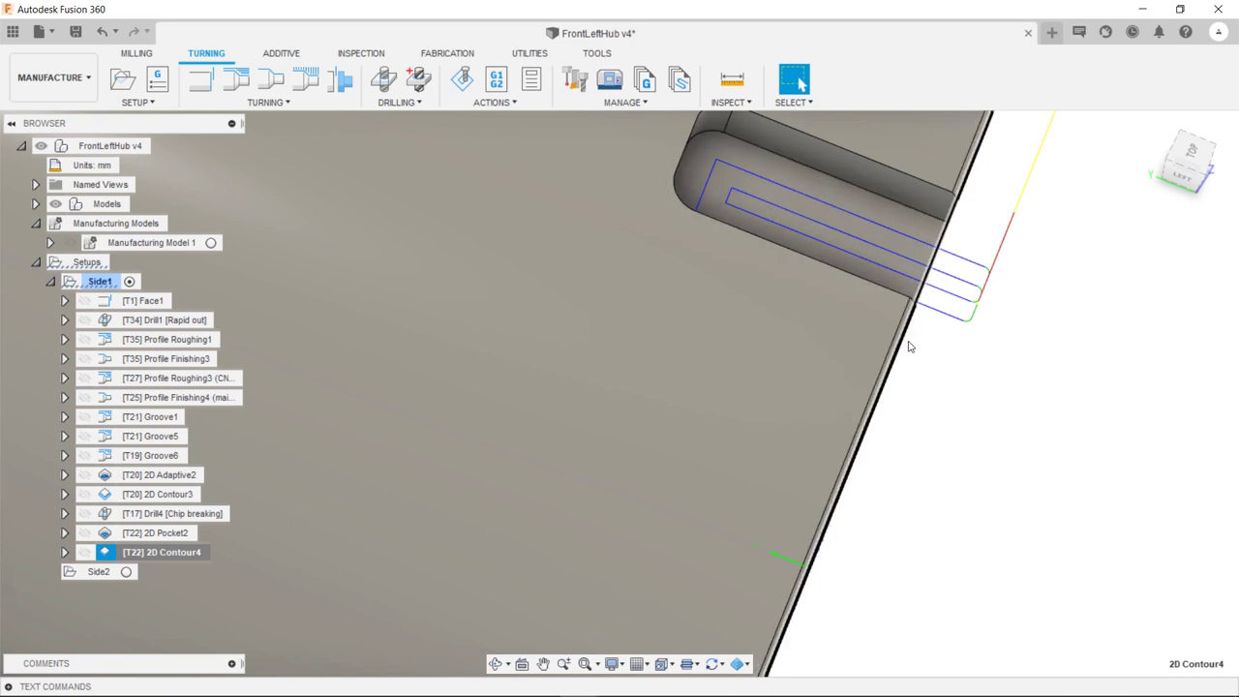
# - Deselect the contour toolpath and return to the home view of the whole chucked hub
pyautogui.scroll(-10, 976, 477)
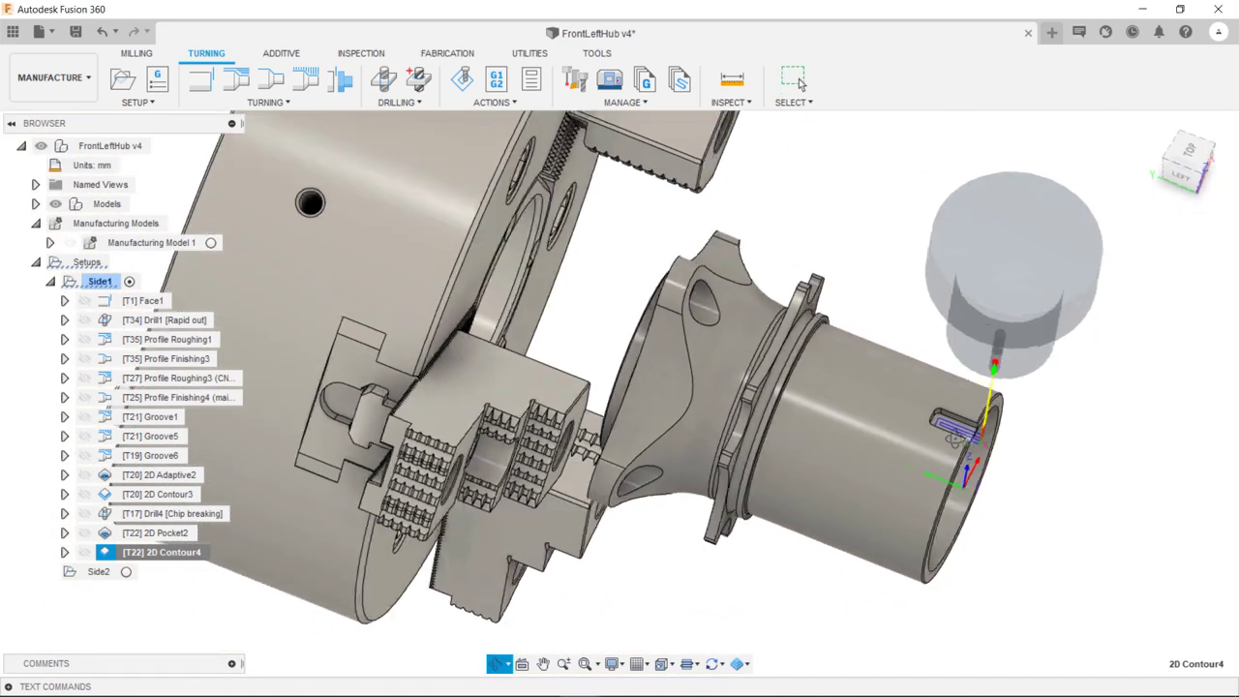
pyautogui.keyDown('shift'); pyautogui.moveTo(954, 438); pyautogui.dragTo(980, 428, button='middle'); pyautogui.keyUp('shift')
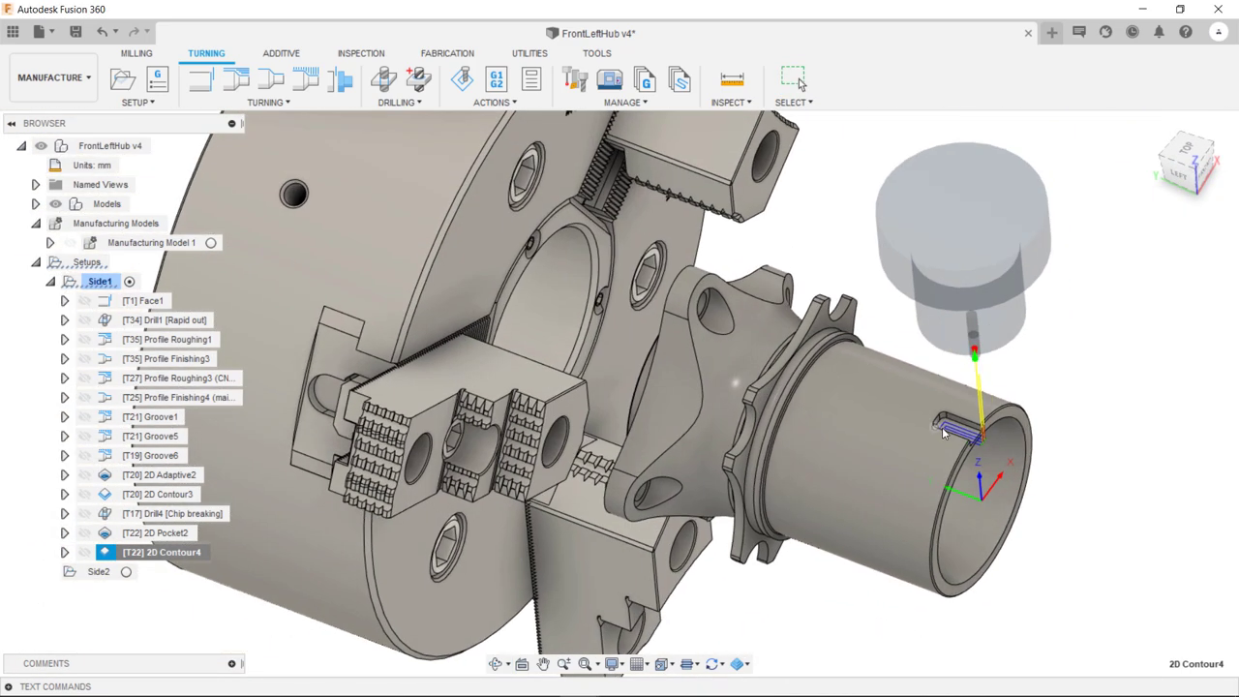
pyautogui.click(1113, 395)
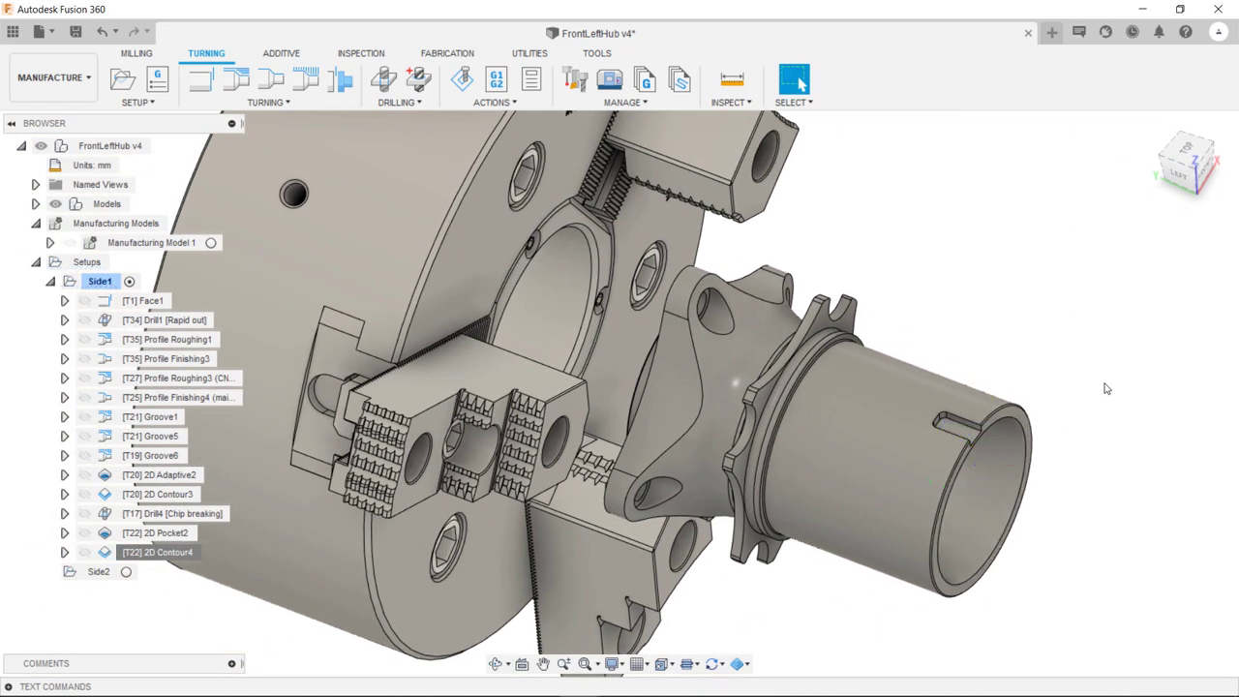
pyautogui.press('F6')
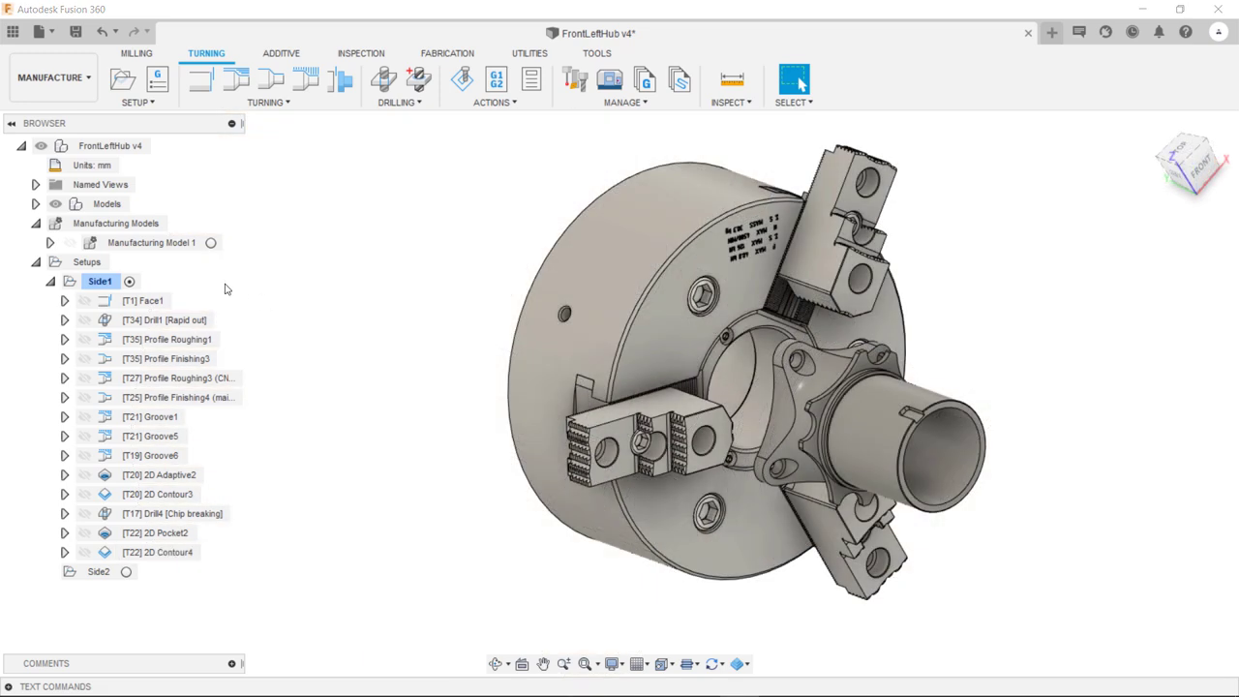
# - Simulate Side1 to the end of all toolpaths, then orbit and zoom to inspect the machined hub
pyautogui.rightClick(114, 283)
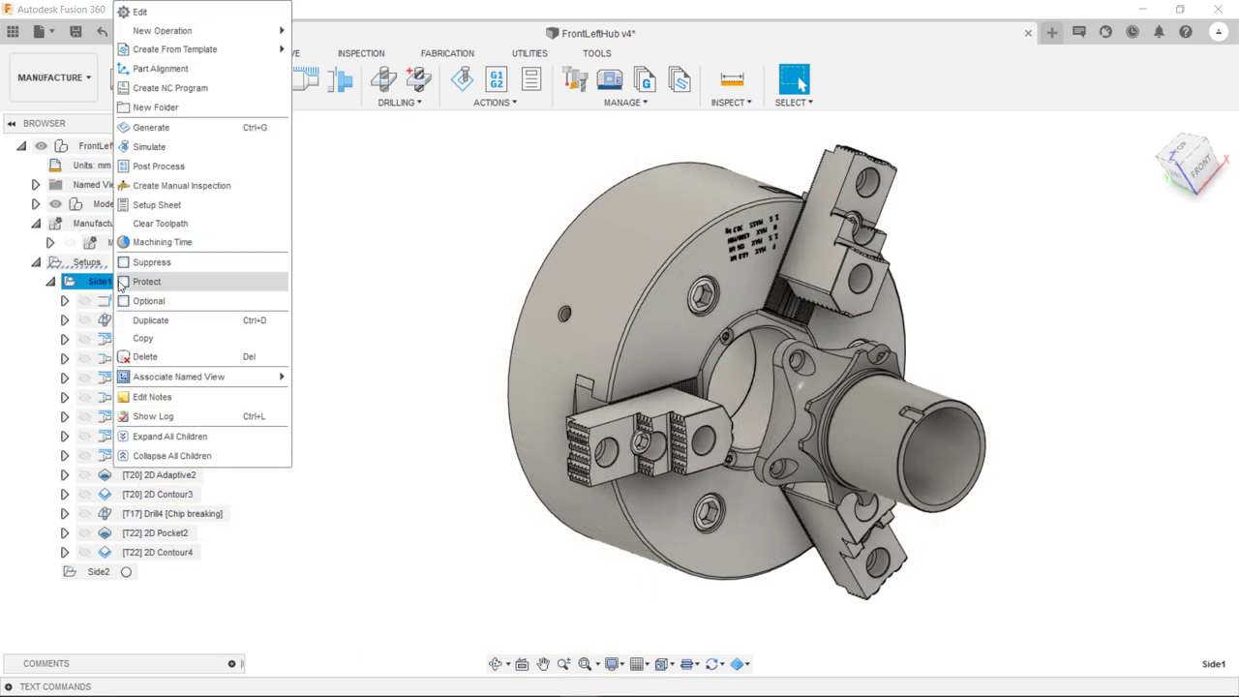
pyautogui.click(203, 150)
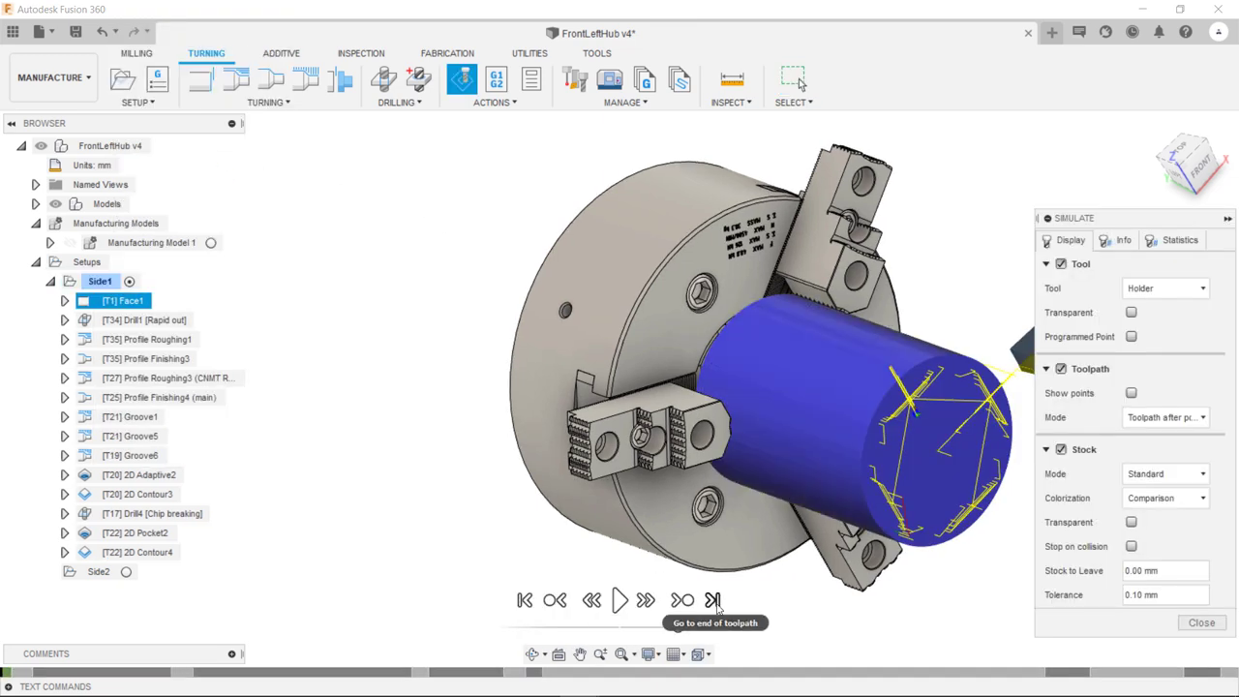
pyautogui.click(713, 601)
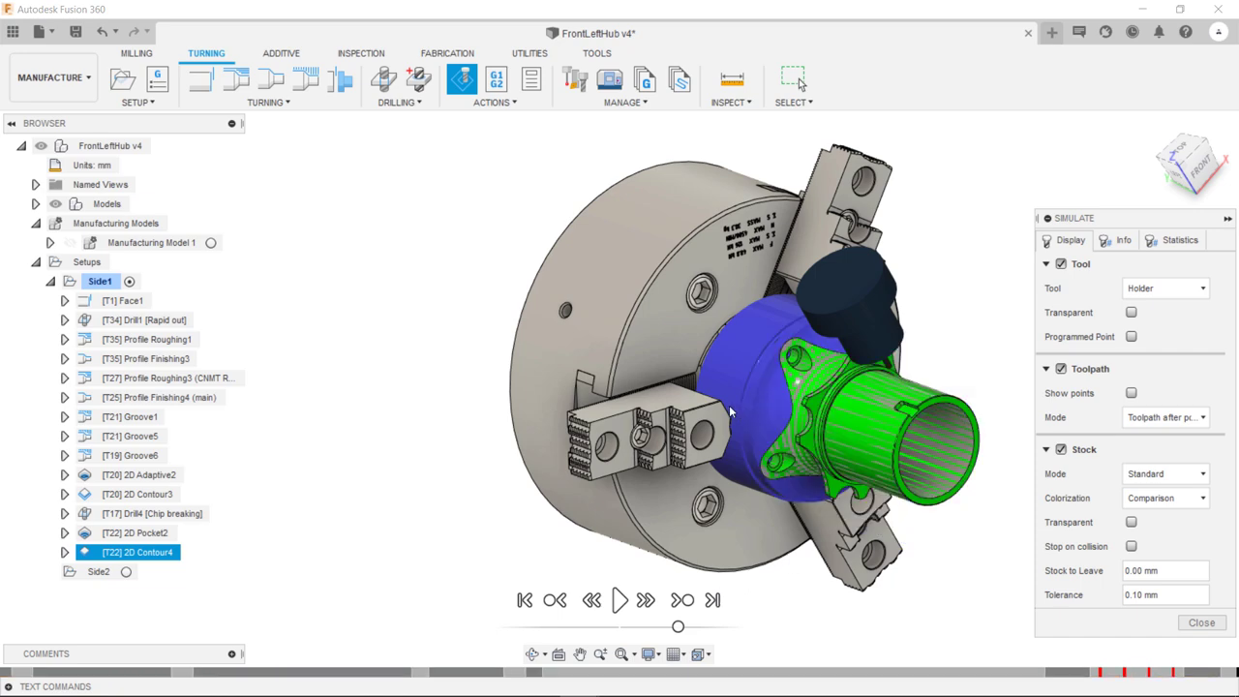
pyautogui.keyDown('shift'); pyautogui.moveTo(894, 382); pyautogui.dragTo(655, 447, button='middle'); pyautogui.keyUp('shift')
pyautogui.scroll(8, 1004, 437)
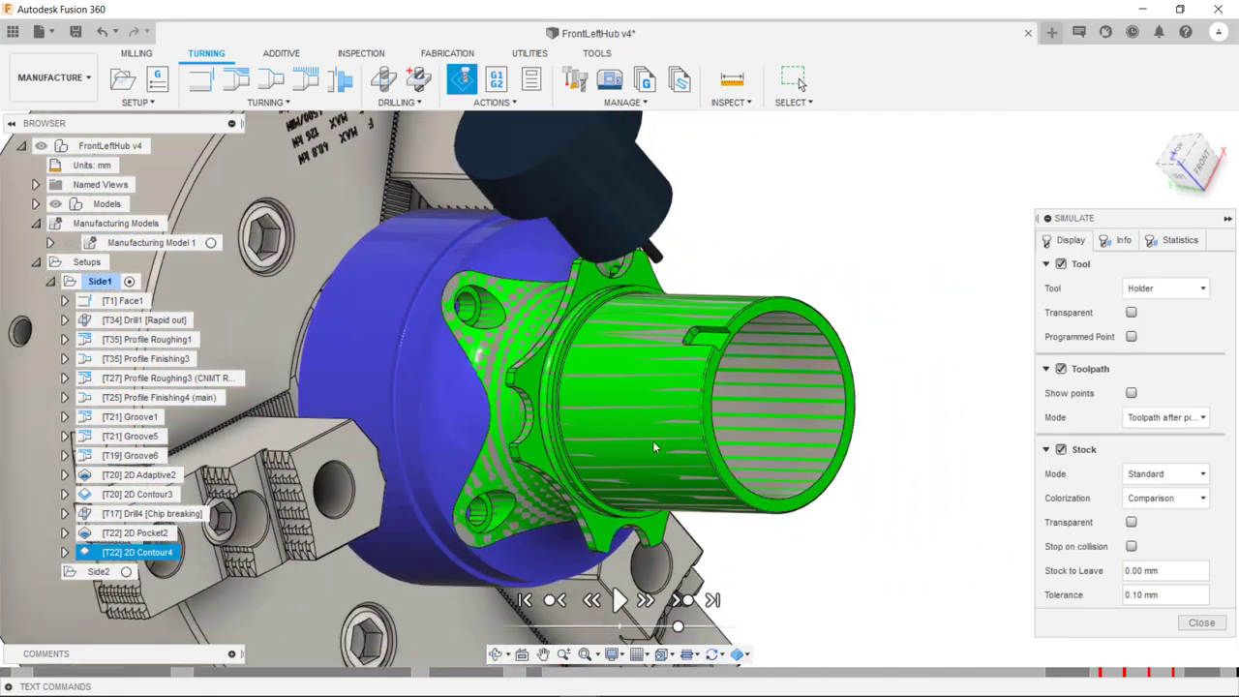